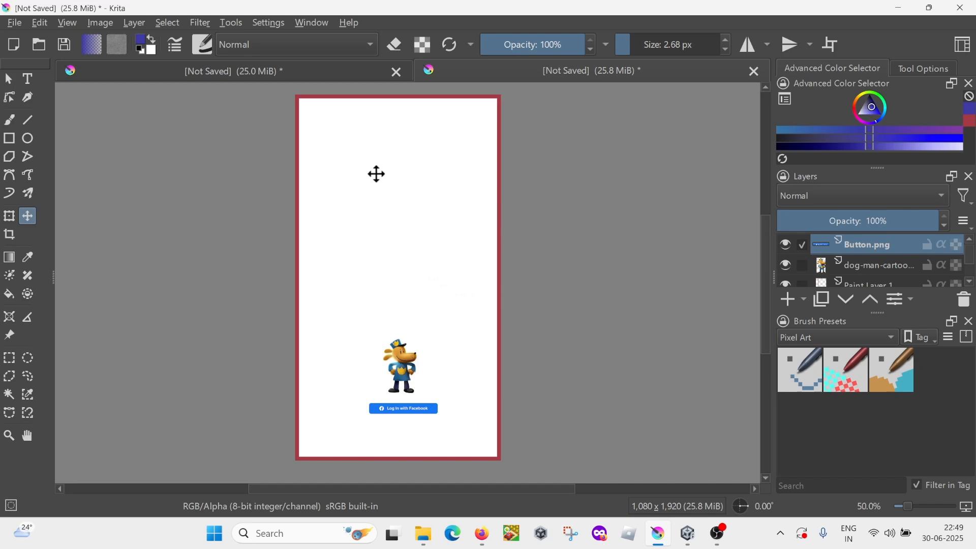
Step: Choose the Ink-2 Fineliner preset from the Ink brush tag and activate the freehand brush
left_click(203, 46)
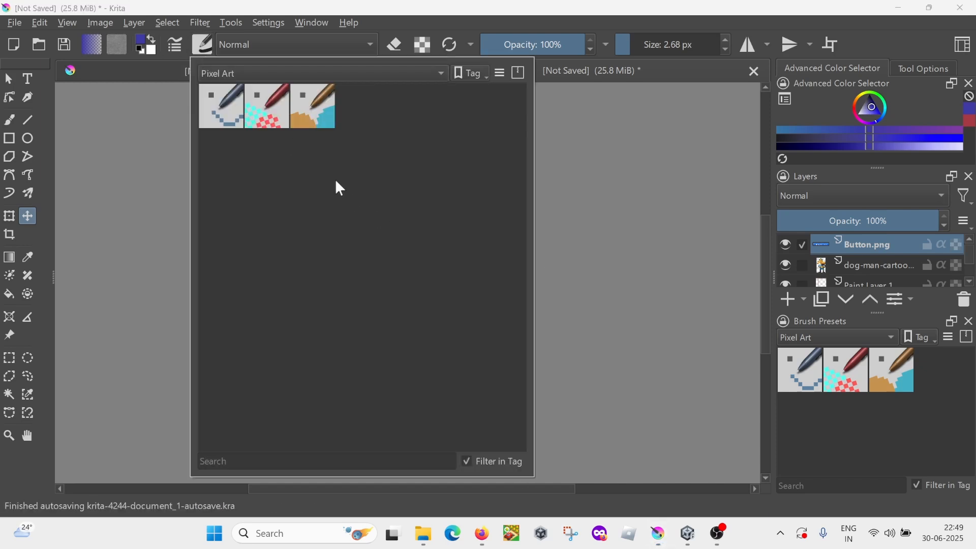
left_click(203, 45)
left_click(203, 45)
left_click(243, 44)
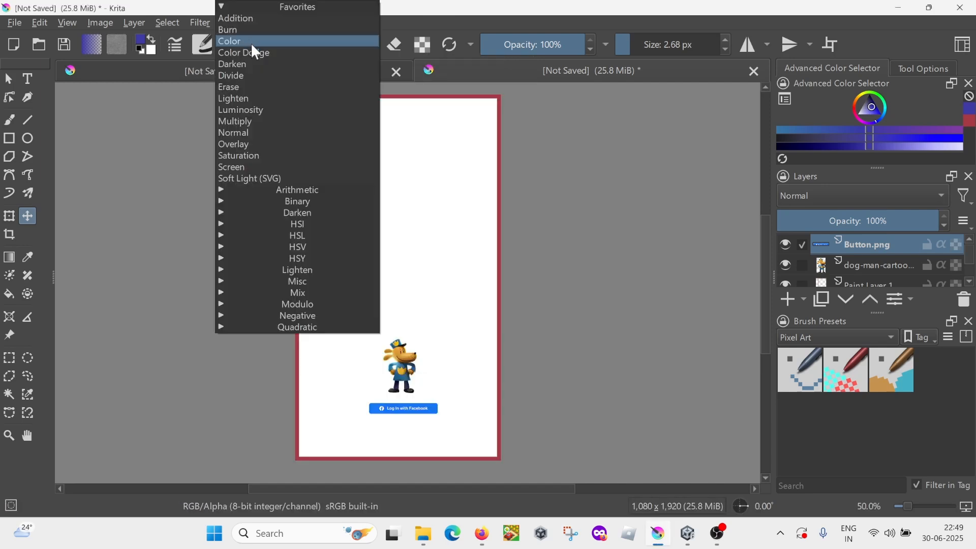
left_click(203, 49)
left_click(236, 75)
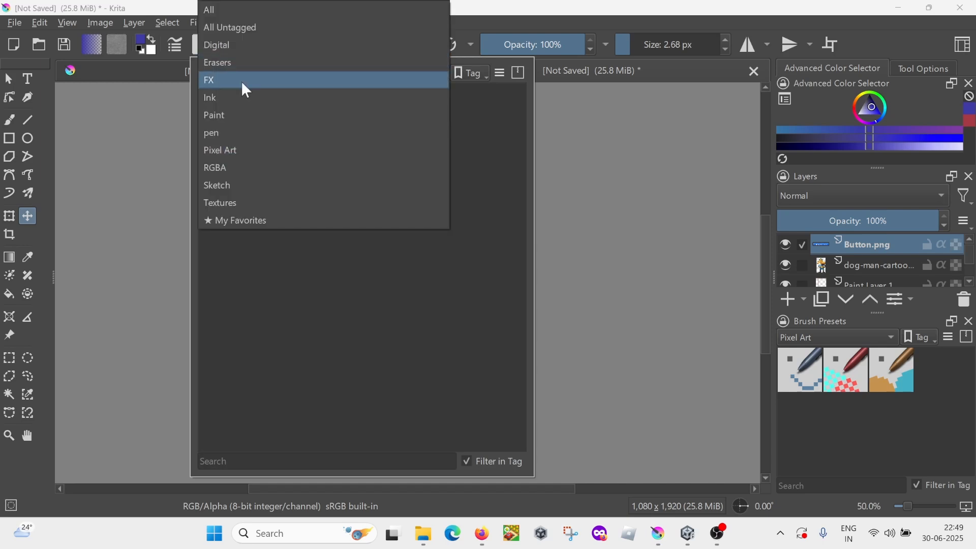
left_click(222, 101)
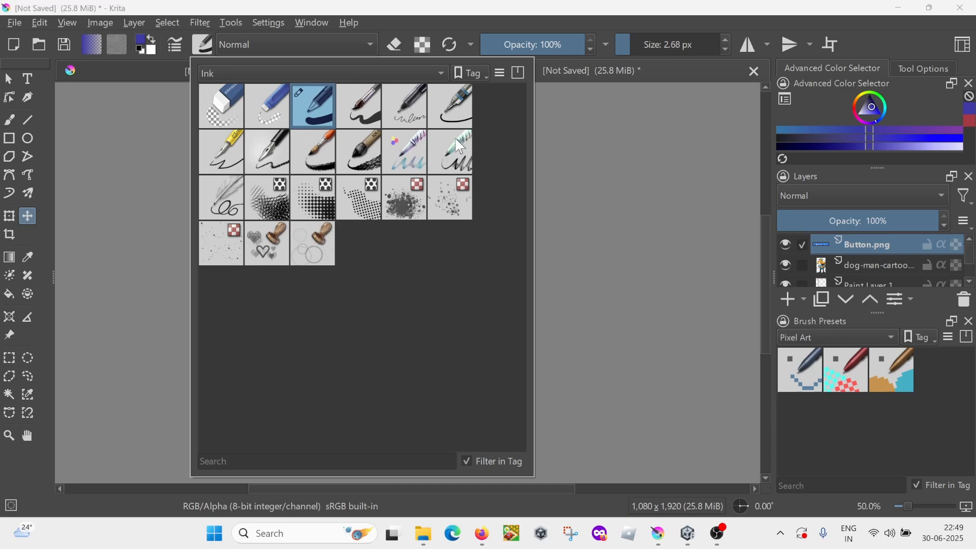
left_click(450, 116)
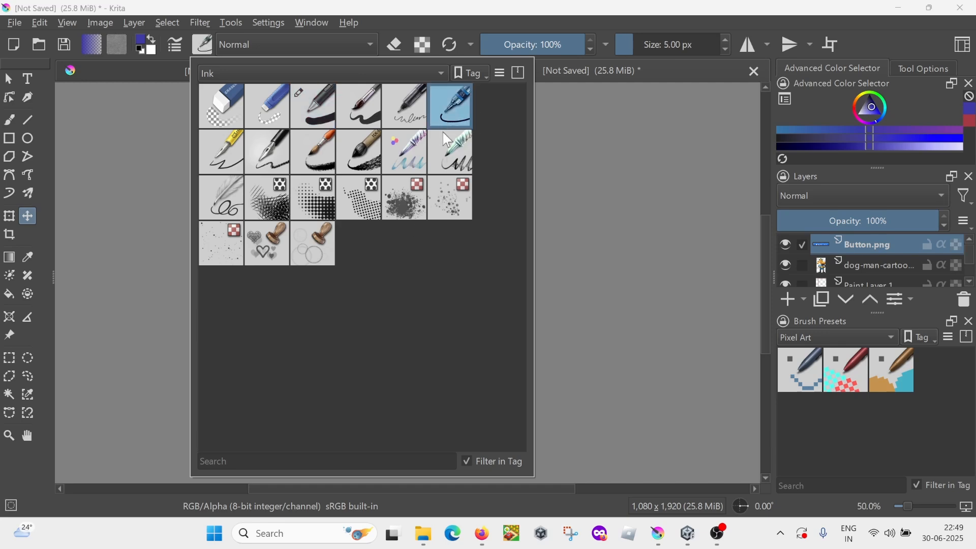
left_click(554, 341)
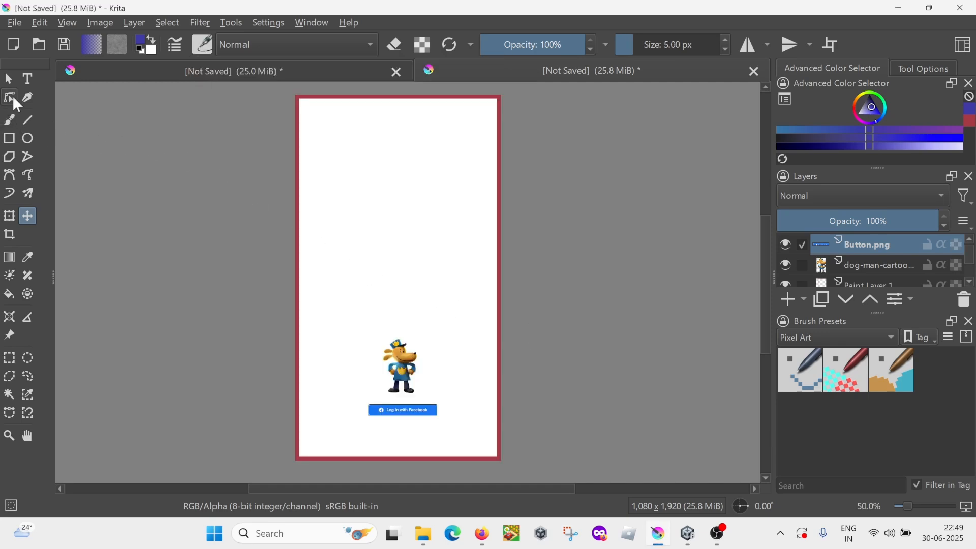
left_click(9, 120)
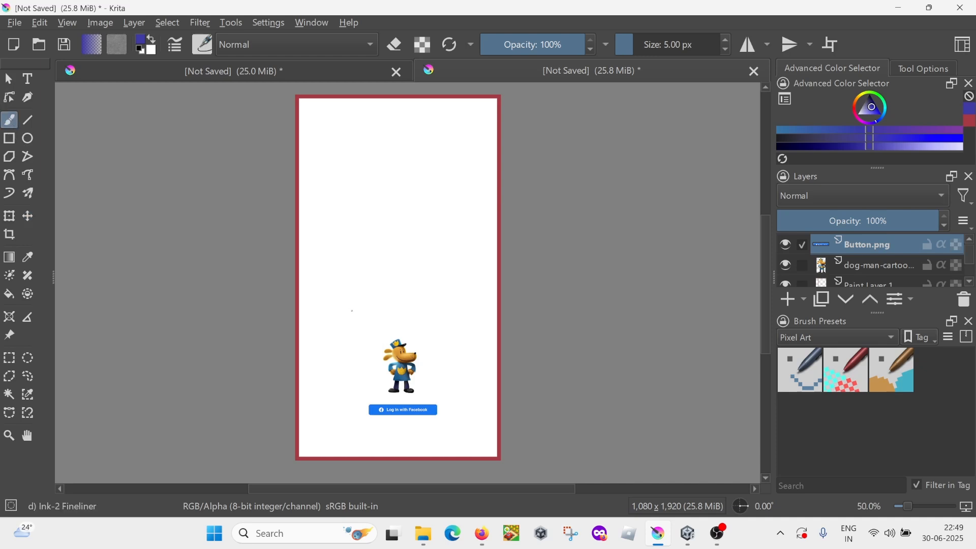
Step: Set the brush size to 18.15 px, then handwrite "1080x1920" on the mockup with an arrow pointing to its right edge
scroll(433, 291, "up", 3)
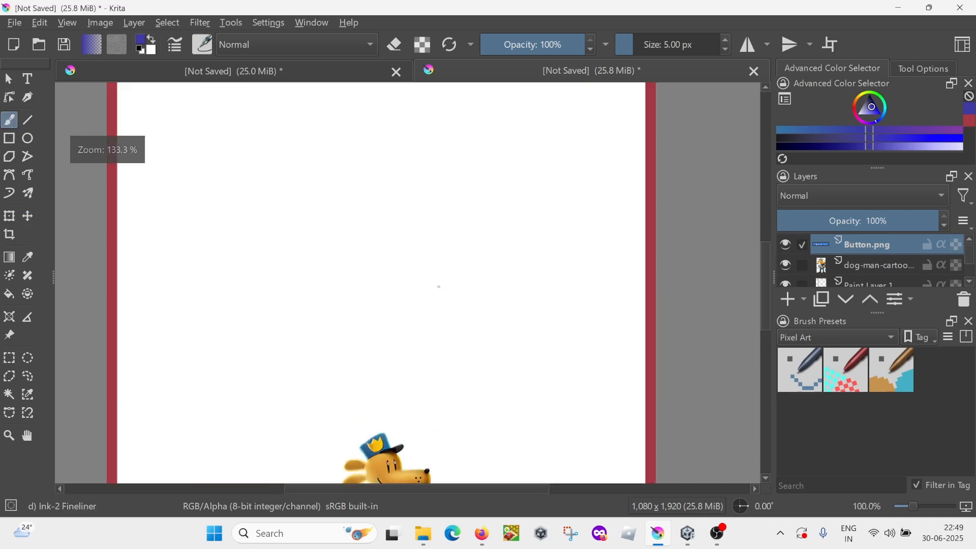
scroll(440, 285, "down", 3)
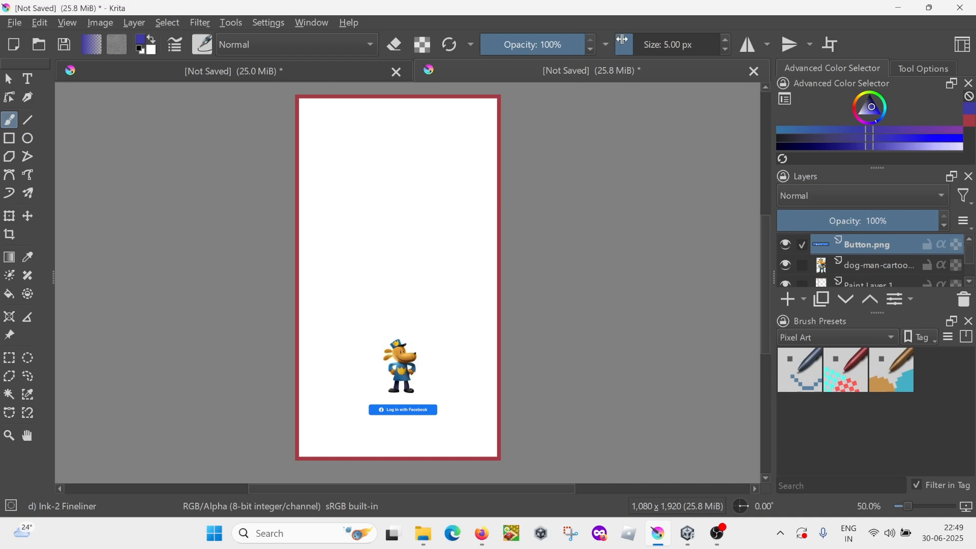
left_click_drag(639, 46, 642, 46)
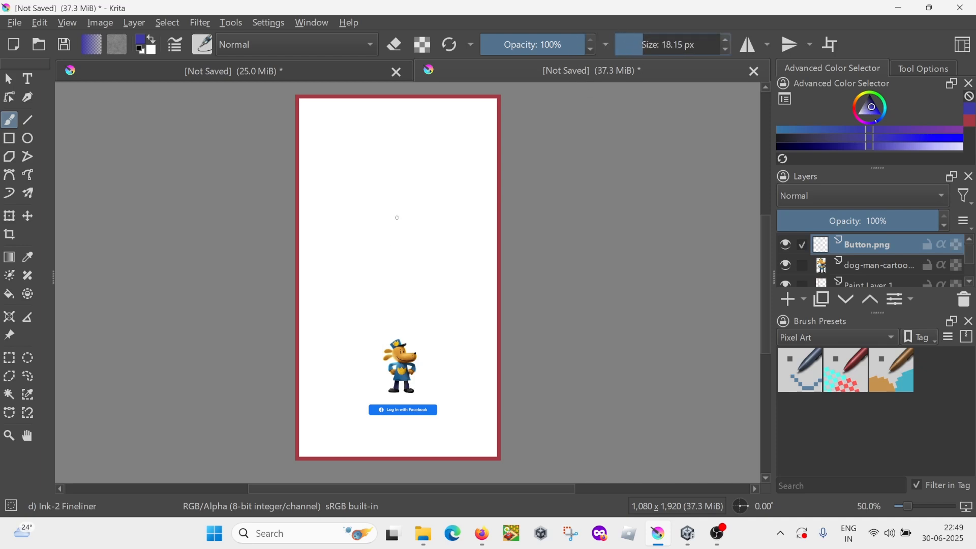
mouse_move(434, 221)
left_mouse_down()
mouse_move(483, 216)
mouse_move(470, 231)
left_mouse_up()
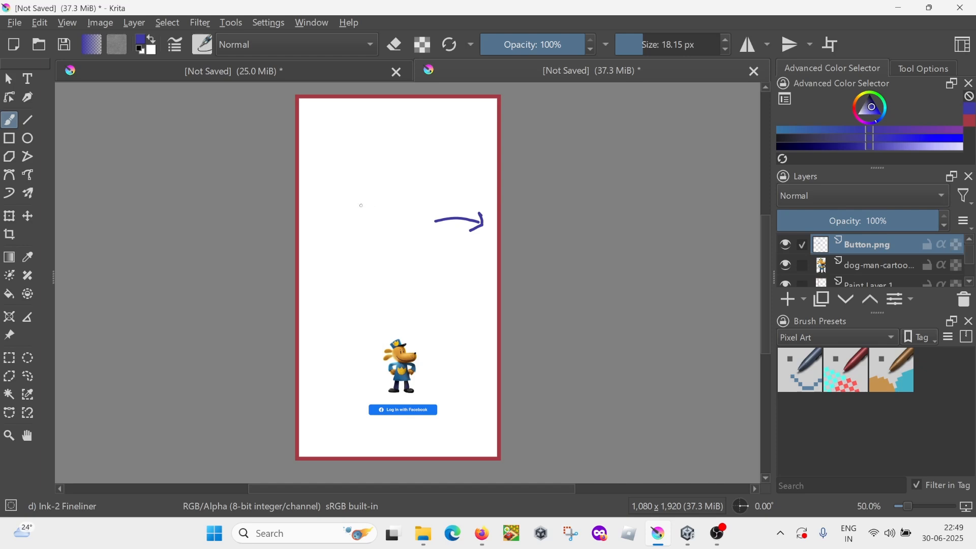
mouse_move(360, 204)
left_mouse_down()
mouse_move(359, 217)
mouse_move(401, 202)
left_mouse_up()
mouse_move(417, 200)
left_mouse_down()
mouse_move(409, 210)
mouse_move(424, 205)
left_mouse_up()
mouse_move(437, 193)
left_mouse_down()
mouse_move(433, 206)
mouse_move(455, 201)
left_mouse_up()
left_click_drag(459, 193, 457, 189)
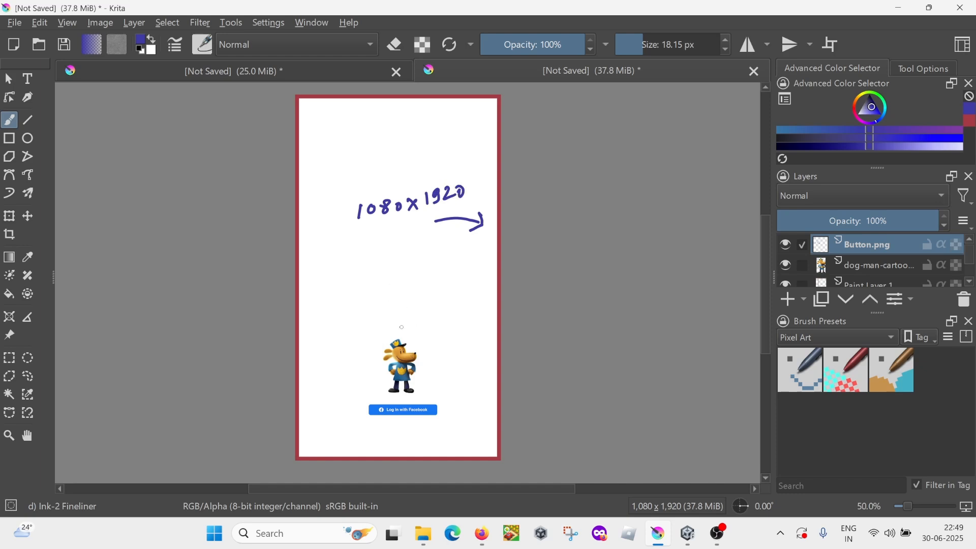
Step: Handwrite "400x300 px" with an arrow to the dog character and "300x75 px" with an arrow to the Facebook login button
mouse_move(410, 335)
left_mouse_down()
mouse_move(446, 311)
mouse_move(420, 335)
left_mouse_up()
mouse_move(351, 298)
left_mouse_down()
mouse_move(349, 320)
mouse_move(394, 296)
mouse_move(403, 311)
mouse_move(432, 291)
mouse_move(457, 294)
left_mouse_up()
left_click_drag(458, 283, 449, 295)
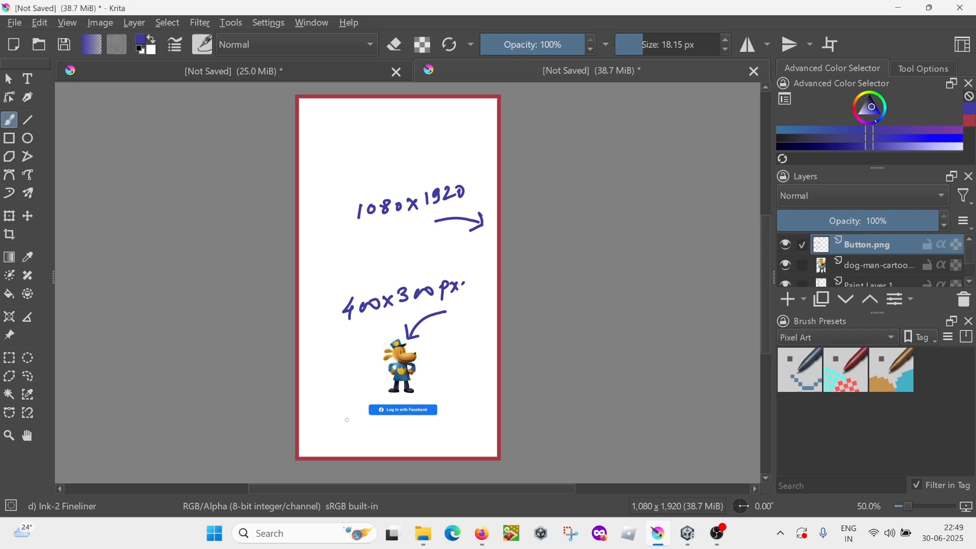
mouse_move(349, 423)
left_mouse_down()
mouse_move(368, 416)
mouse_move(329, 441)
mouse_move(364, 432)
mouse_move(401, 446)
mouse_move(405, 431)
mouse_move(420, 436)
mouse_move(414, 443)
mouse_move(440, 427)
mouse_move(441, 438)
left_mouse_up()
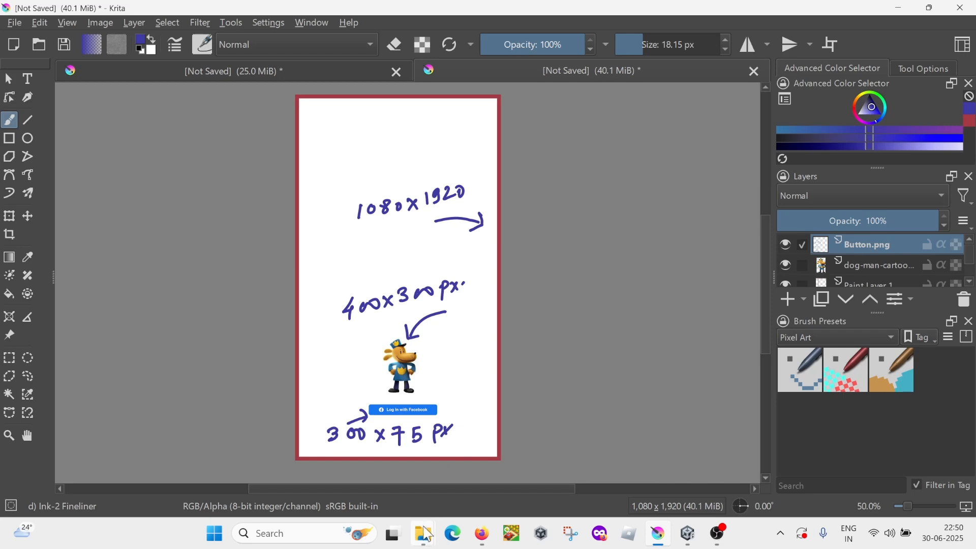
mouse_move(426, 531)
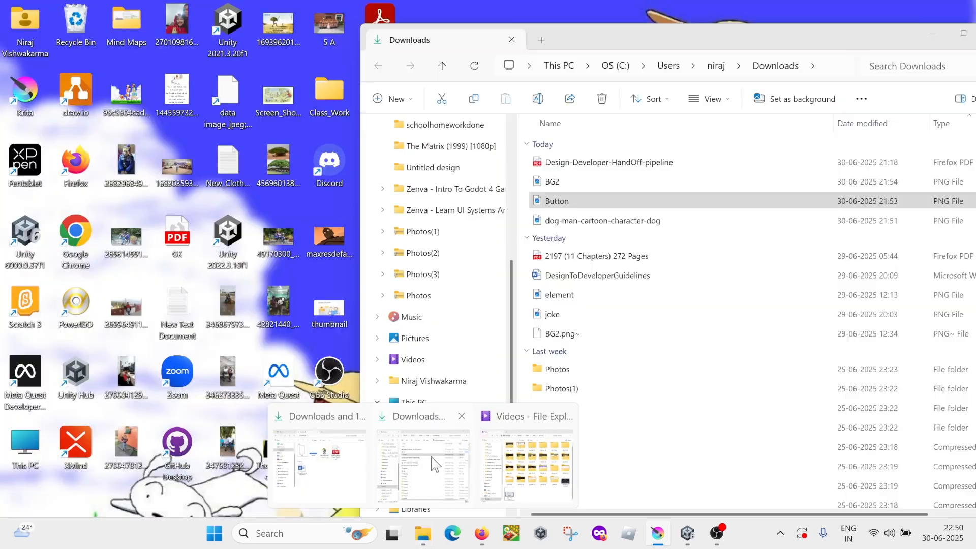
left_click(423, 460)
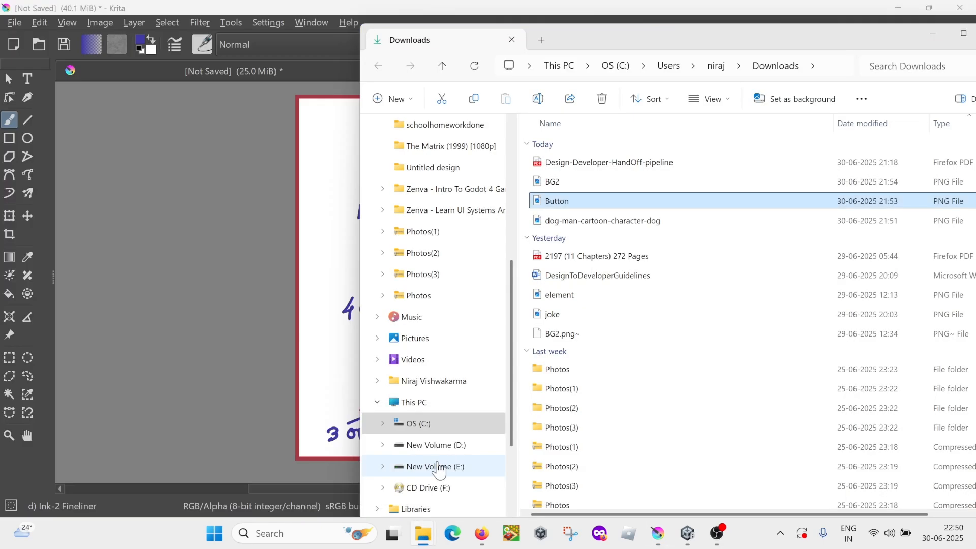
left_click(932, 33)
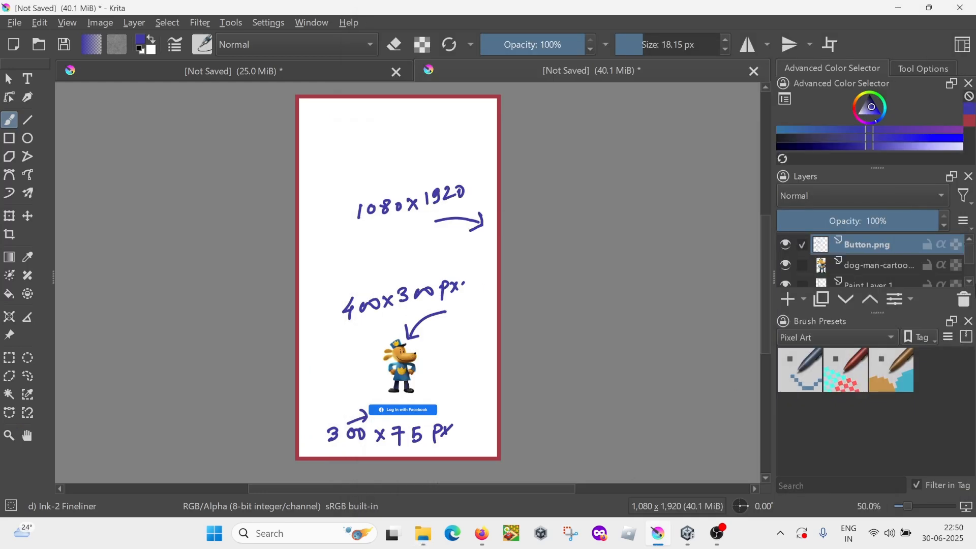
Step: Switch to the Unity editor showing the project's _Sprites folder
left_click(687, 533)
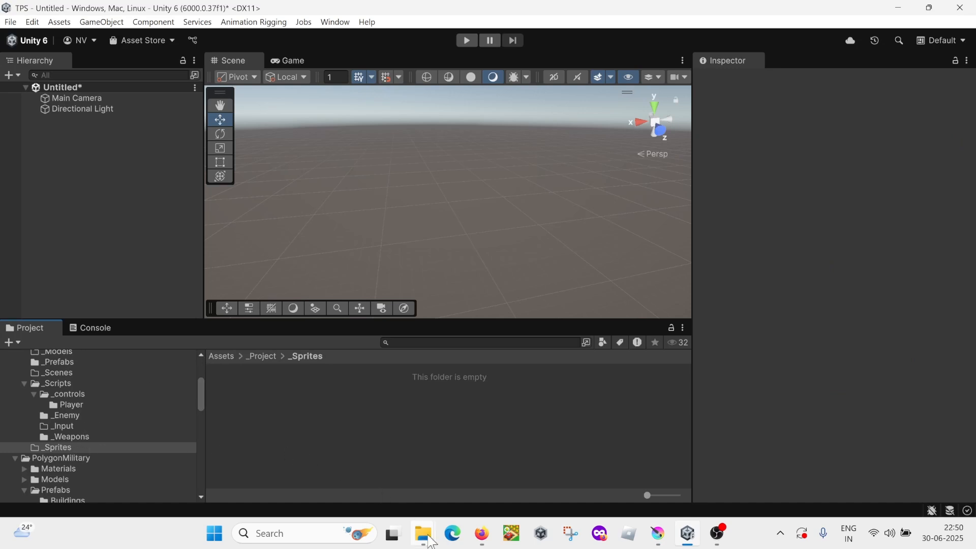
mouse_move(422, 533)
left_click(440, 467)
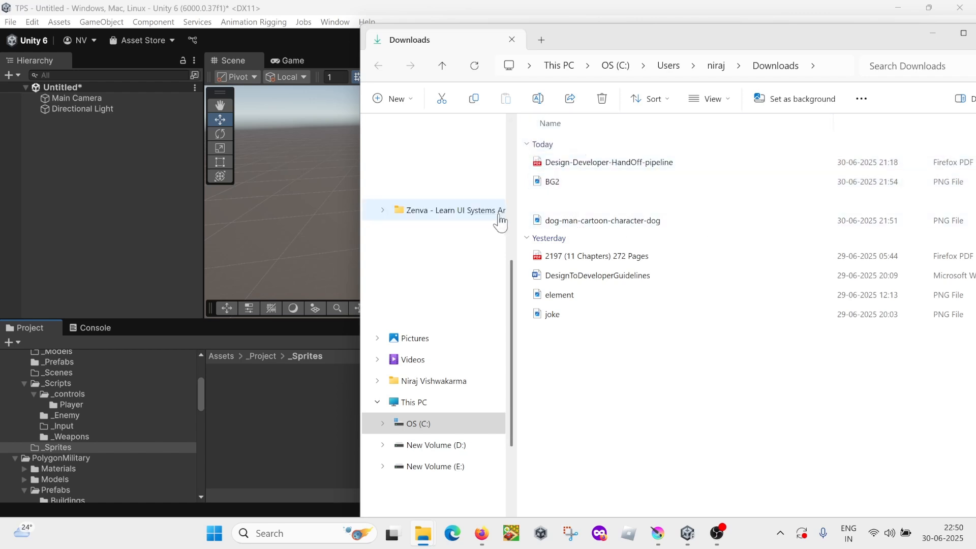
left_click_drag(887, 36, 752, 61)
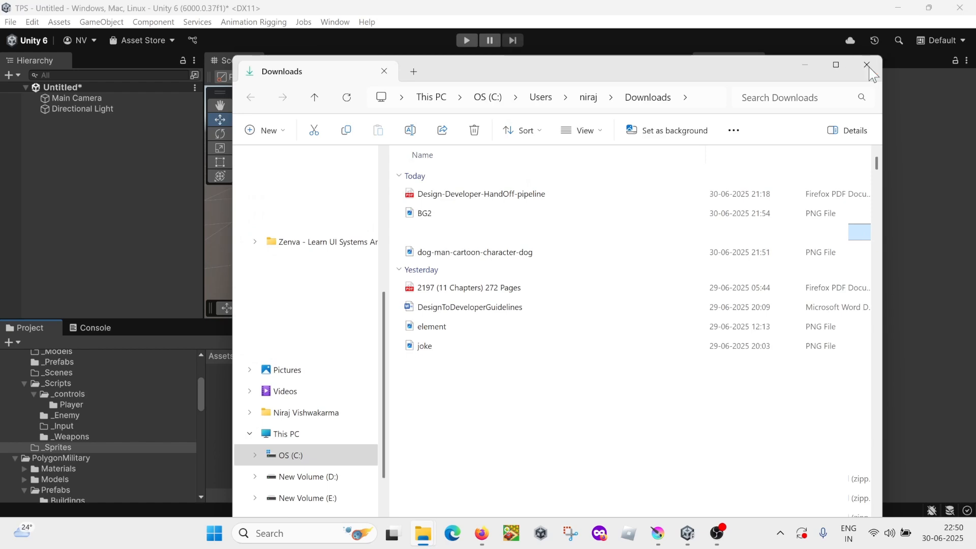
left_click(863, 59)
Step: Import the BG2, dog-man-cartoon-character-dog and Button images from the Downloads folder into Unity's _Sprites folder, and select BG2
mouse_move(423, 537)
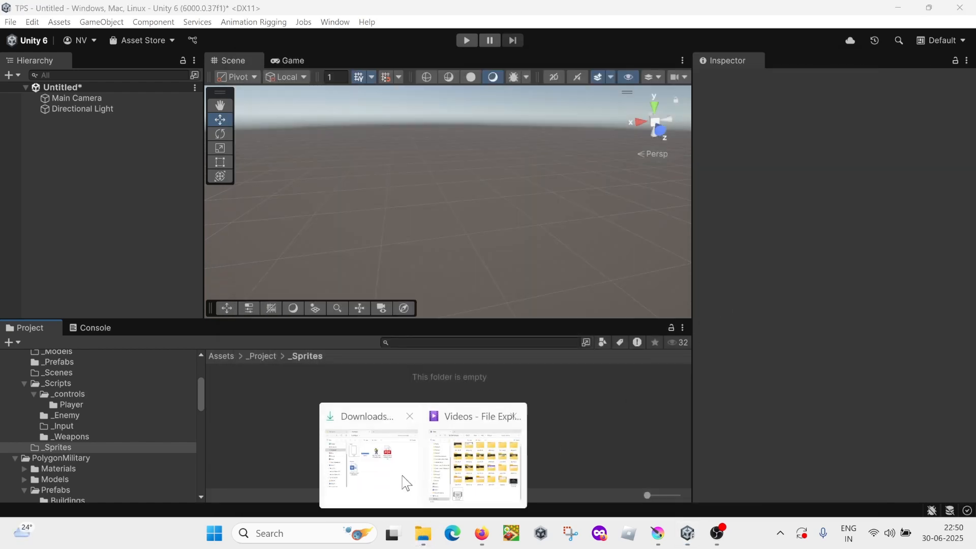
left_click(402, 480)
left_click_drag(618, 161, 732, 156)
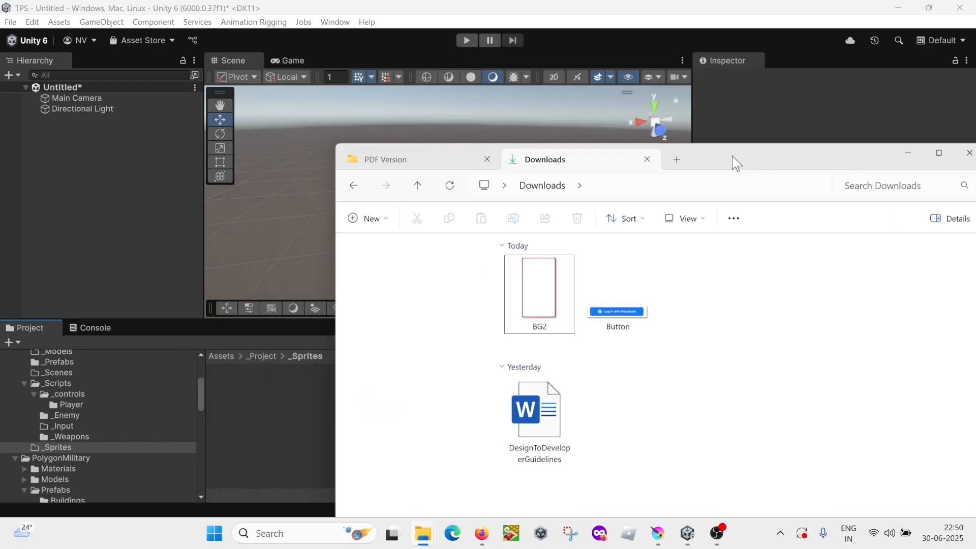
left_click(513, 322)
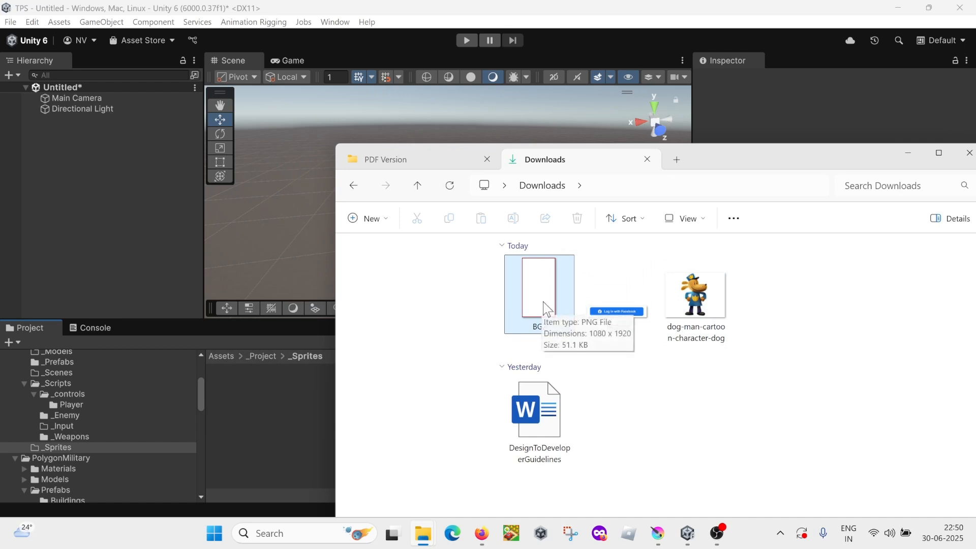
left_click_drag(512, 323, 284, 435)
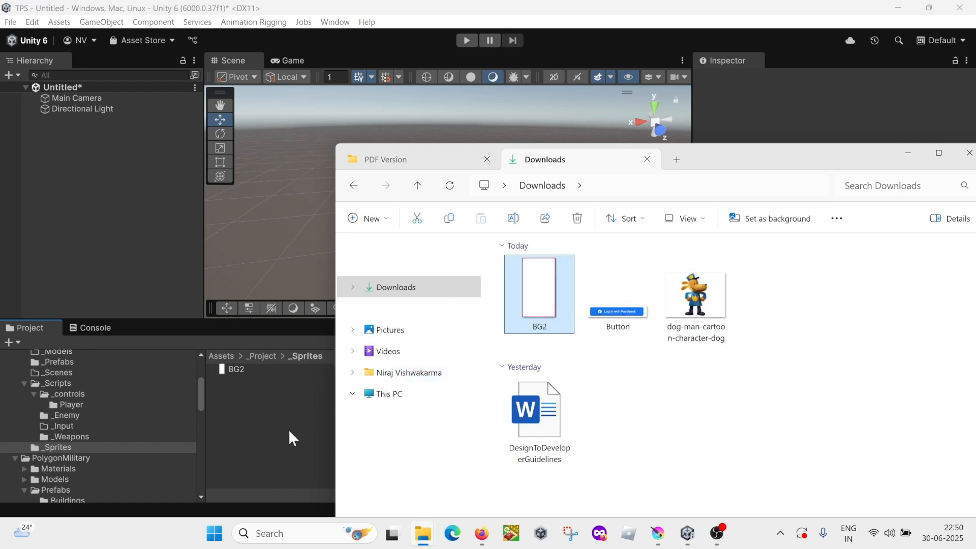
left_click(707, 307)
left_click_drag(706, 300, 254, 448)
left_click(618, 297)
left_click_drag(618, 297, 283, 462)
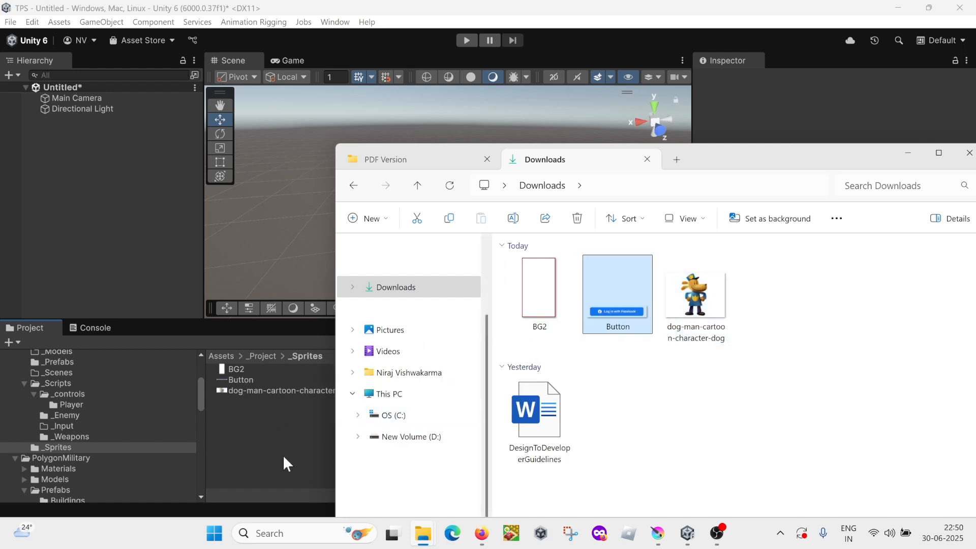
left_click(237, 425)
left_click(238, 370)
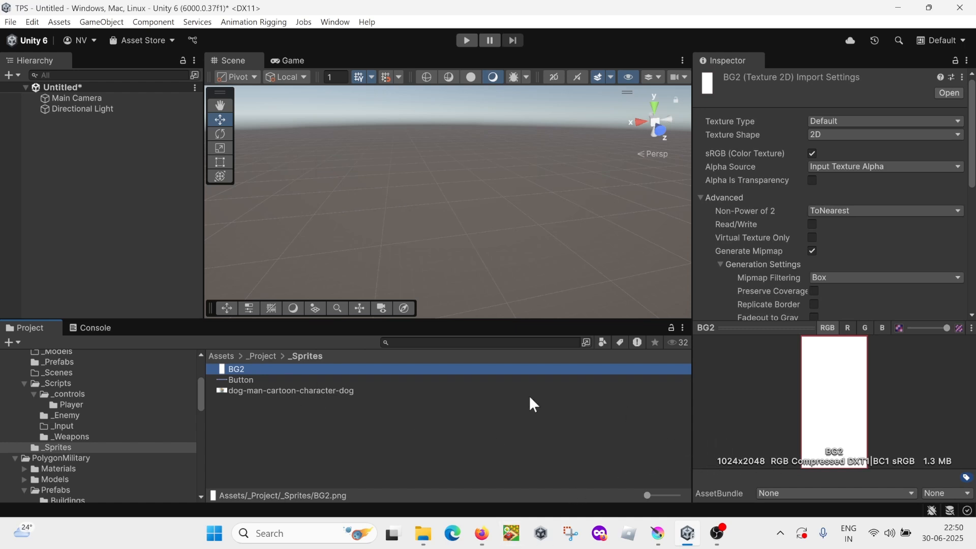
Step: Check the annotated mockup in Krita and the "Developer's Guide: Matching Mockups" slide in Firefox
key("alt+Tab")
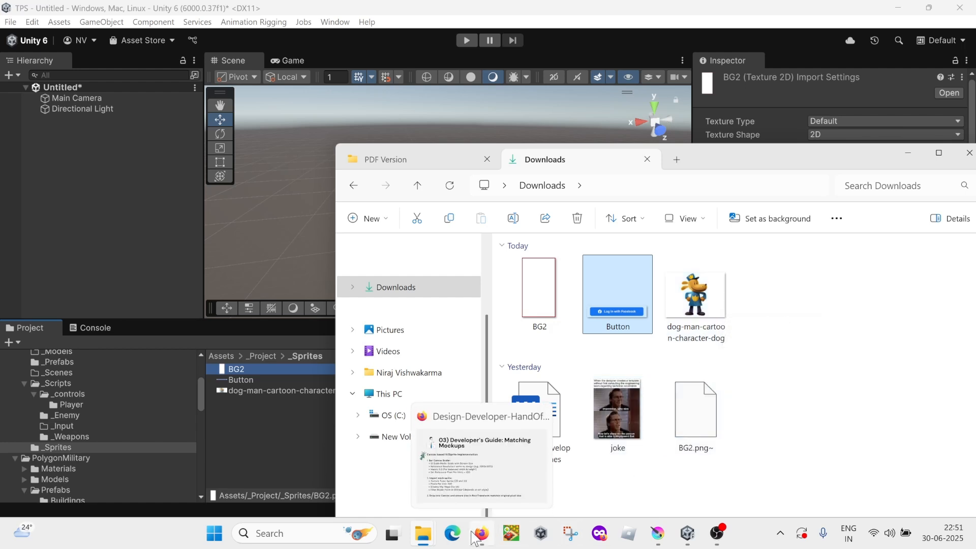
mouse_move(718, 539)
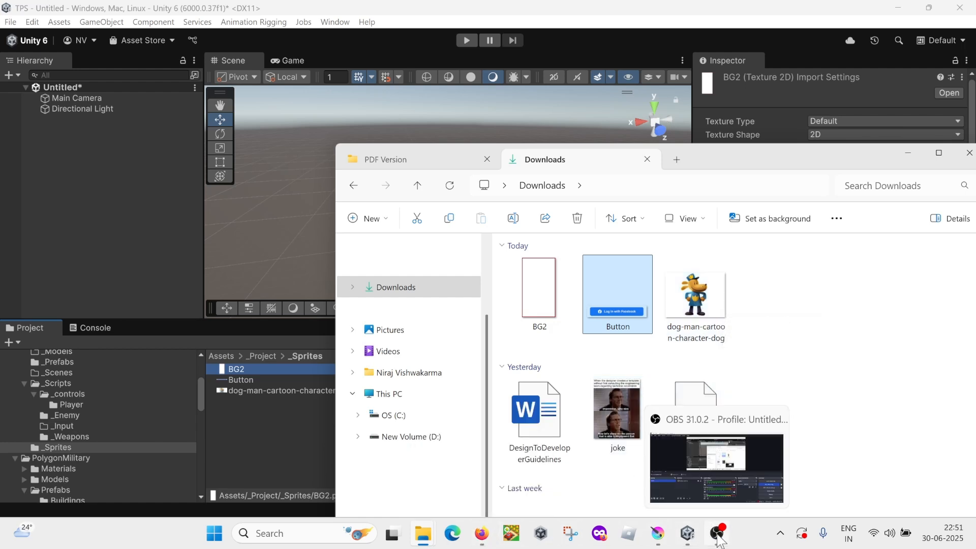
left_click(658, 533)
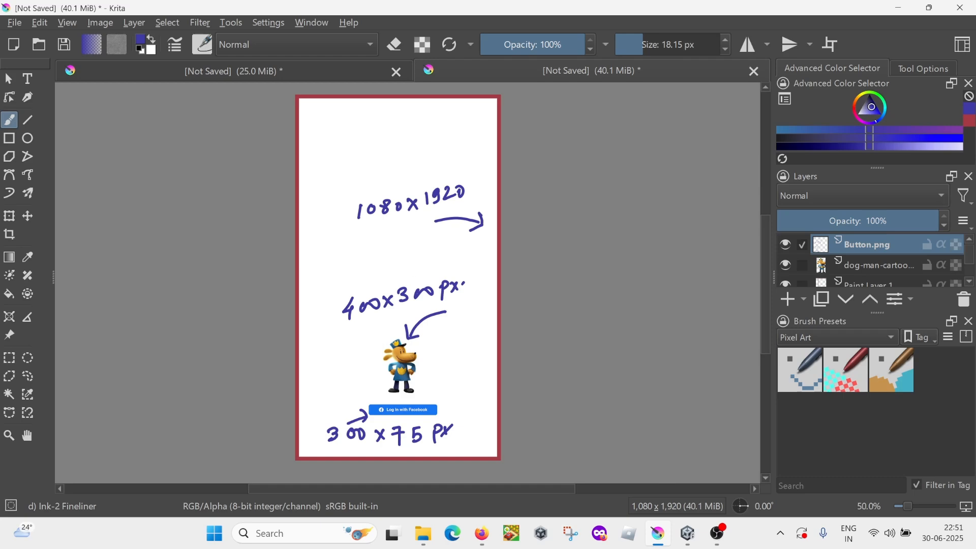
left_click(480, 537)
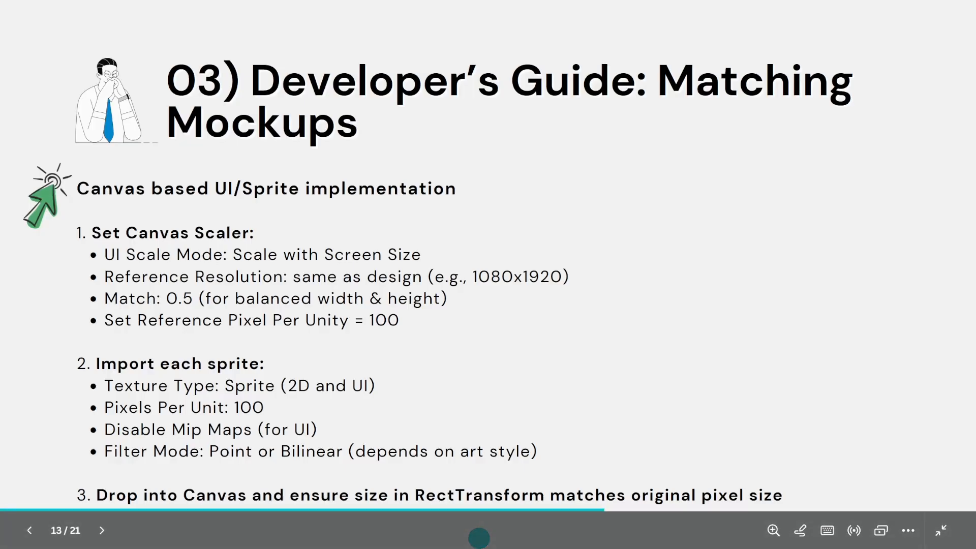
key("alt+Tab")
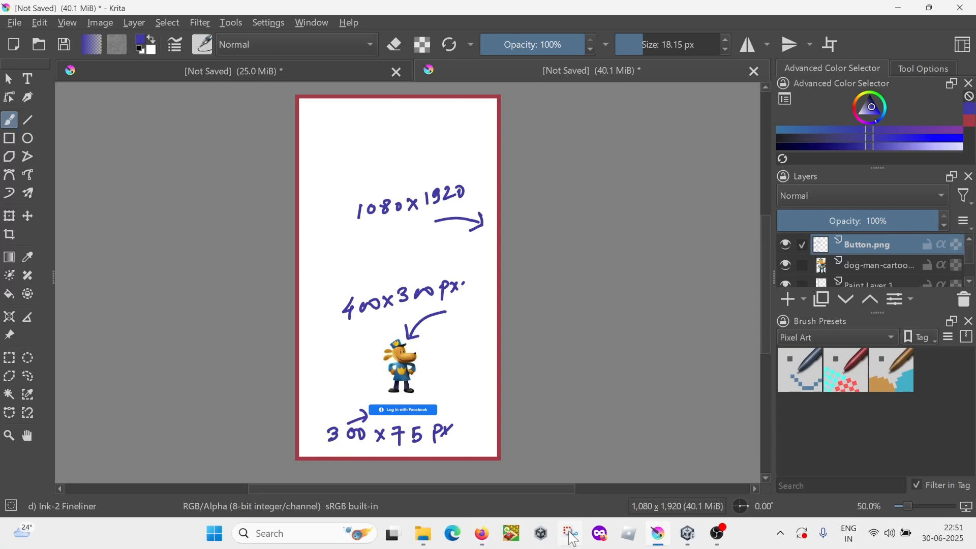
Step: Return to Unity and select all three imported textures in the _Sprites folder to open their shared import settings
left_click(688, 536)
left_click(226, 438)
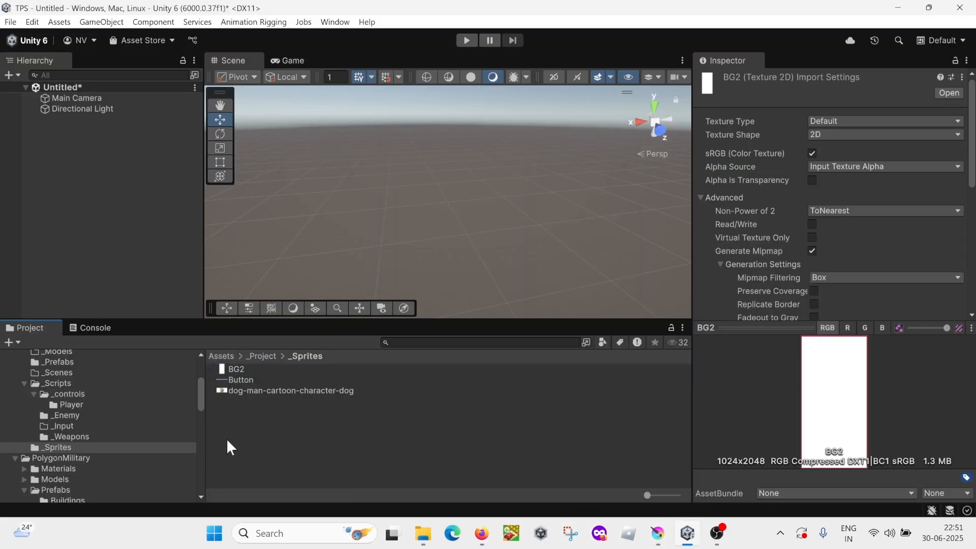
left_click(249, 369)
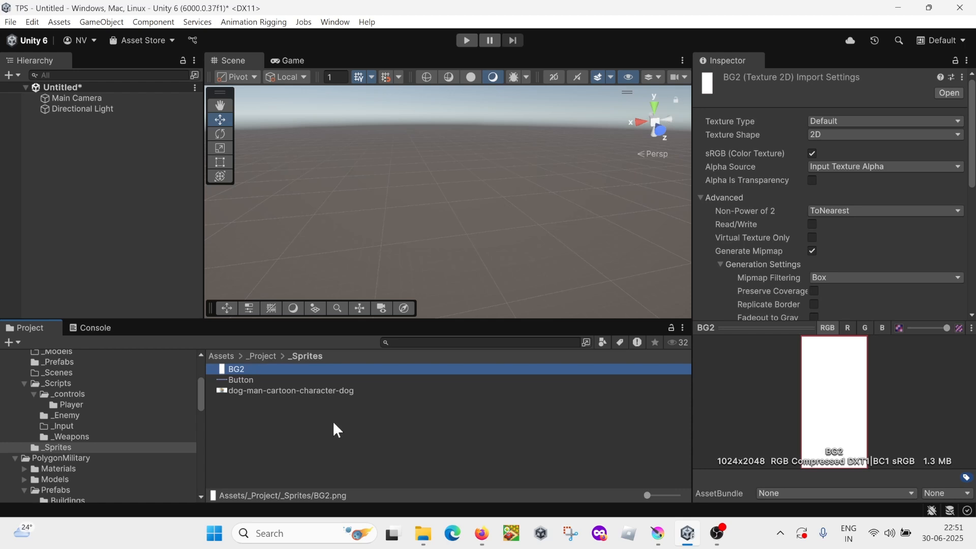
left_click(252, 380)
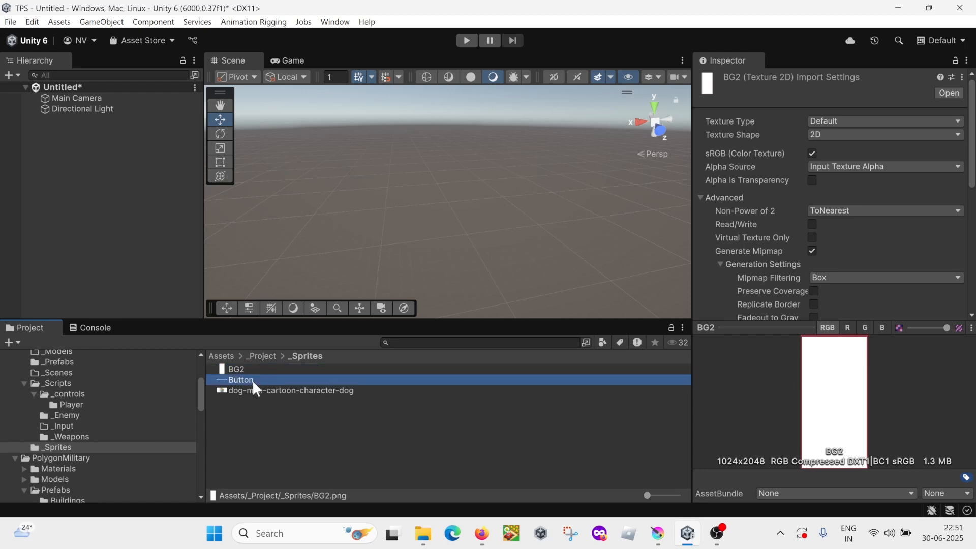
left_click(251, 390)
left_click(246, 369)
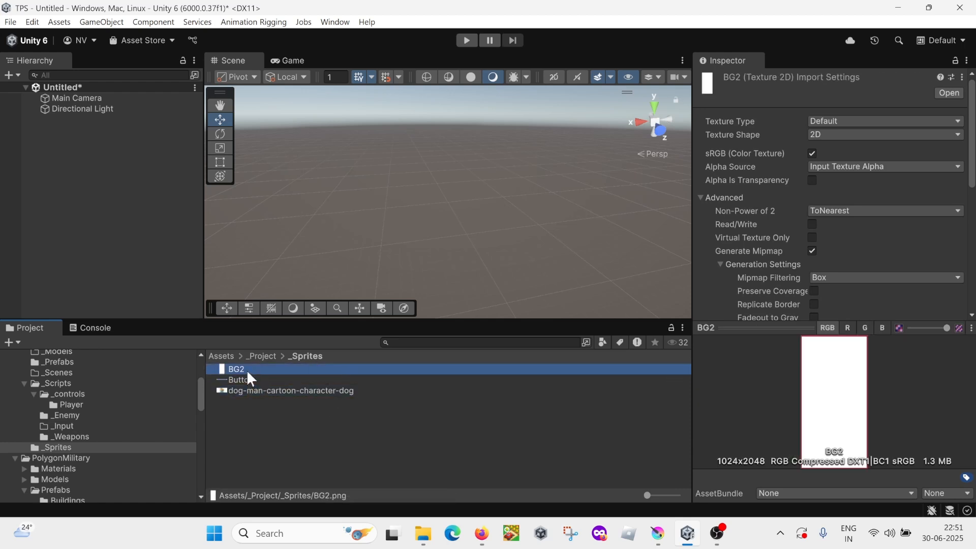
key("ctrl+a")
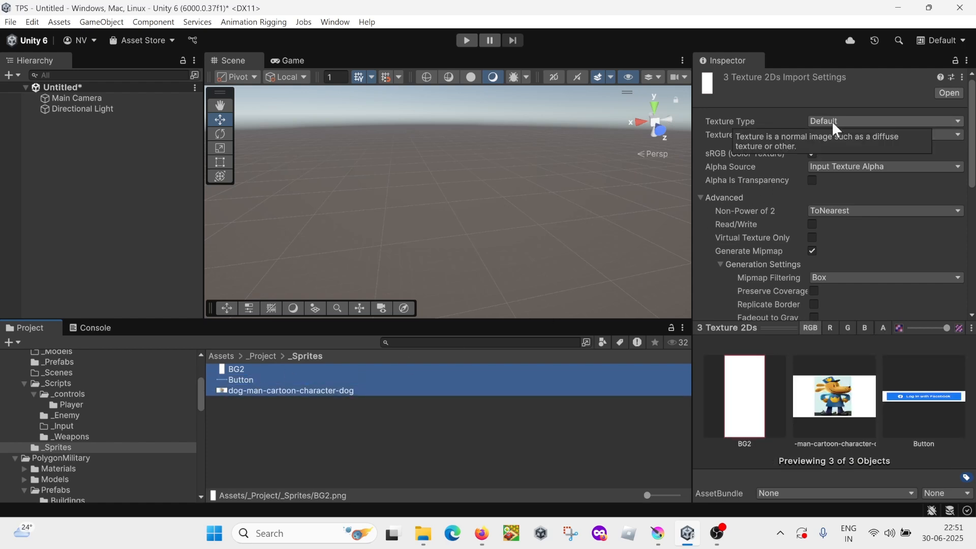
Step: Set the Texture Type of BG2, Button and dog-man-cartoon-character-dog to Sprite (2D and UI) and their Sprite Mode to Single
left_click(339, 401)
left_click(257, 370)
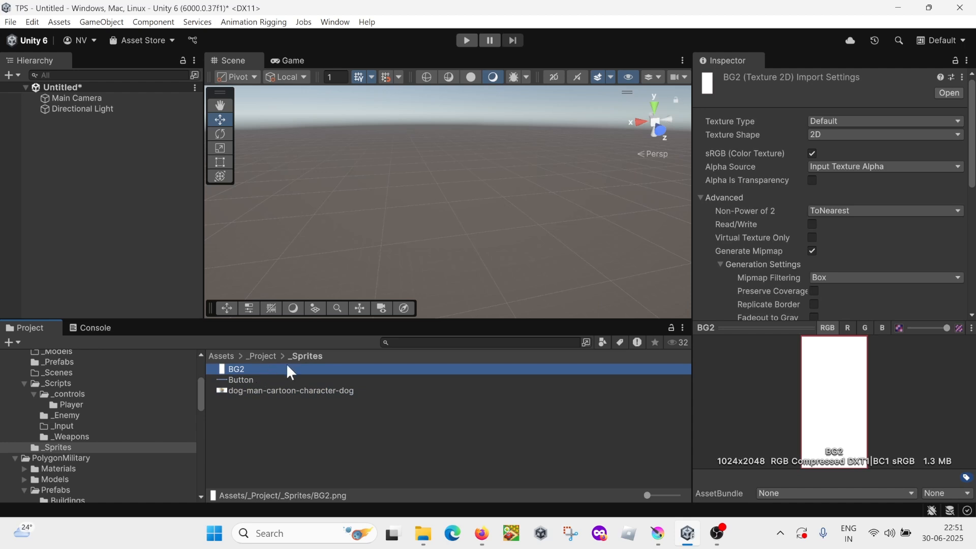
key("shift+Down")
key("shift+Down")
left_click(819, 122)
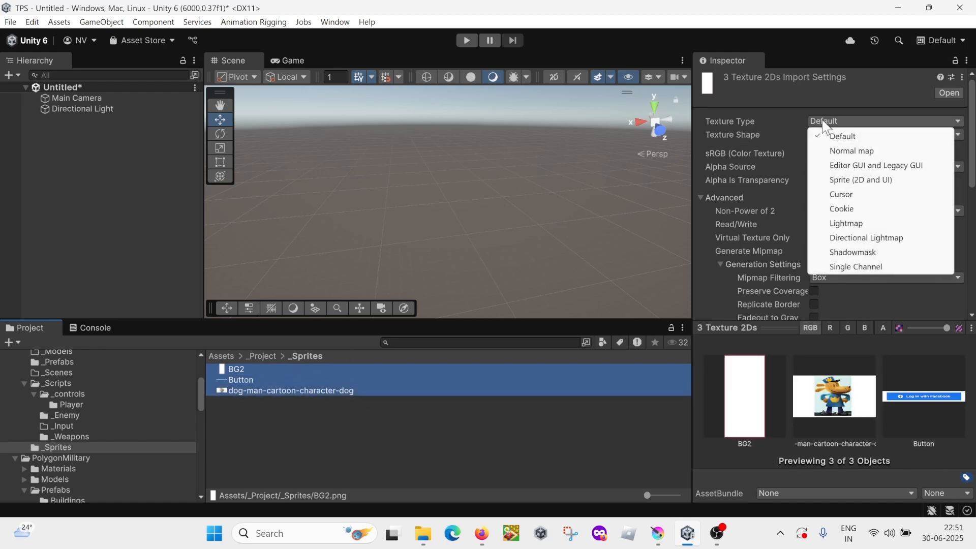
left_click(859, 179)
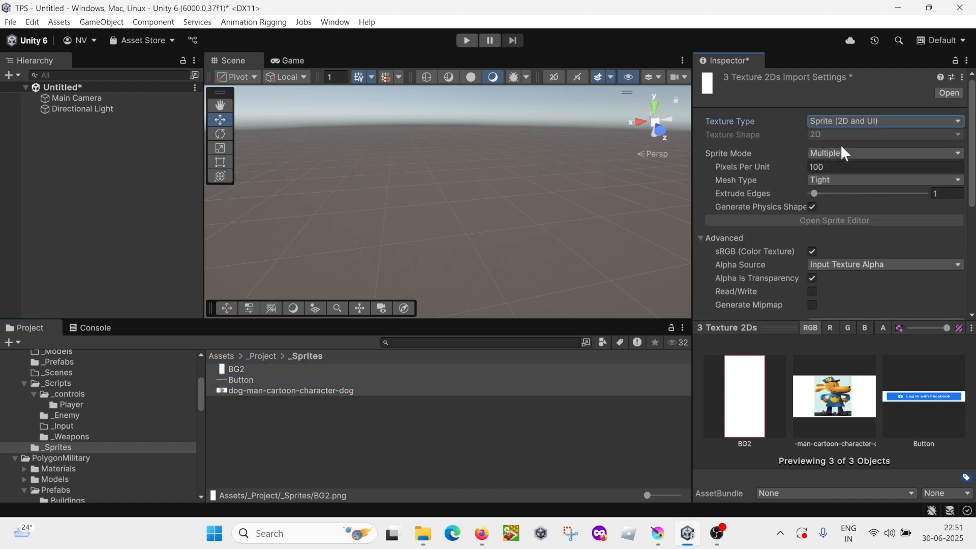
left_click(863, 151)
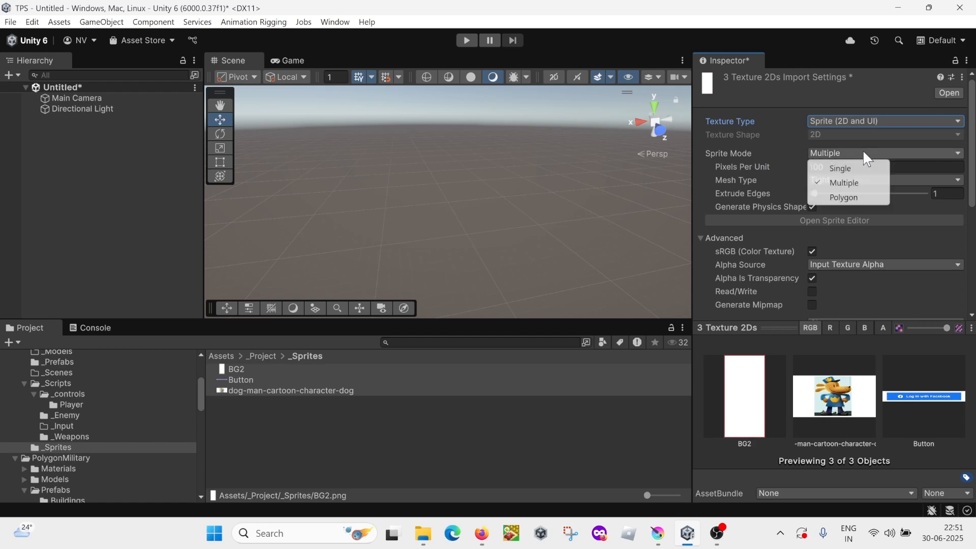
left_click(839, 166)
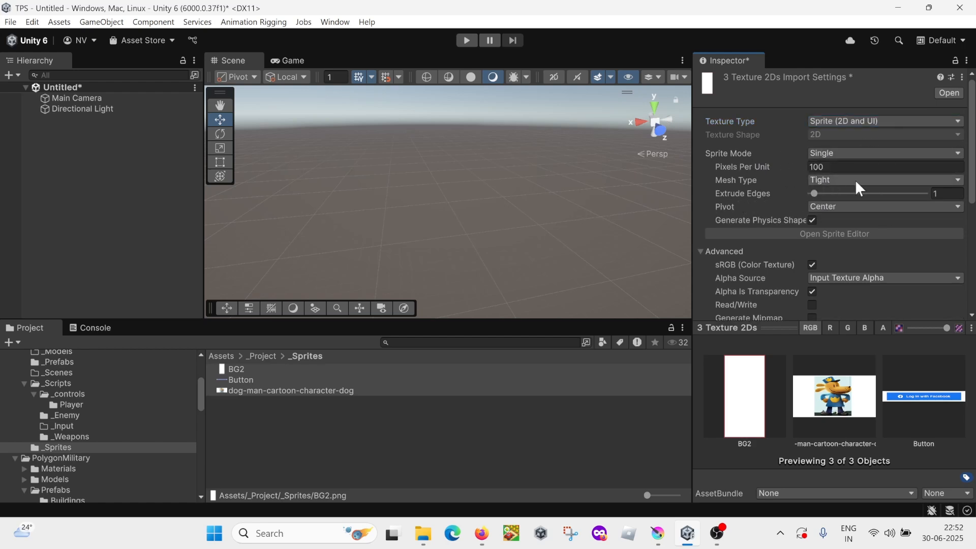
Step: Set the three textures' Mesh Type to Full Rect and Extrude Edges to 0, and apply the import settings
left_click(862, 178)
left_click(846, 195)
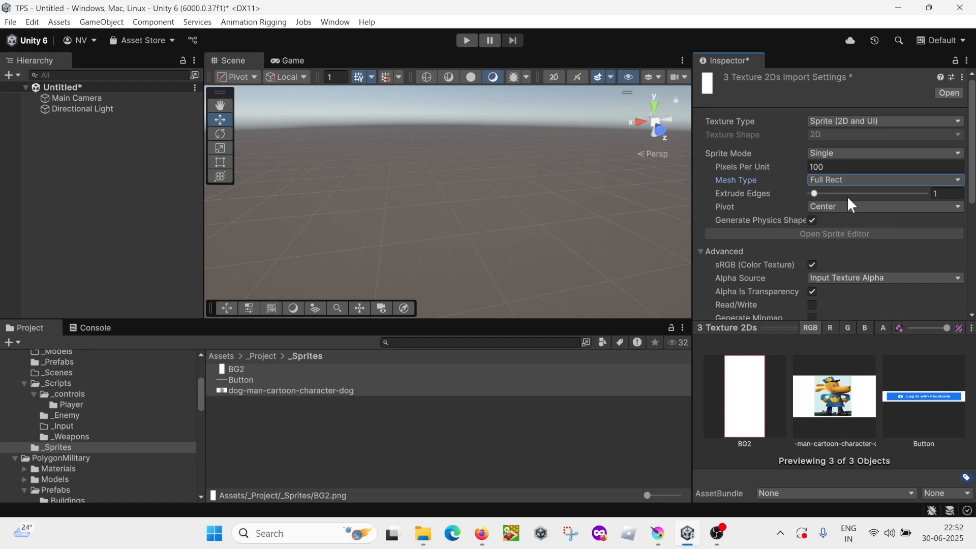
left_click(813, 193)
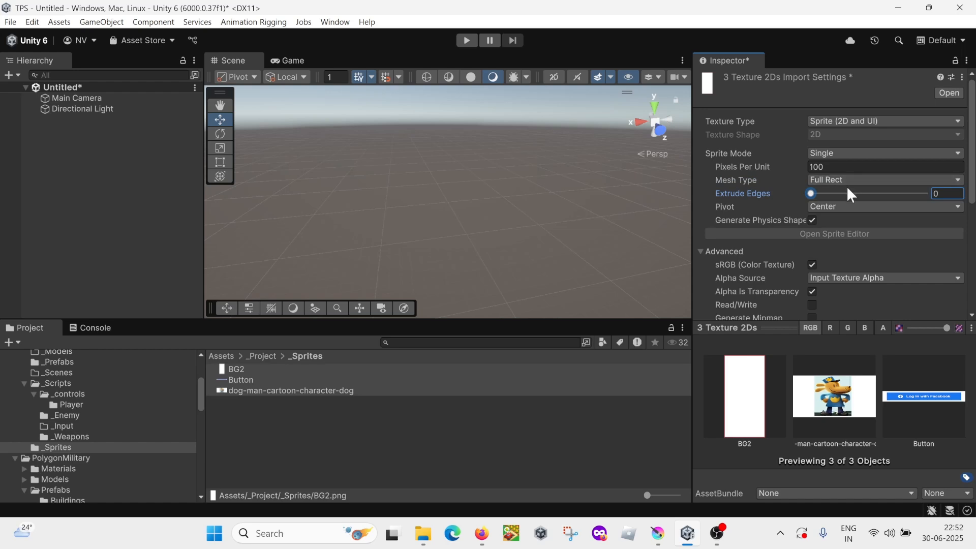
scroll(716, 210, "down", 5)
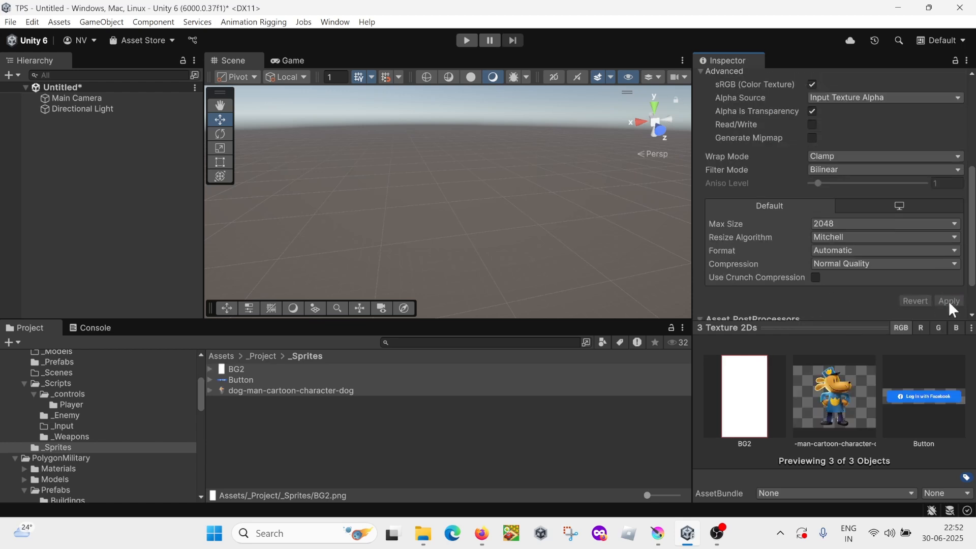
left_click(317, 430)
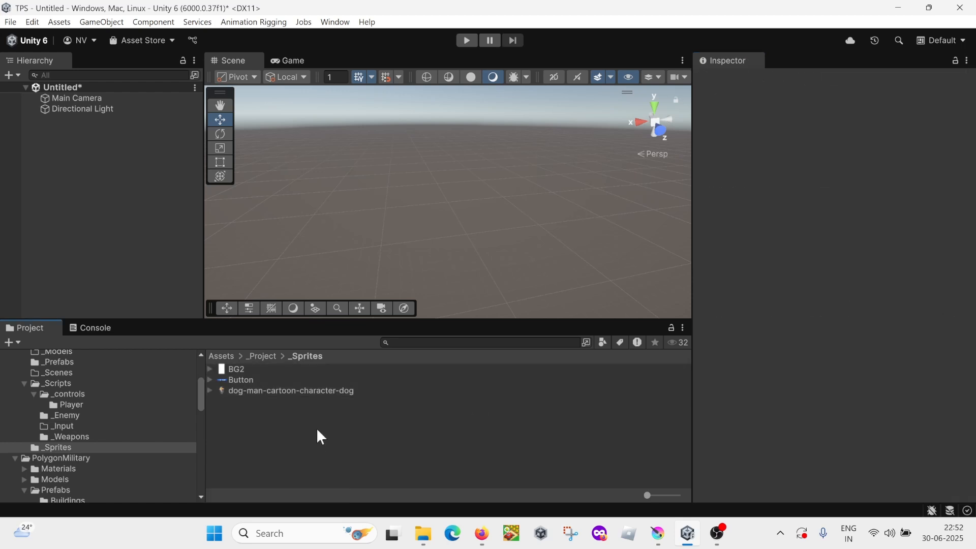
Step: Inspect the import settings and pixel dimensions of the BG2, Button and dog-man-cartoon-character-dog sprites one by one
left_click(247, 368)
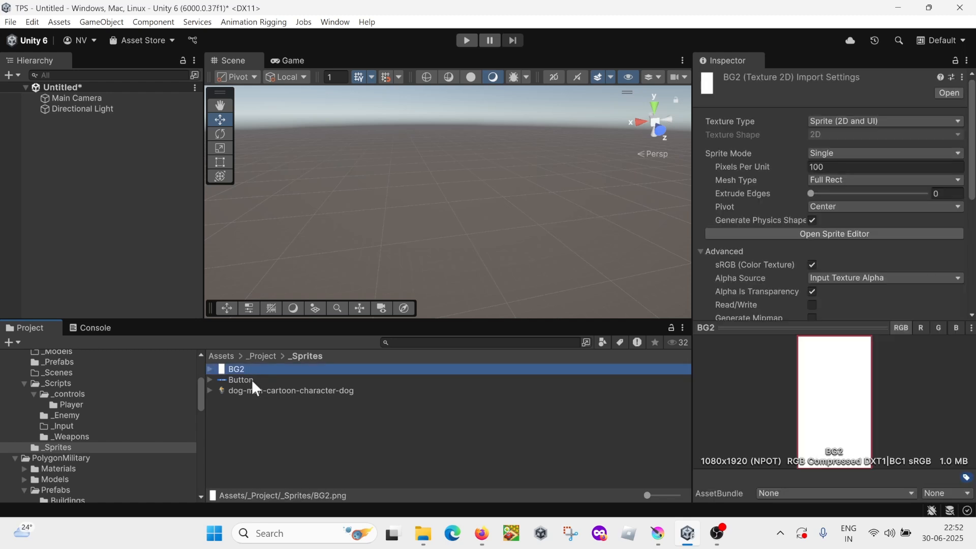
left_click(251, 379)
left_click(258, 390)
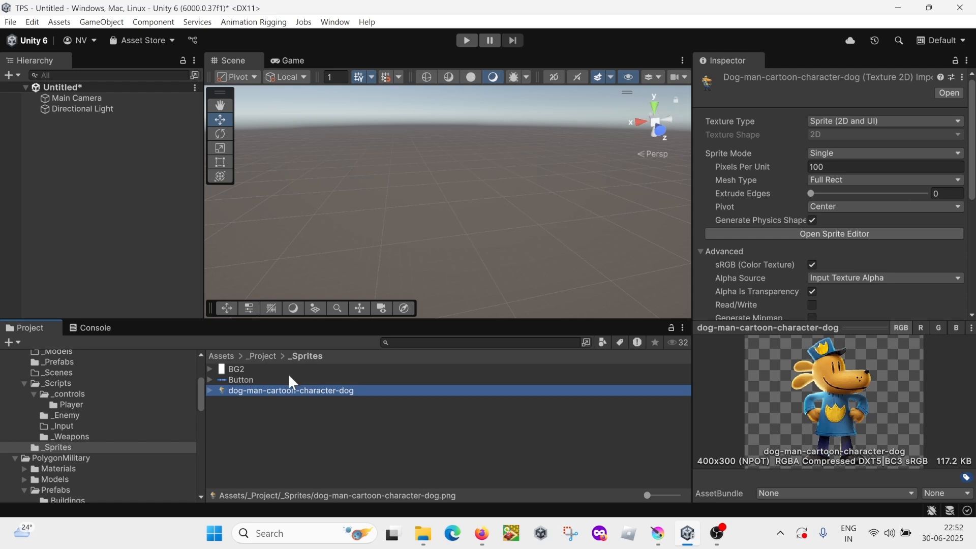
Step: Check the annotated mockup in Krita and the Canvas Scaler guidance on the Firefox slide, and return to Unity
key("alt+Tab")
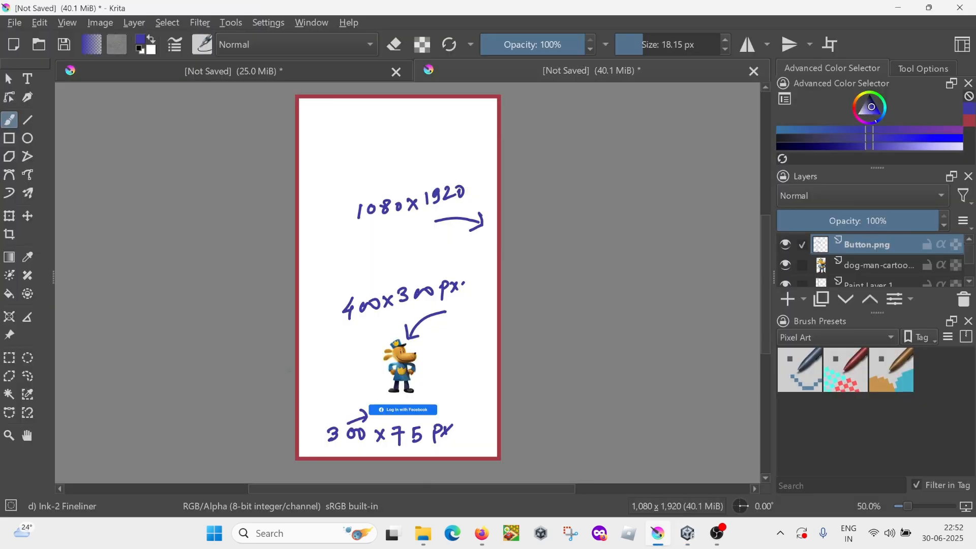
key("alt+Tab")
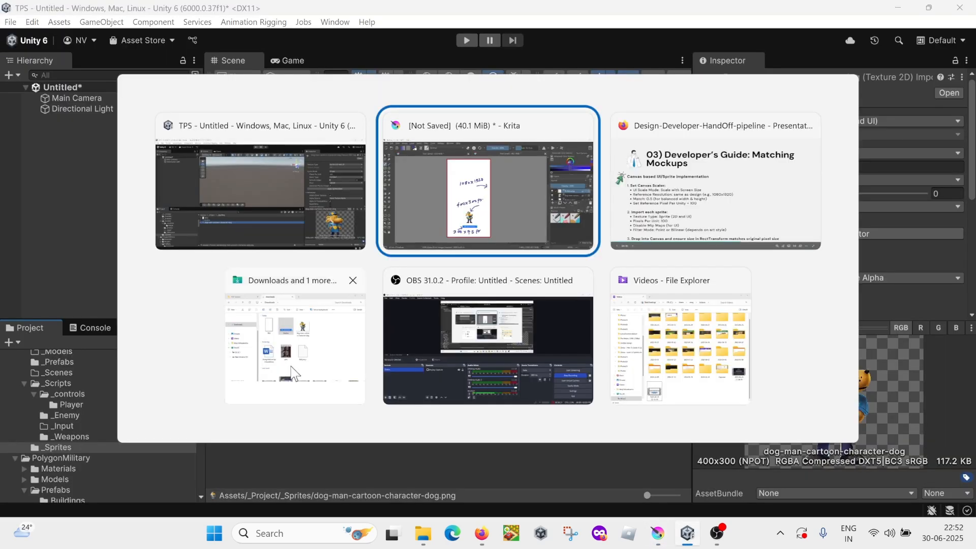
key("alt+Tab")
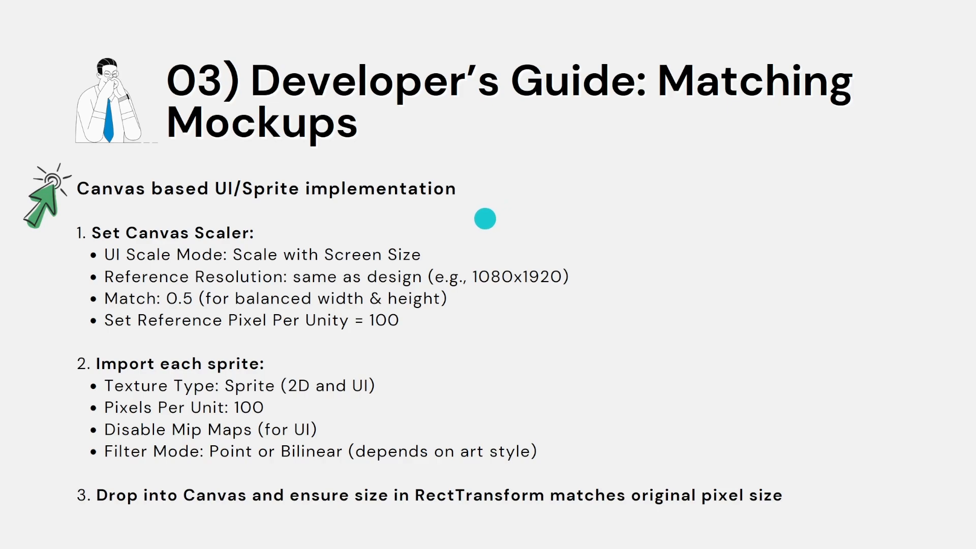
key("alt+Tab")
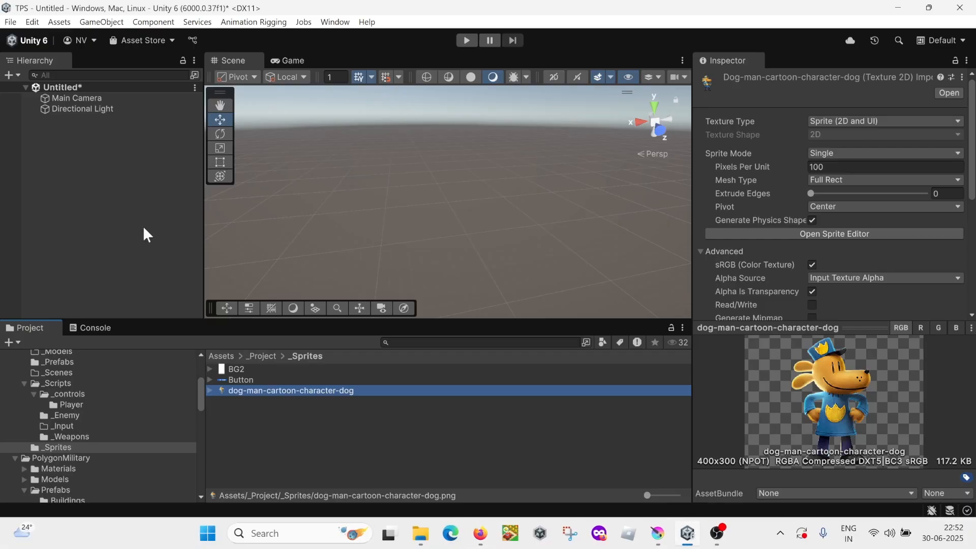
Step: Add a UI Canvas to the scene, keeping its default name
left_click(76, 182)
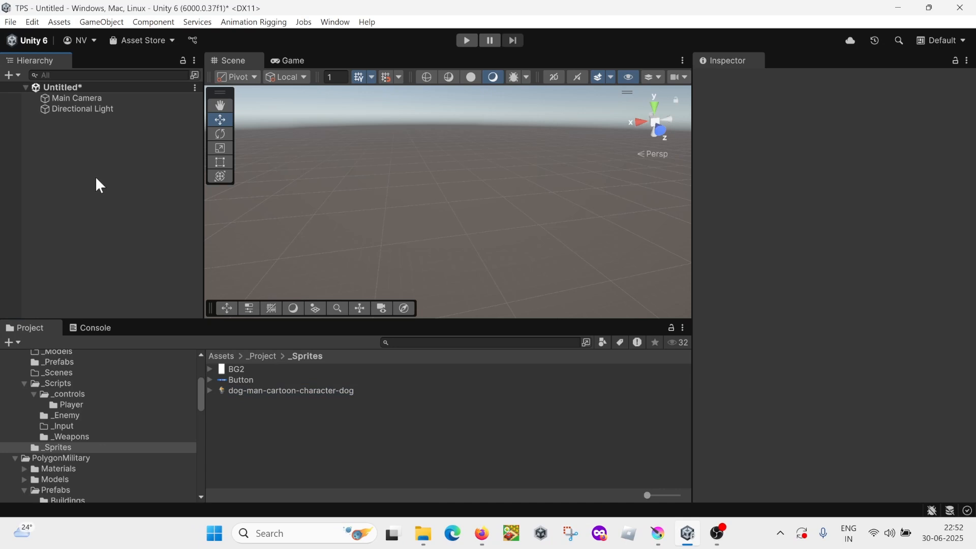
right_click(95, 177)
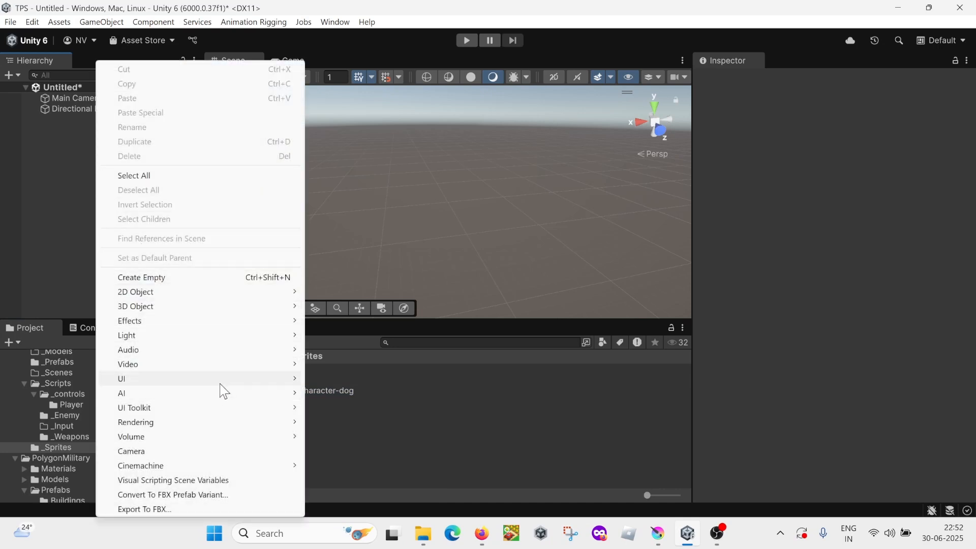
mouse_move(219, 382)
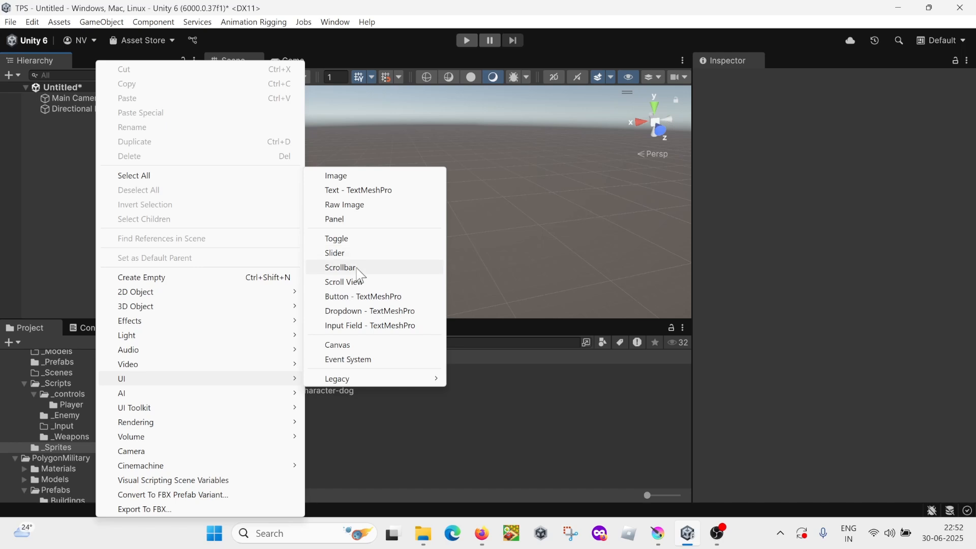
left_click(340, 344)
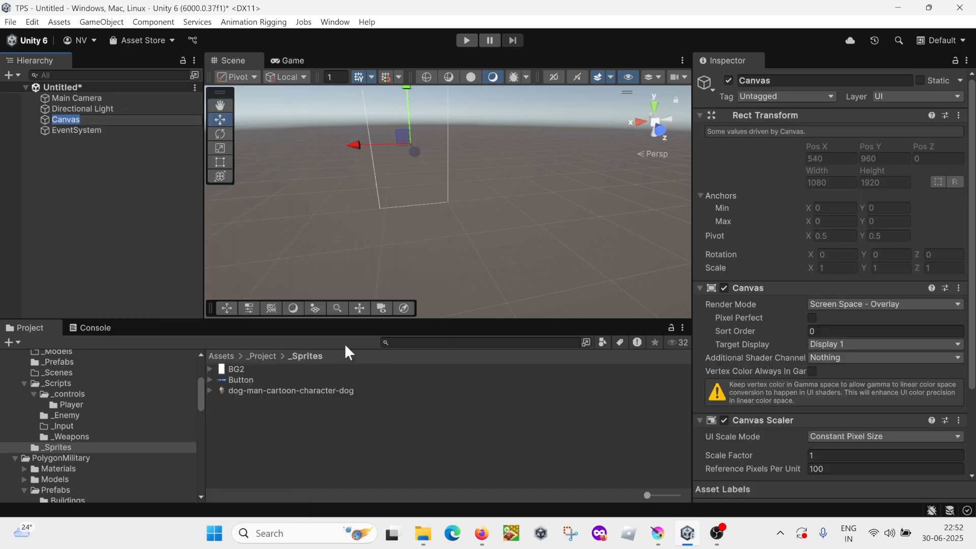
left_click(117, 185)
Step: Set the Canvas Scaler to Scale With Screen Size with a reference resolution of 1080 x 1920 and a Match of 0.5
scroll(781, 310, "down", 3)
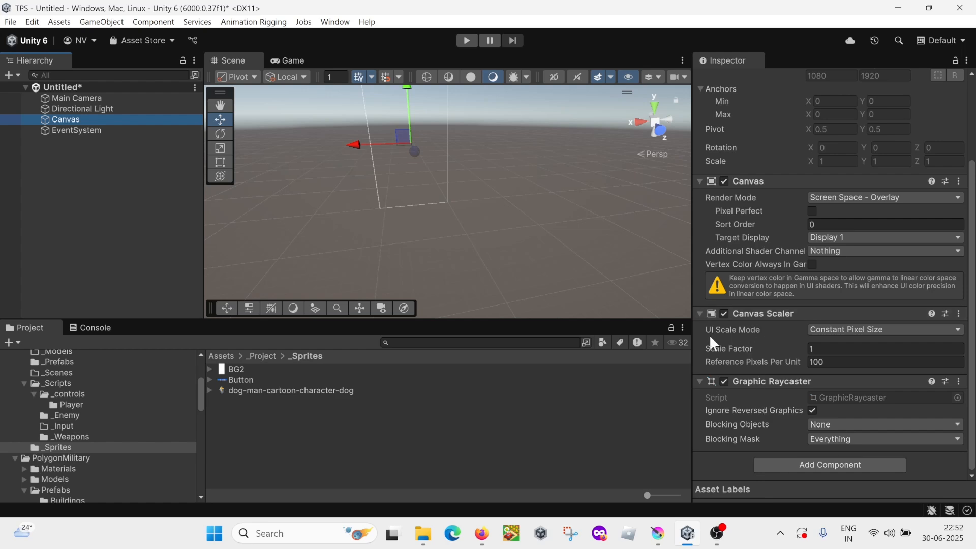
left_click(837, 330)
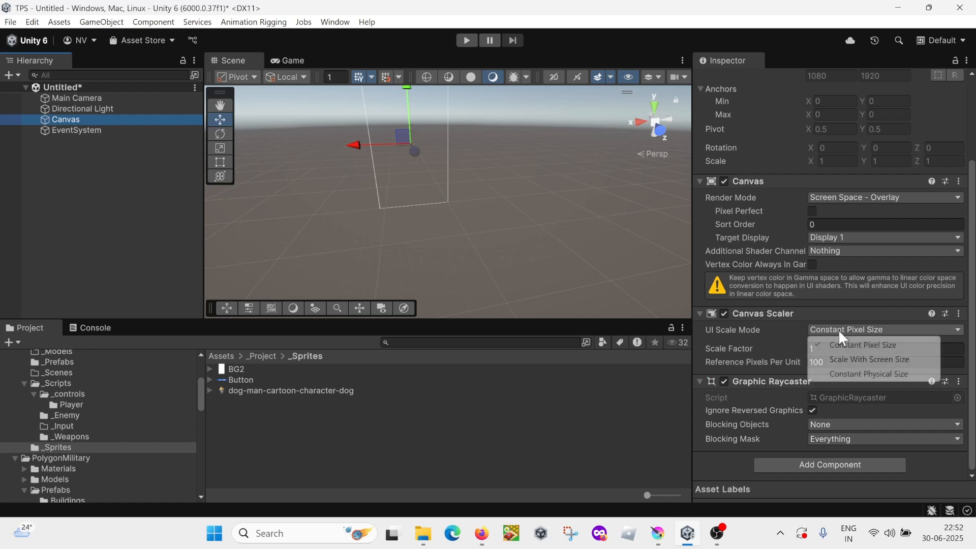
left_click(861, 360)
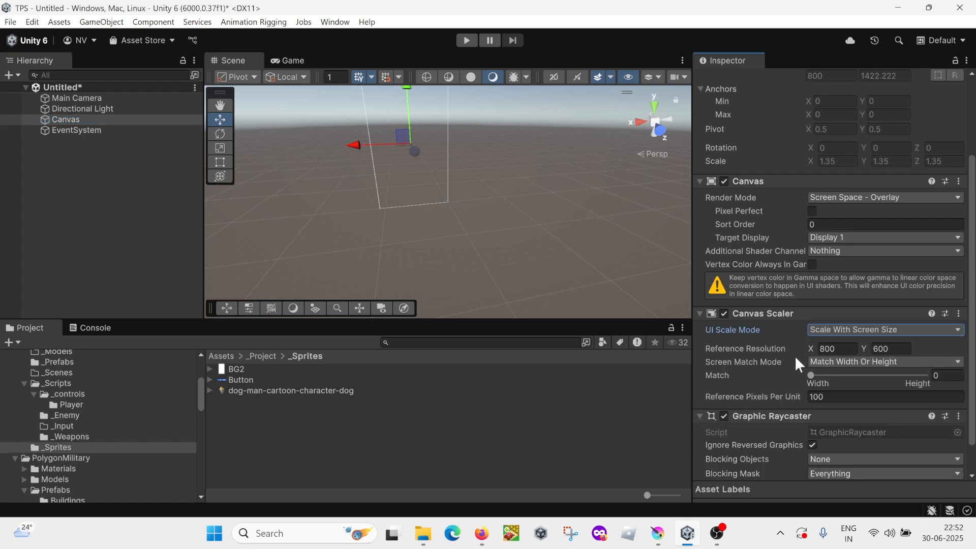
mouse_move(728, 351)
left_click(830, 347)
type("1080")
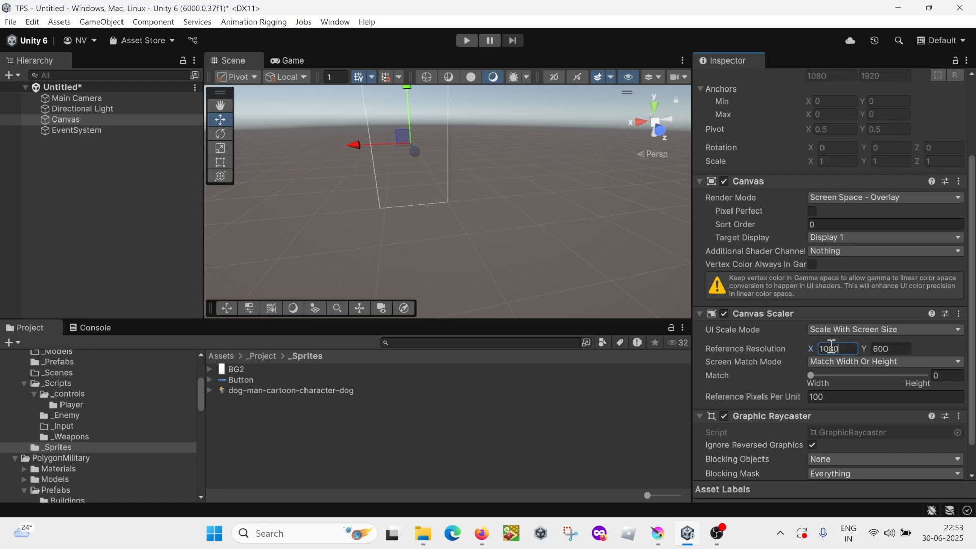
left_click(885, 347)
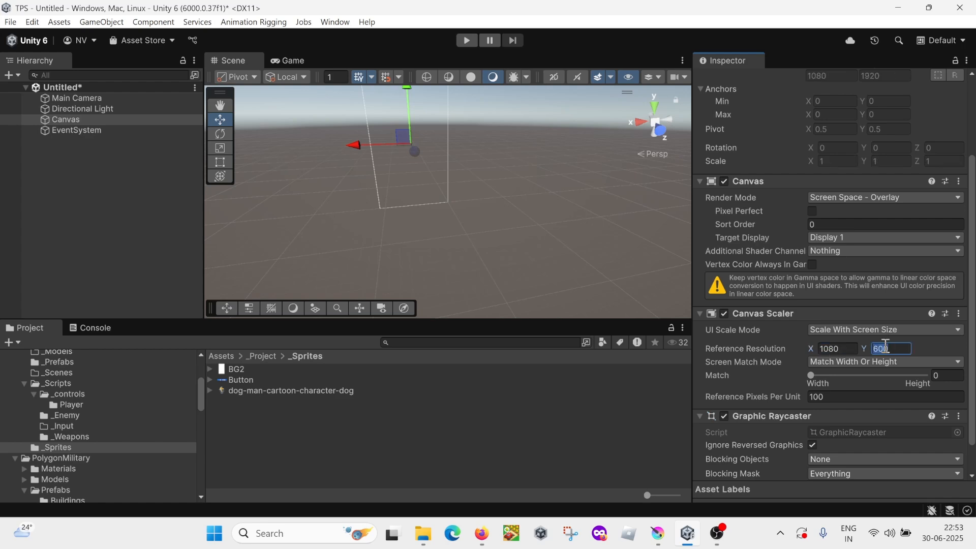
type("1920")
left_click(938, 376)
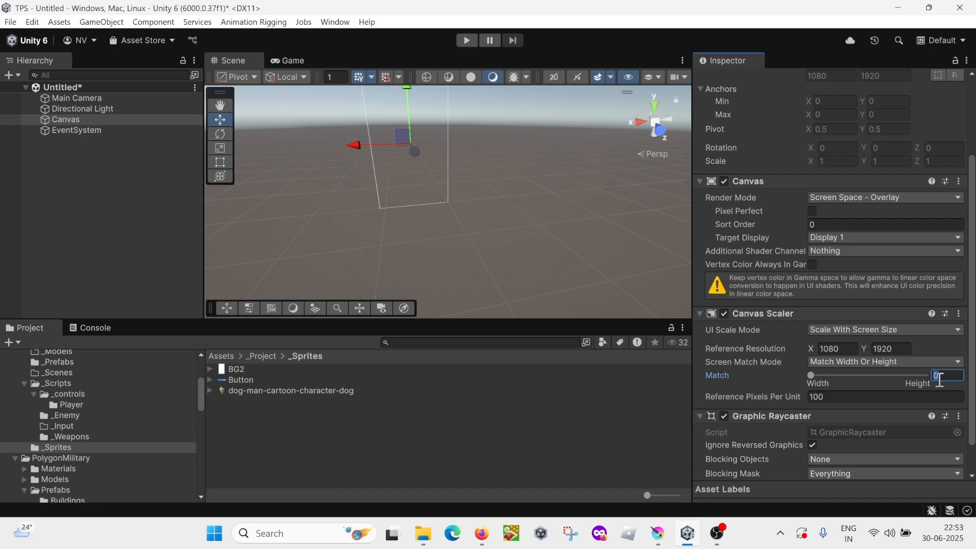
type("0.5")
mouse_move(728, 397)
Step: Check the Pixels Per Unit value of the BG2, Button and dog-man-cartoon-character-dog sprites
left_click(232, 369)
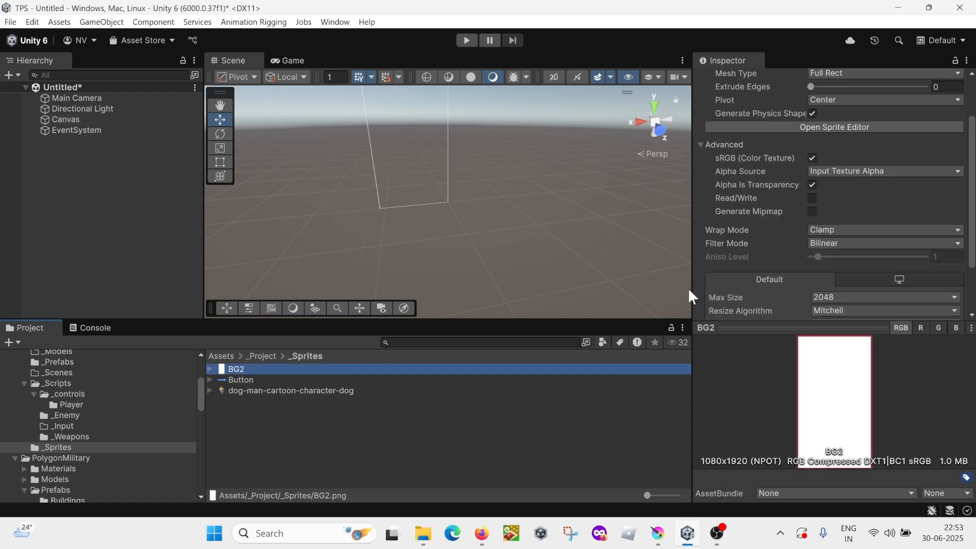
scroll(840, 228, "up", 4)
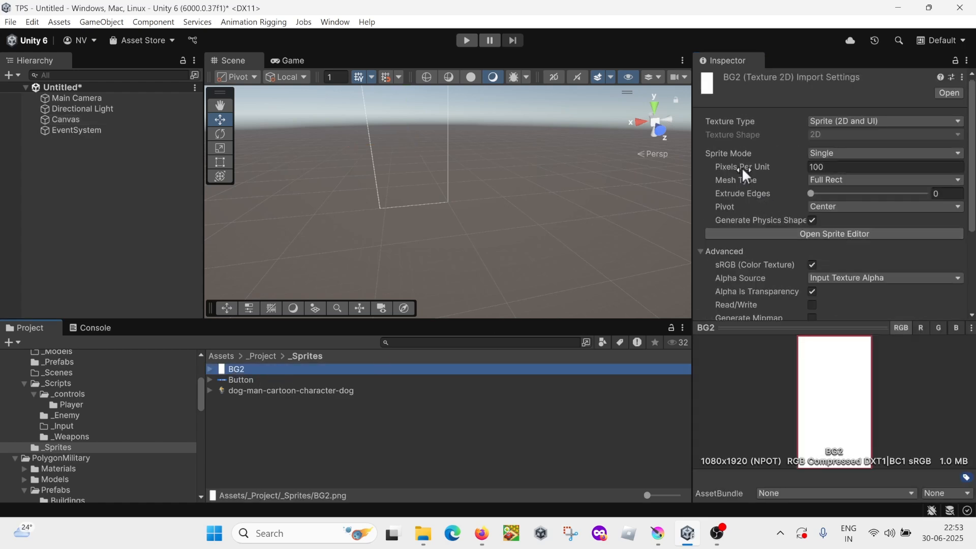
left_click(849, 164)
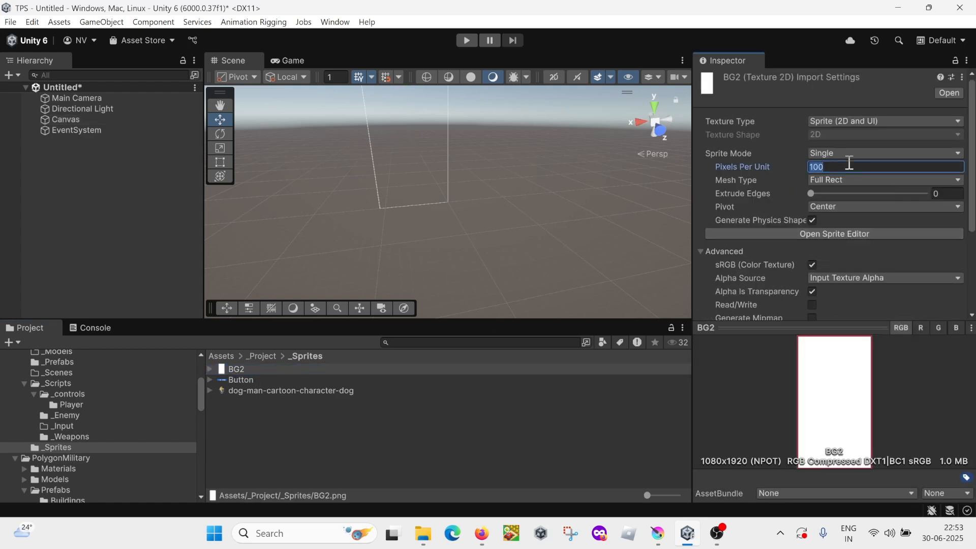
left_click(266, 380)
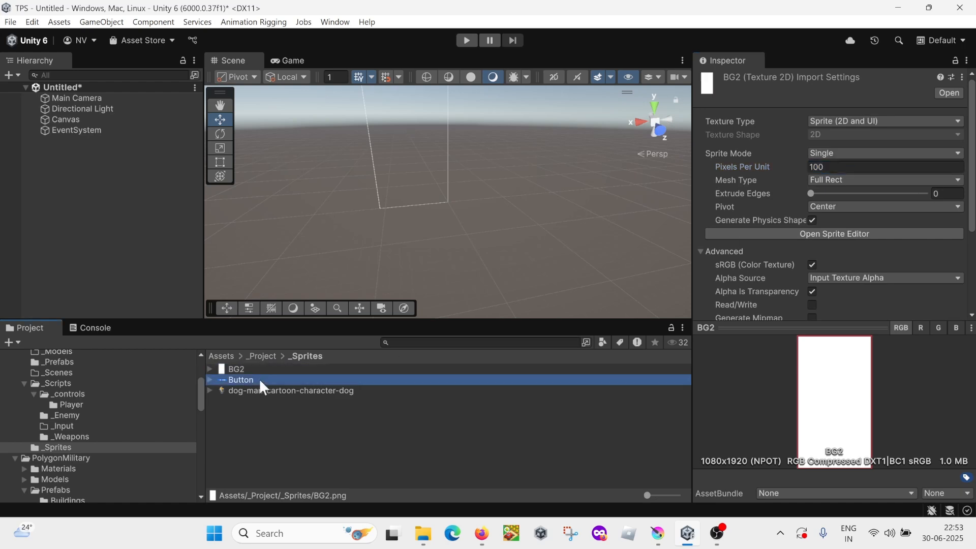
left_click(856, 166)
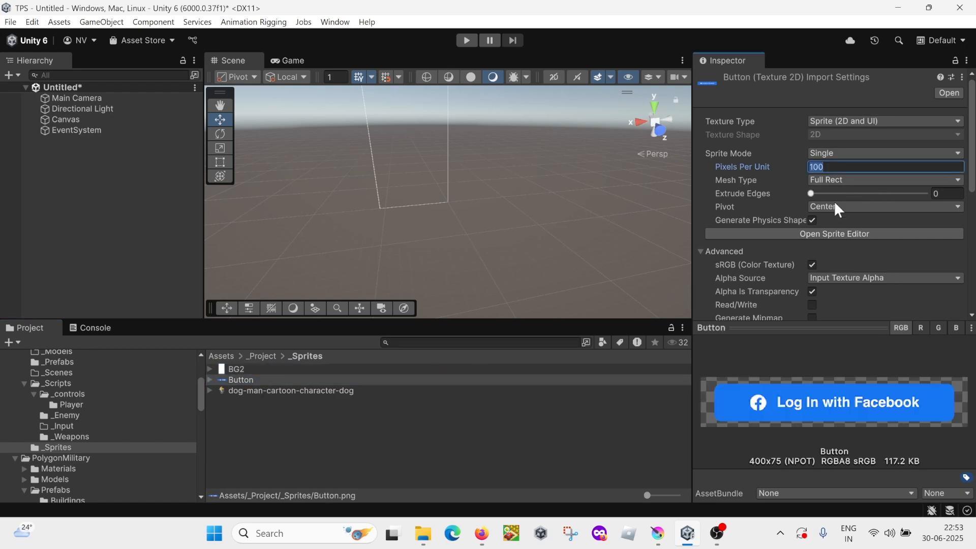
left_click(310, 391)
left_click(828, 167)
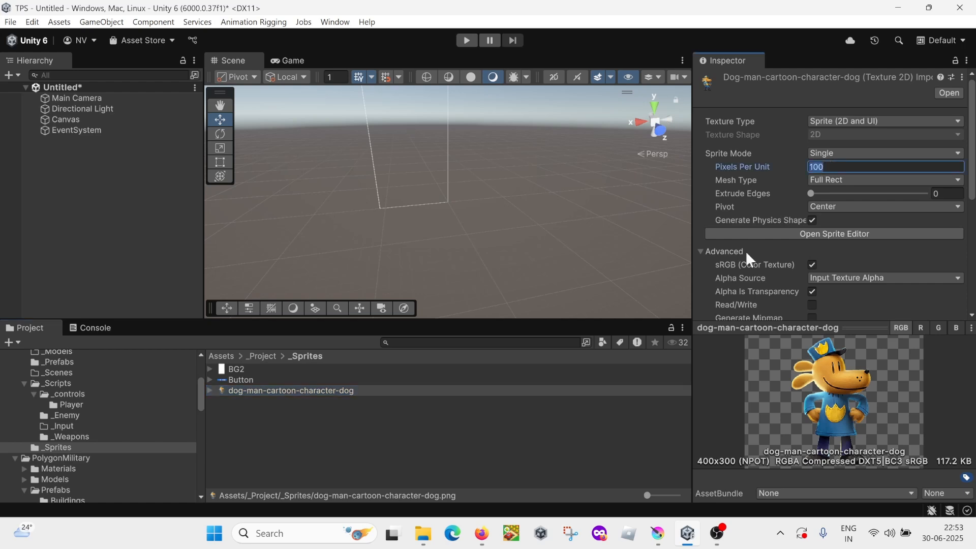
left_click(308, 438)
Step: Select the Canvas and switch the Scene view to 2D with the canvas outline framed
left_click(77, 119)
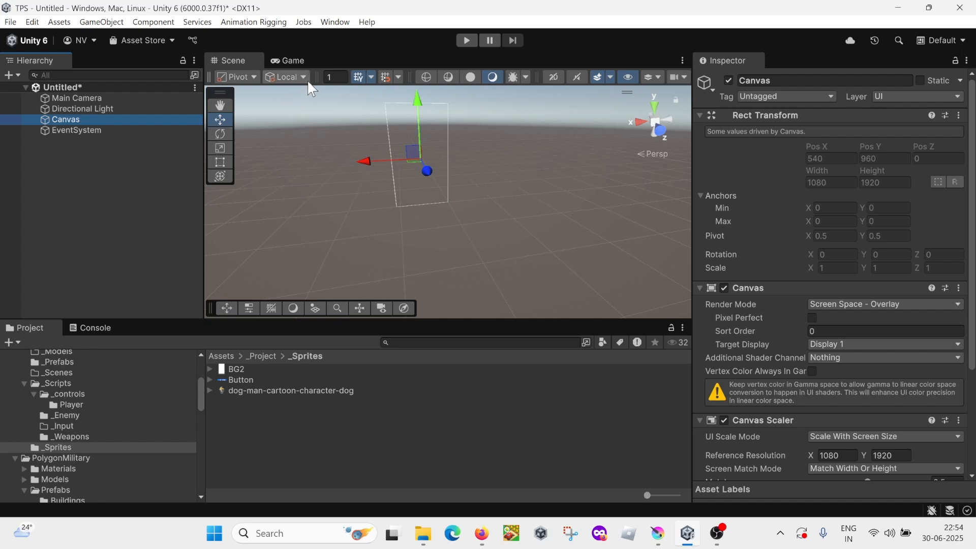
left_click(552, 77)
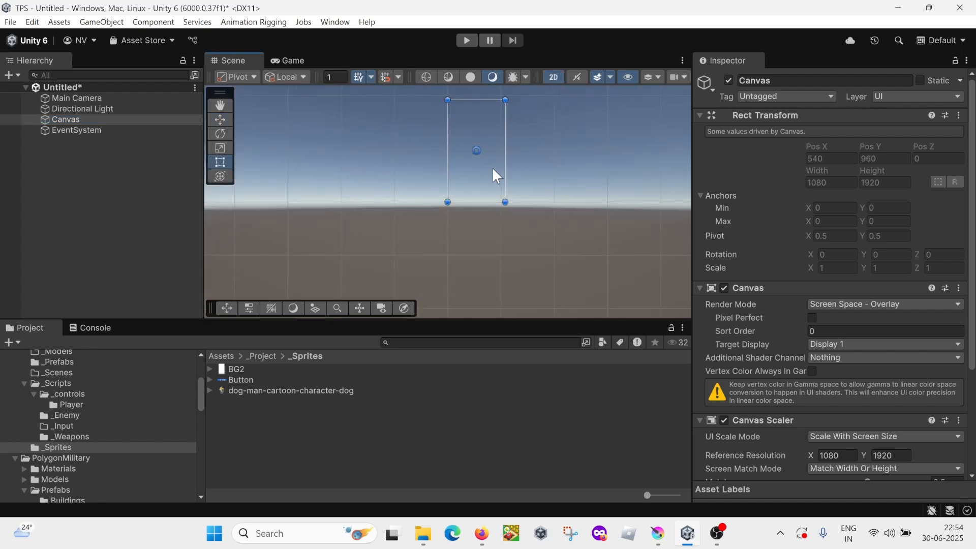
middle_click_drag(492, 167, 465, 239)
scroll(466, 238, "up", 5)
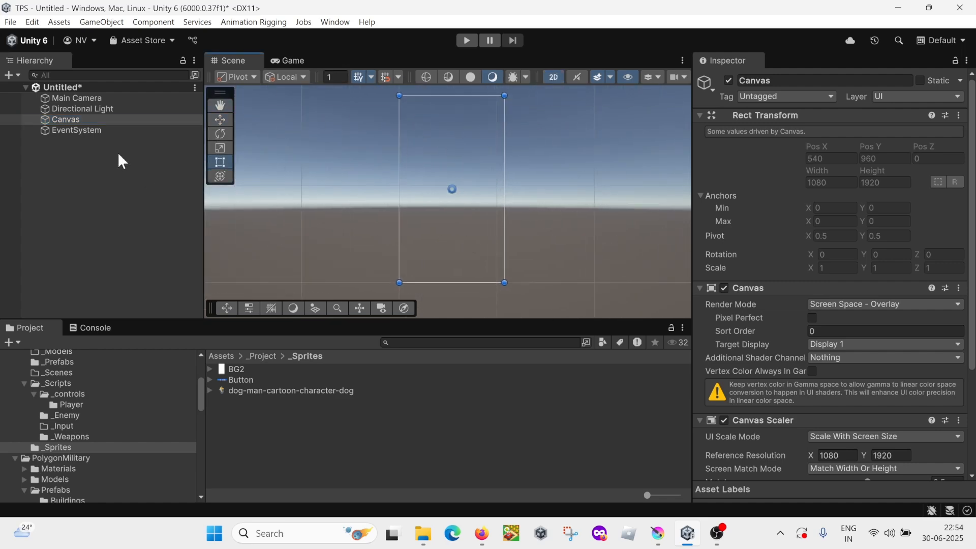
Step: Add a UI Panel under the Canvas and assign the BG2 sprite as its source image
left_click(76, 120)
right_click(75, 118)
mouse_move(173, 236)
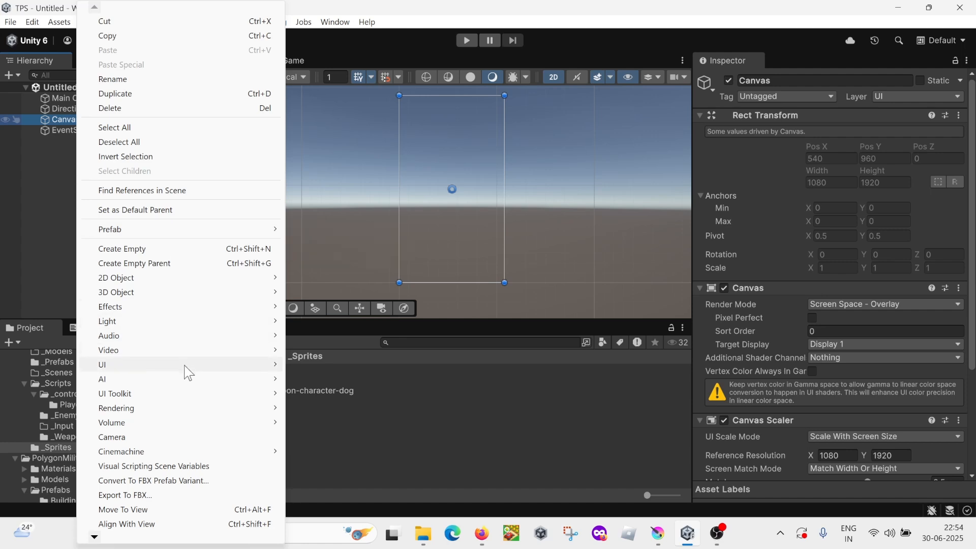
mouse_move(183, 365)
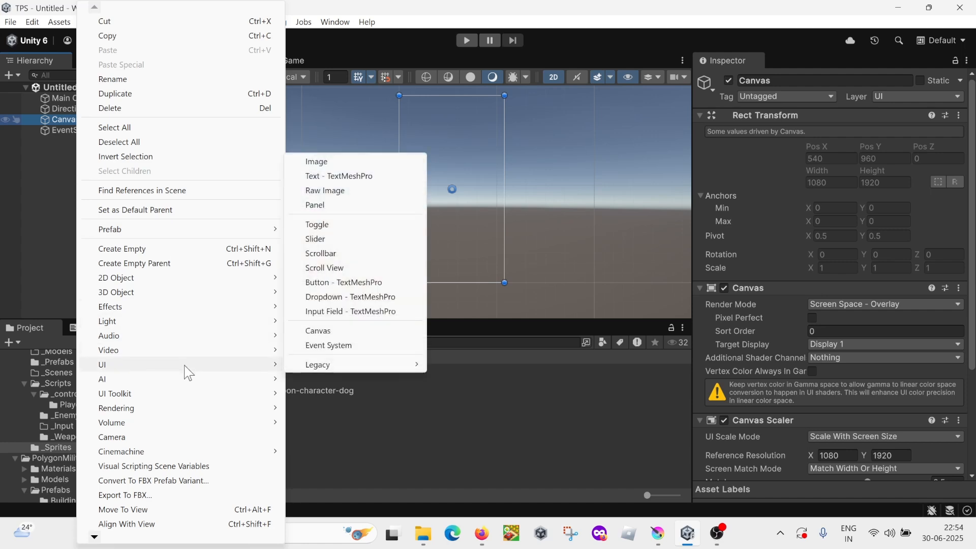
left_click(328, 206)
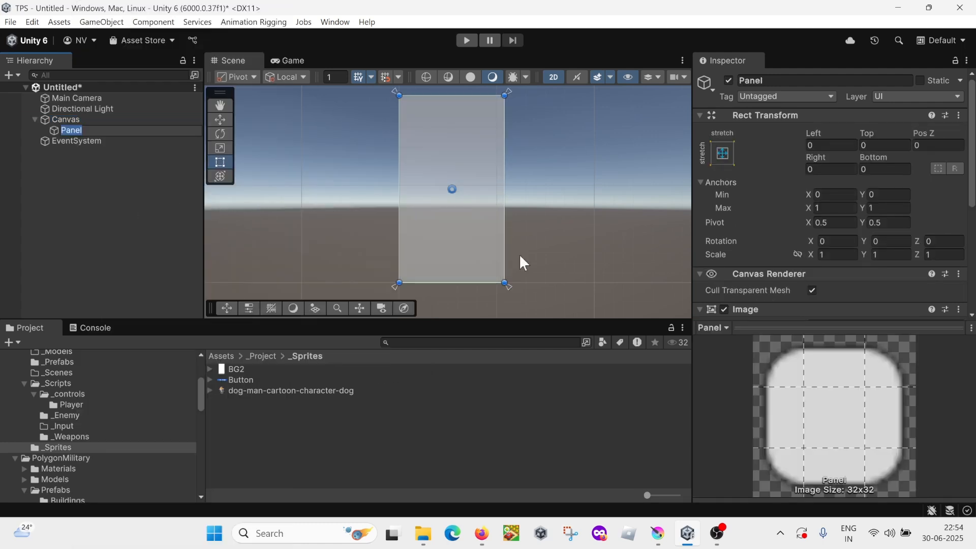
scroll(837, 237, "down", 4)
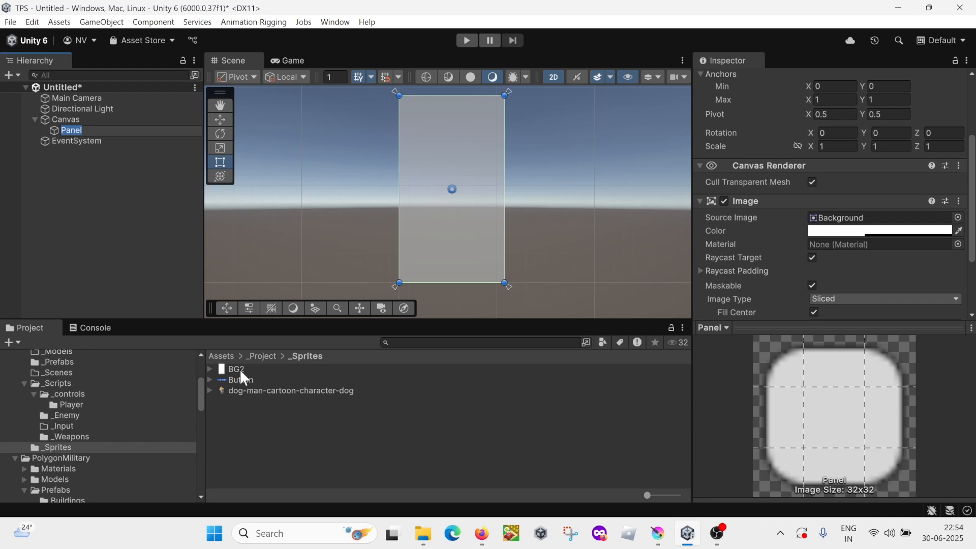
left_click_drag(235, 368, 848, 224)
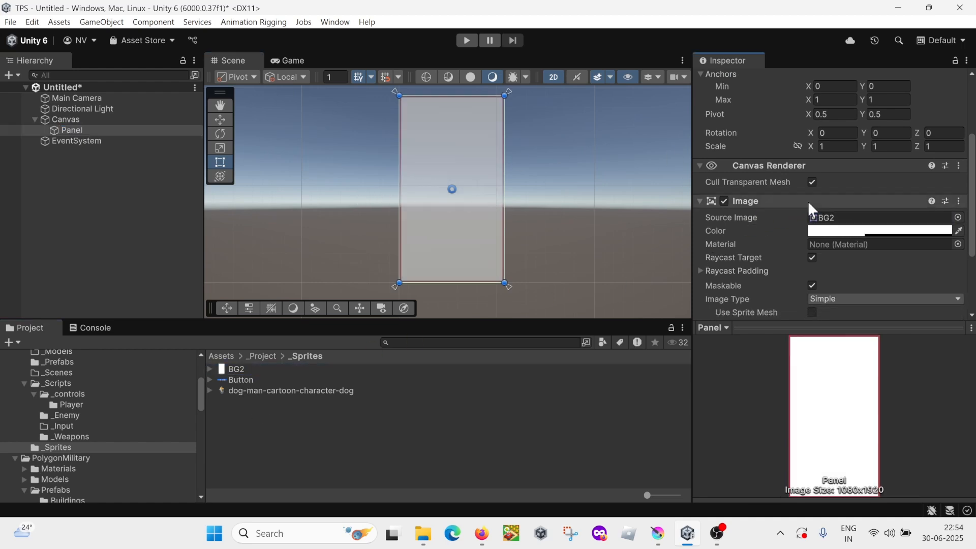
Step: Set the Panel image color's alpha to 255 and check the background in the Game view
left_click(844, 231)
left_click_drag(889, 457, 931, 455)
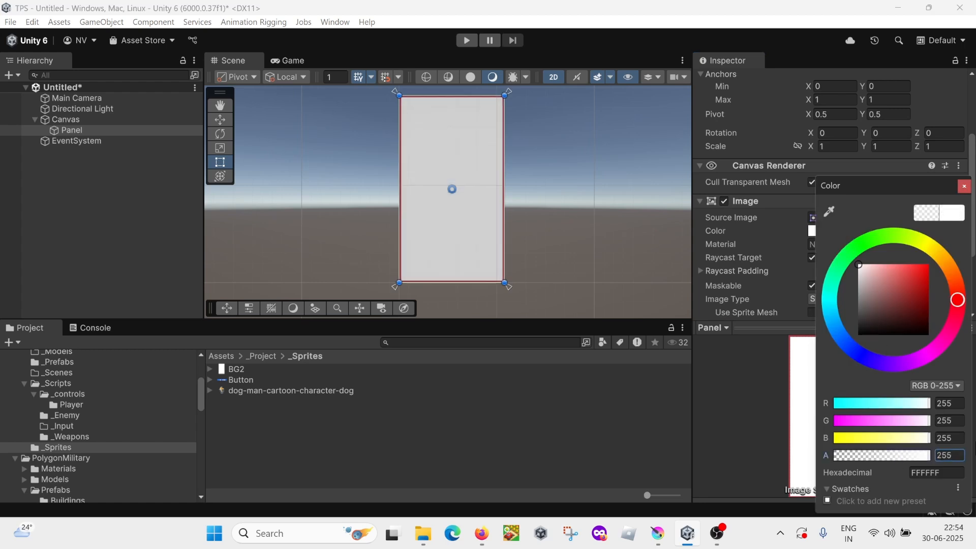
left_click(964, 186)
left_click(303, 60)
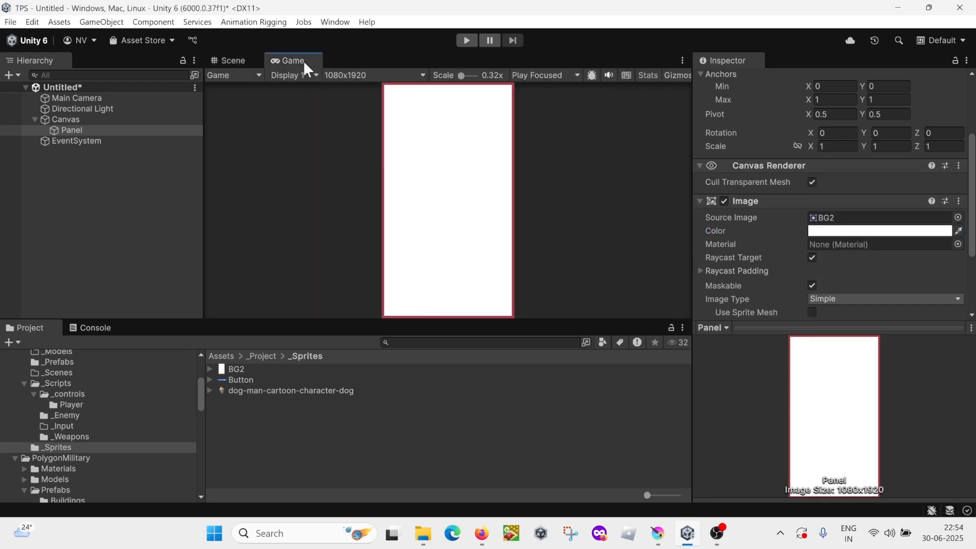
left_click(232, 60)
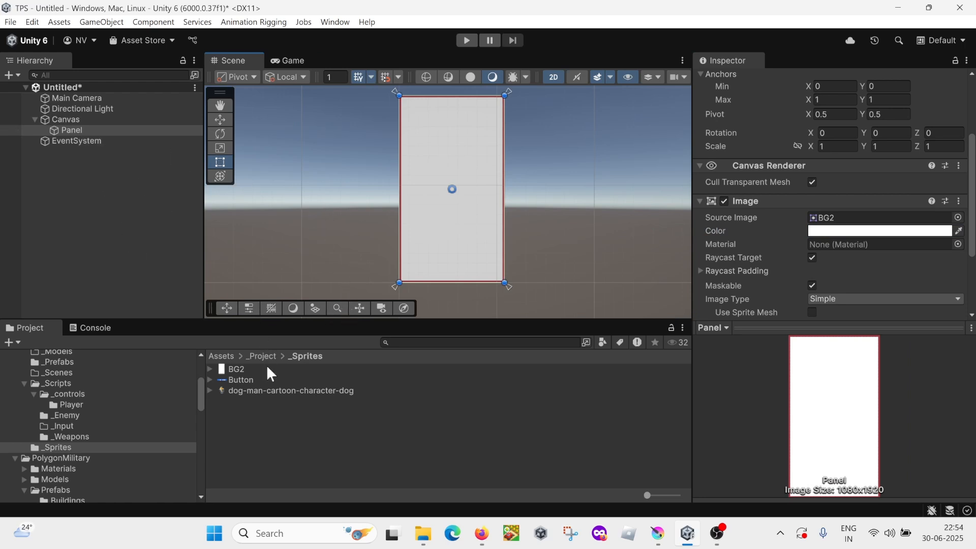
Step: Add a UI Image under the Canvas and name it Character
left_click(86, 121)
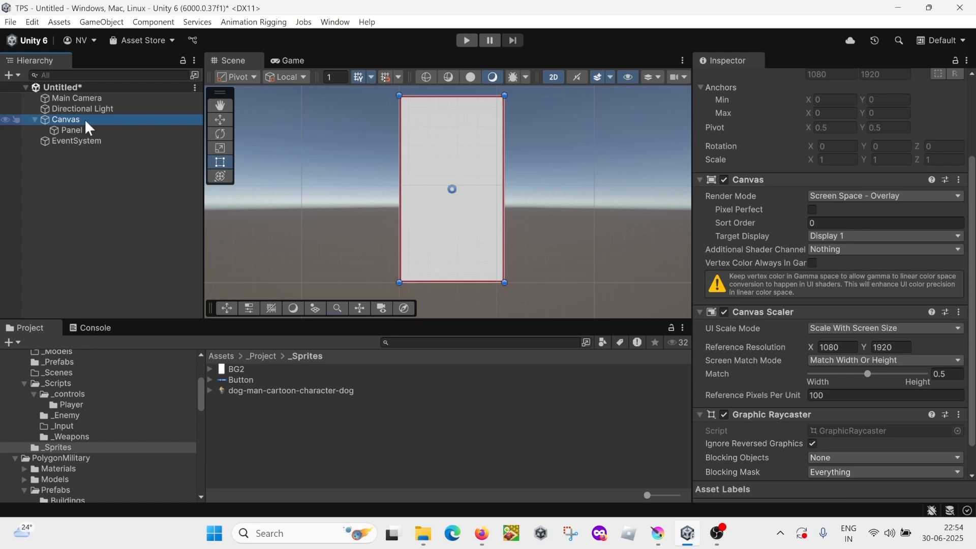
right_click(85, 122)
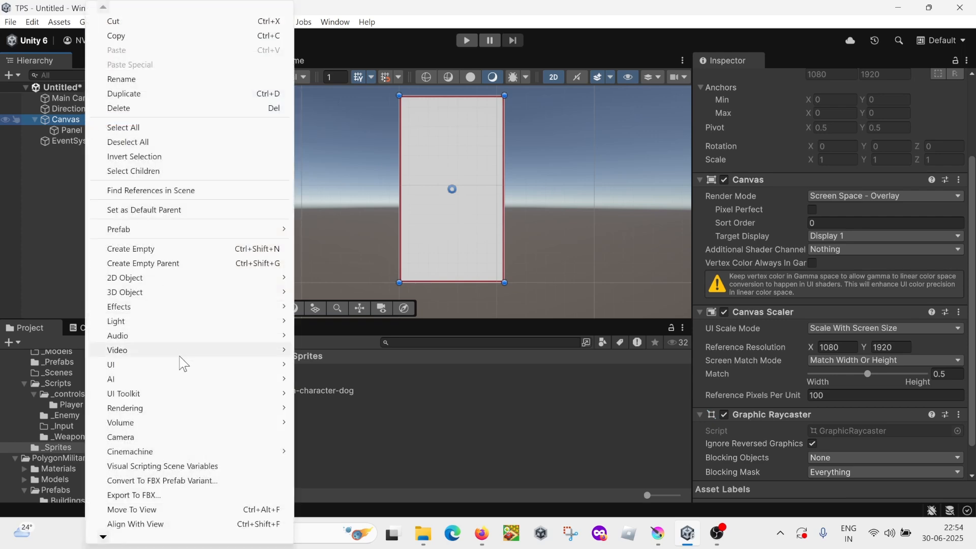
mouse_move(184, 370)
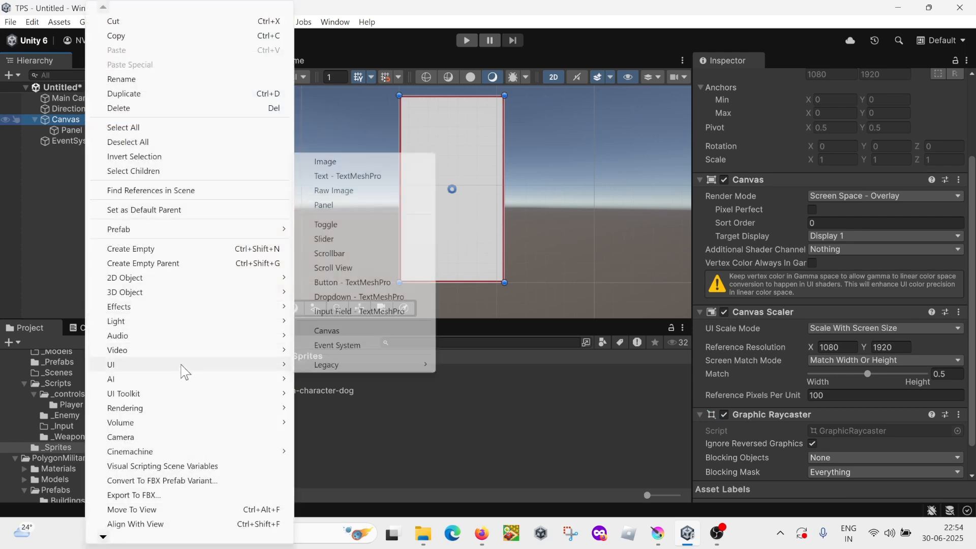
left_click(323, 162)
type("Character")
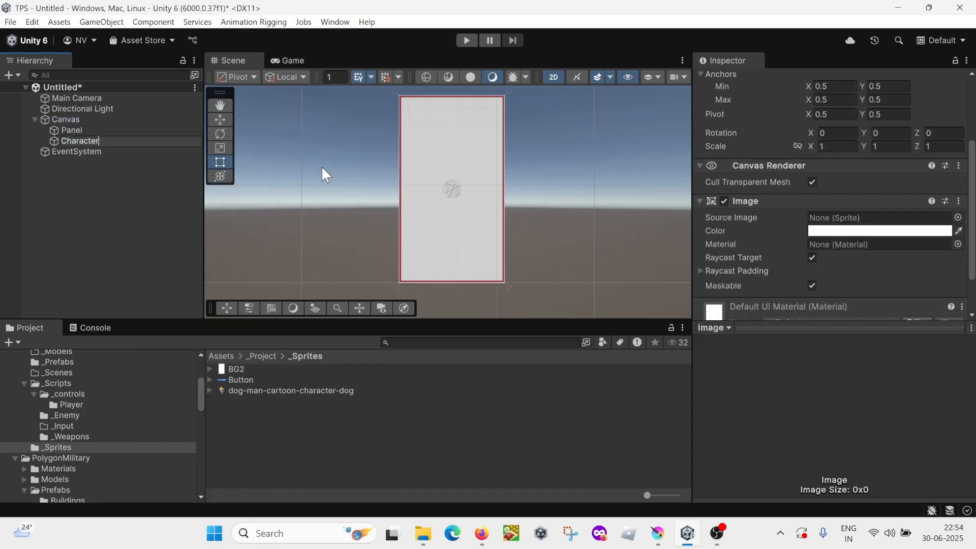
key("Return")
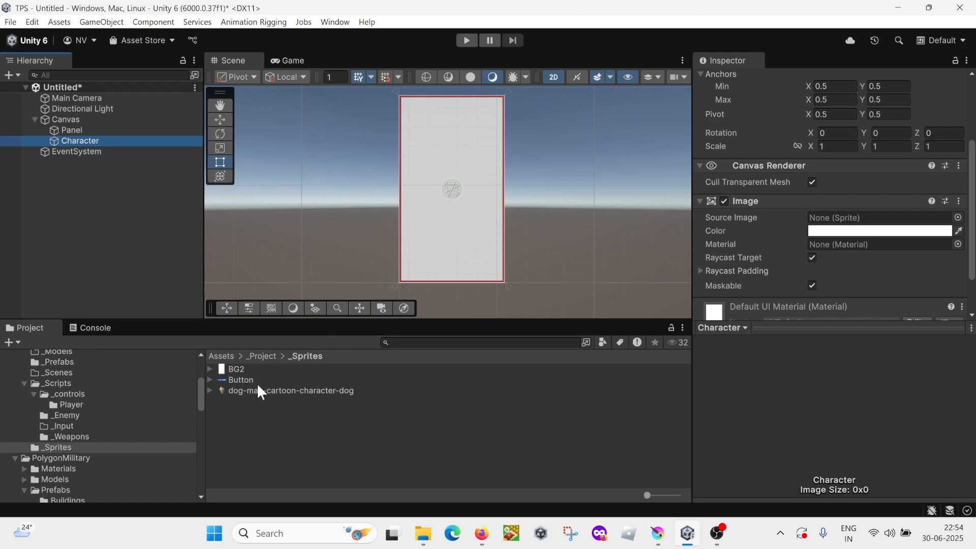
Step: Assign the dog-man-cartoon-character-dog sprite to the Character image and set it to native size
left_click_drag(261, 387, 816, 218)
scroll(815, 211, "down", 3)
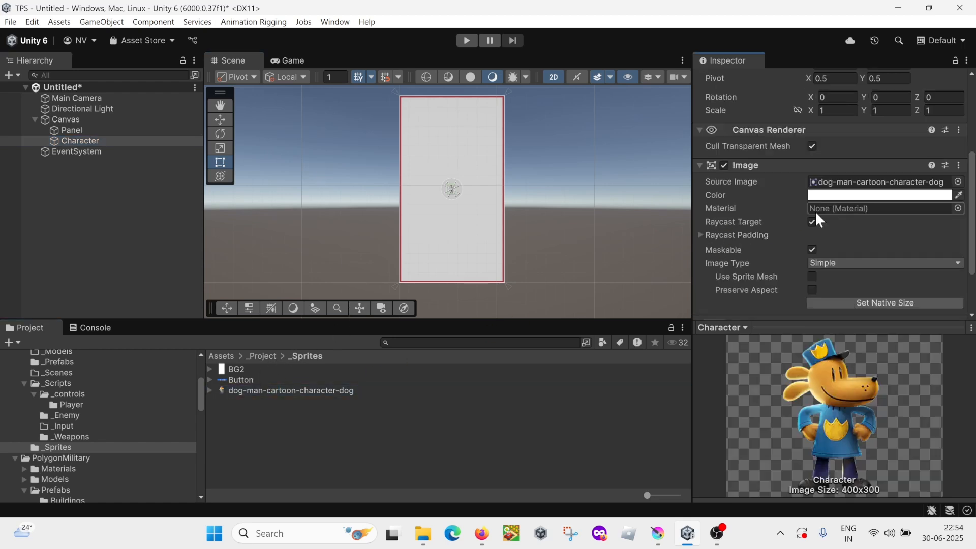
scroll(473, 218, "up", 2)
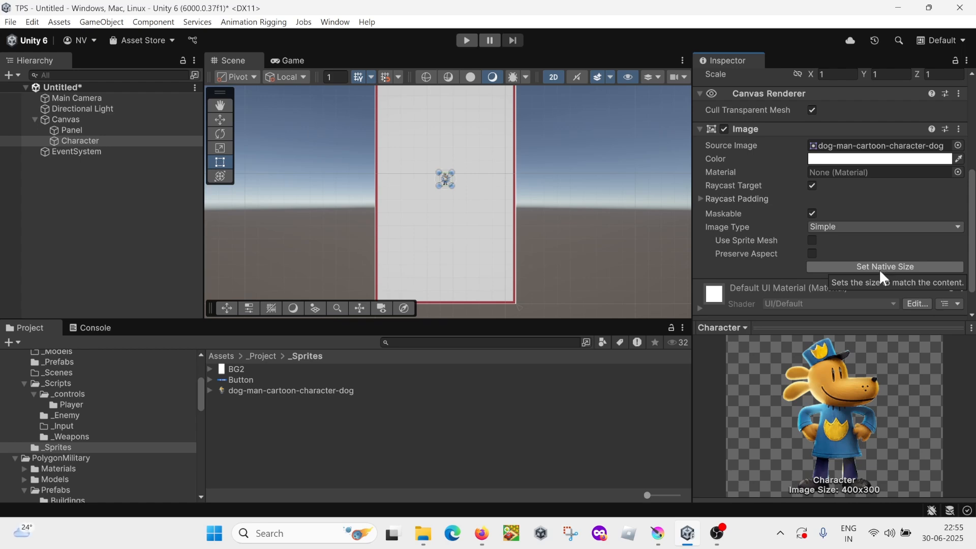
left_click(879, 265)
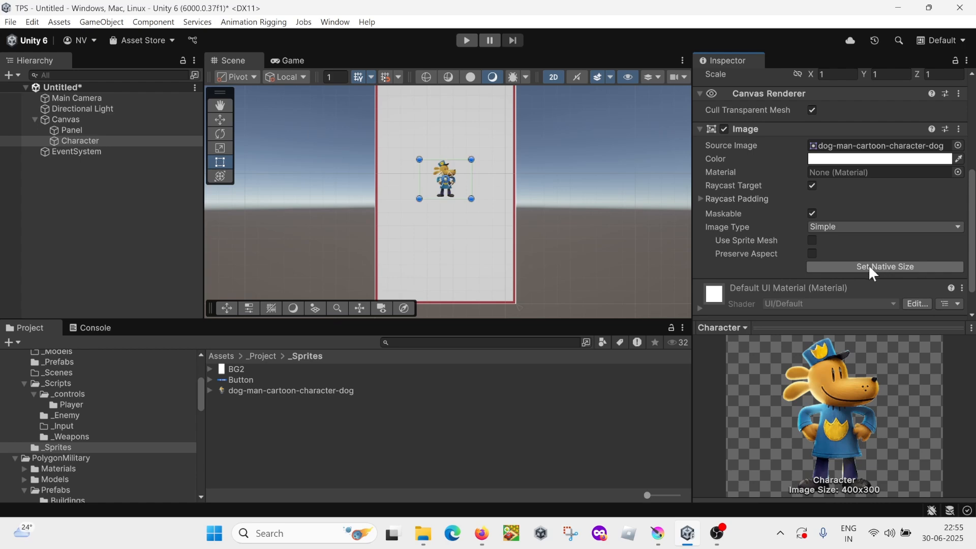
Step: Move the Character straight down into the lower part of the canvas and compare its placement with the mockup in Krita
scroll(623, 249, "down", 1)
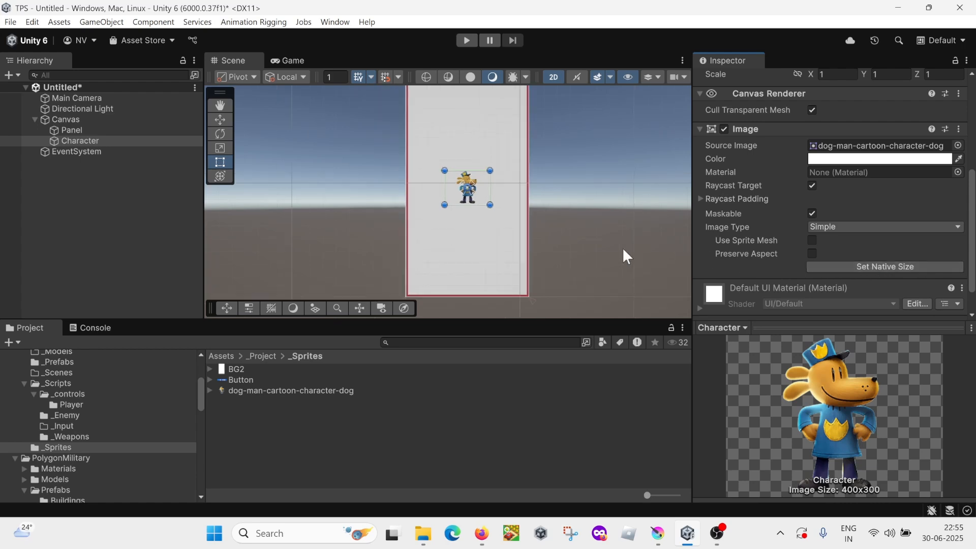
middle_click_drag(611, 236, 621, 255)
left_click(230, 116)
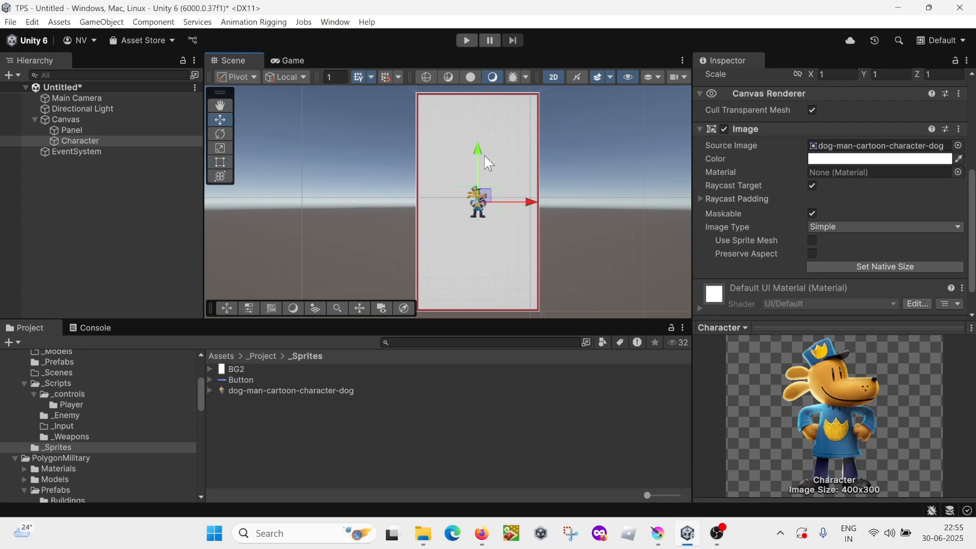
left_click_drag(480, 148, 485, 197)
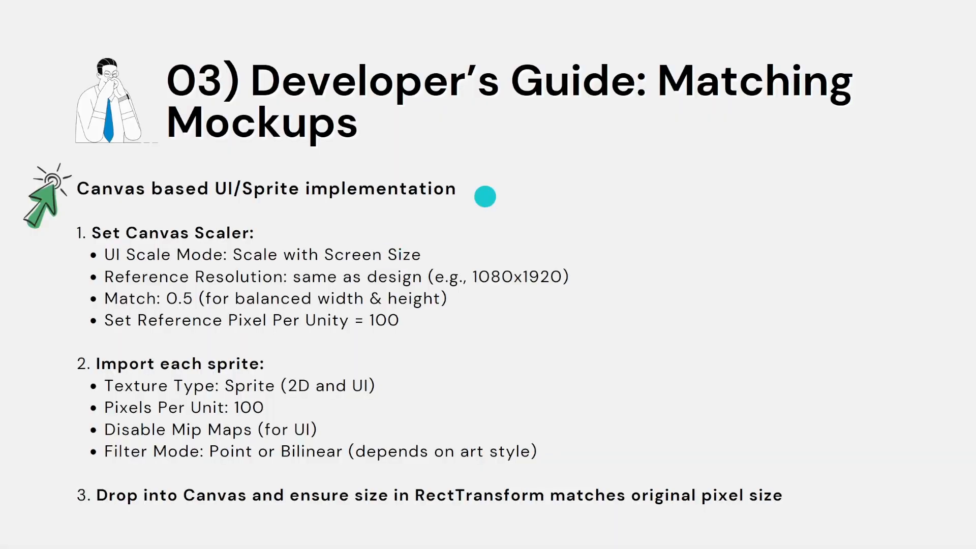
key("alt+Tab")
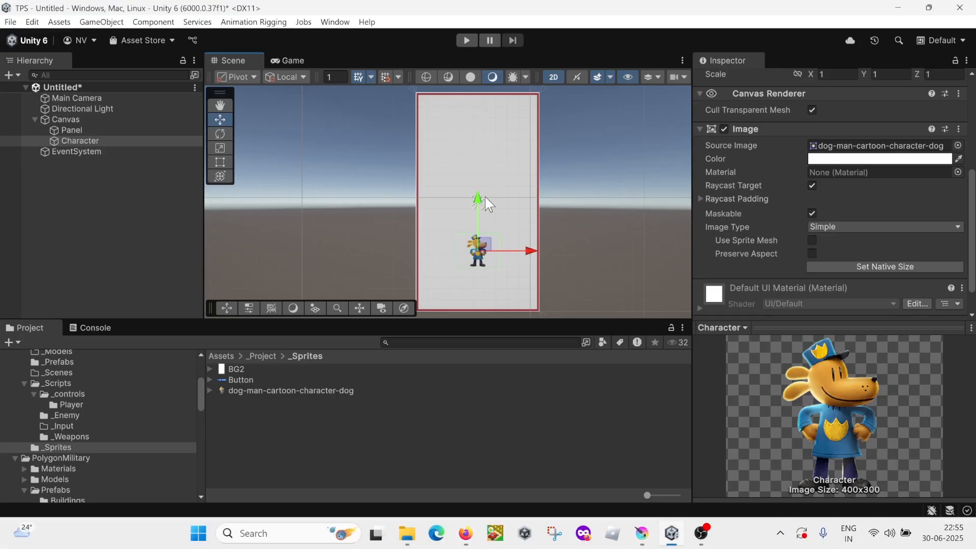
key("alt+Tab")
key("alt+Tab")
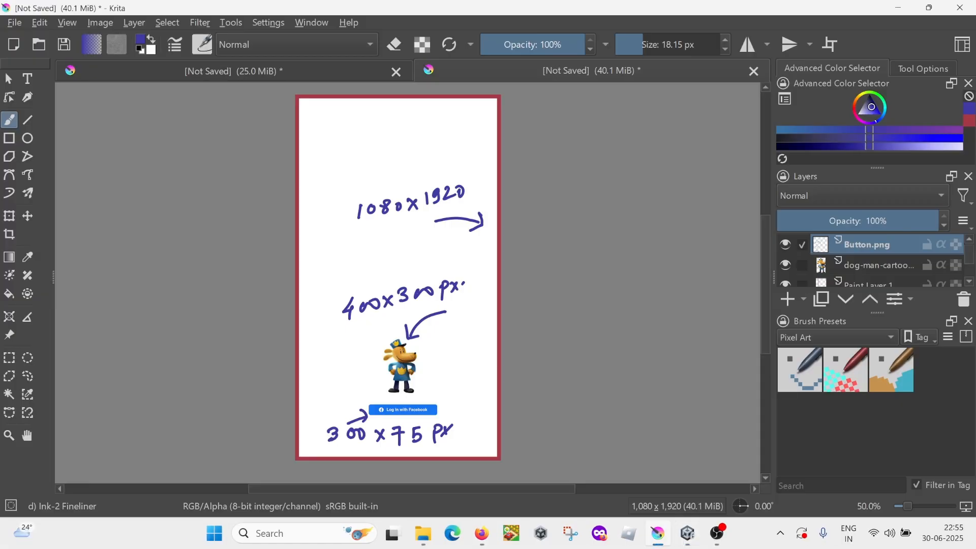
key("alt+Tab")
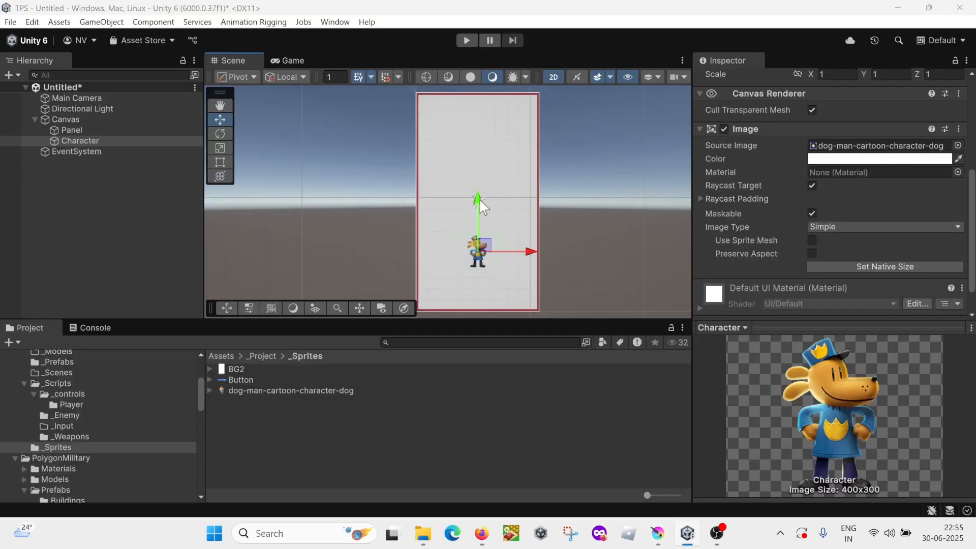
key("alt+Tab")
key("alt+Tab")
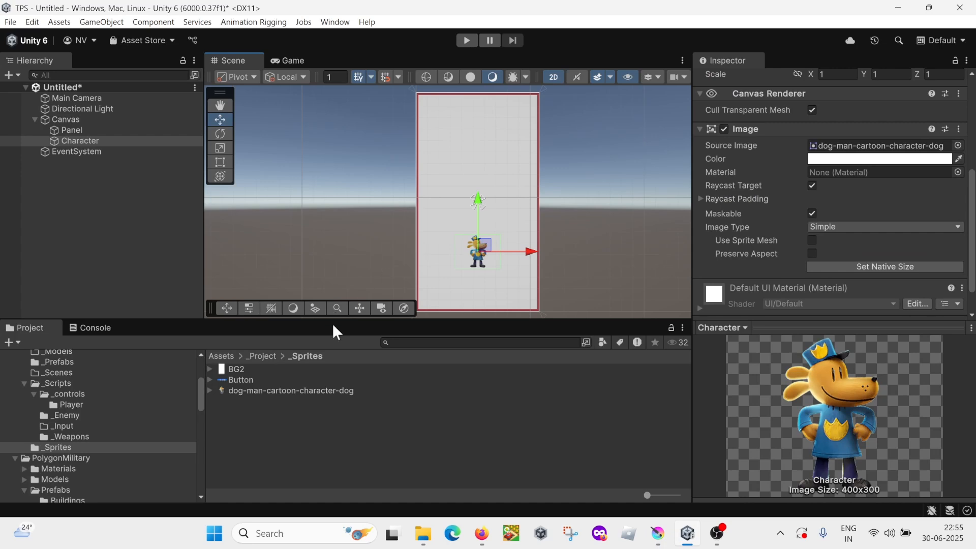
Step: Make the Character a child of the Panel in the hierarchy
left_click(82, 120)
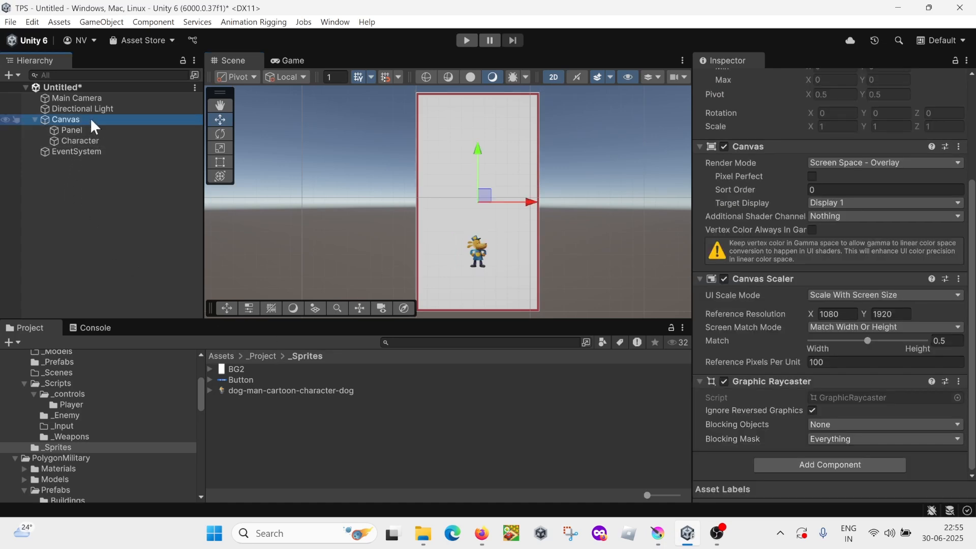
left_click(83, 129)
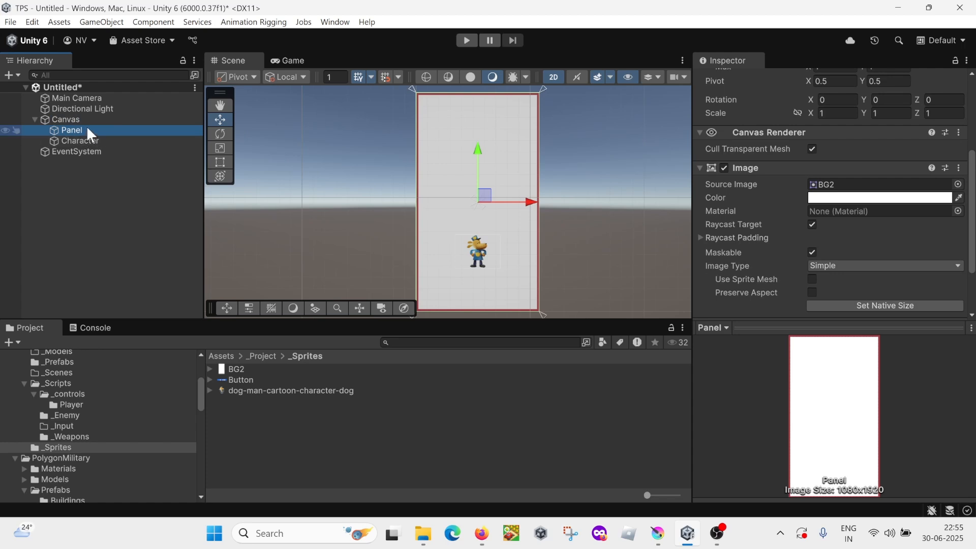
left_click_drag(93, 138, 100, 132)
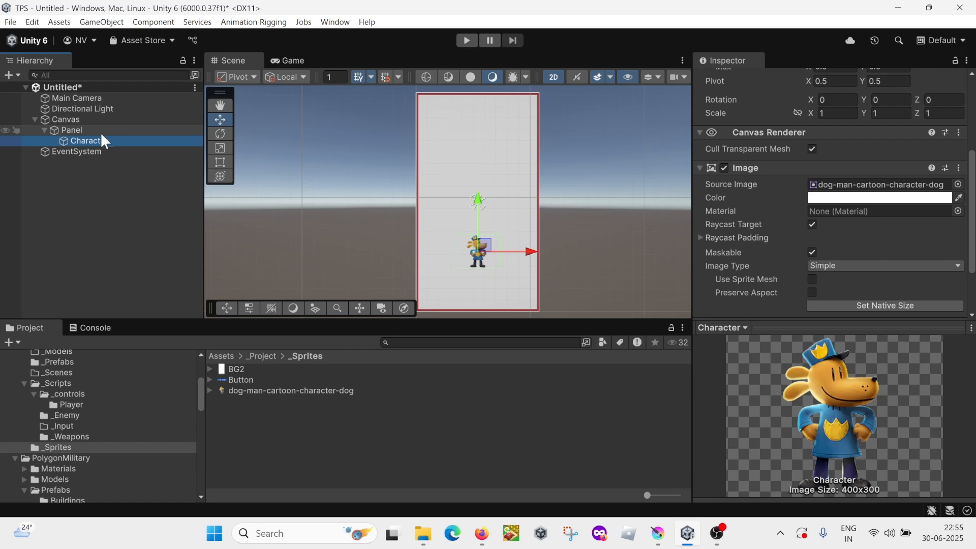
Step: Add a UI Image under the Panel and name it Button
left_click(87, 130)
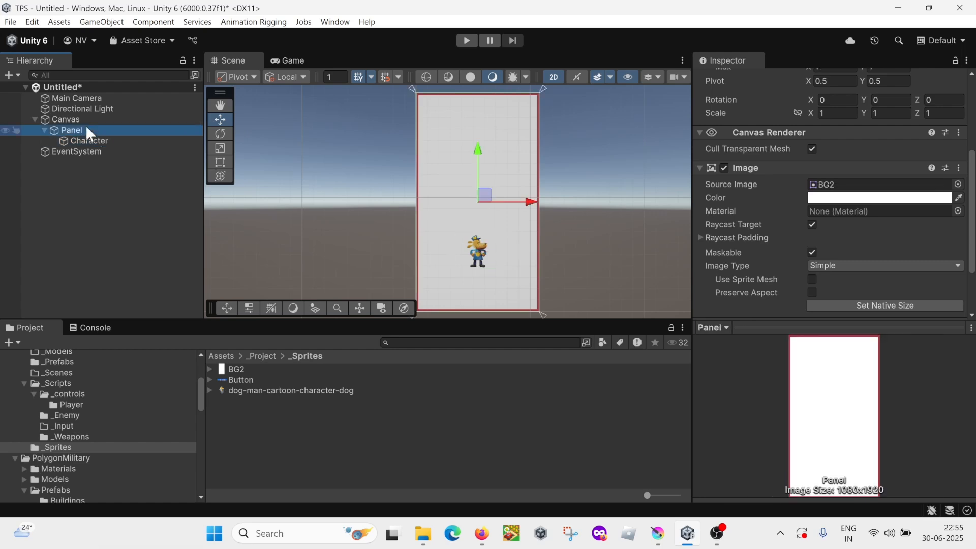
right_click(87, 129)
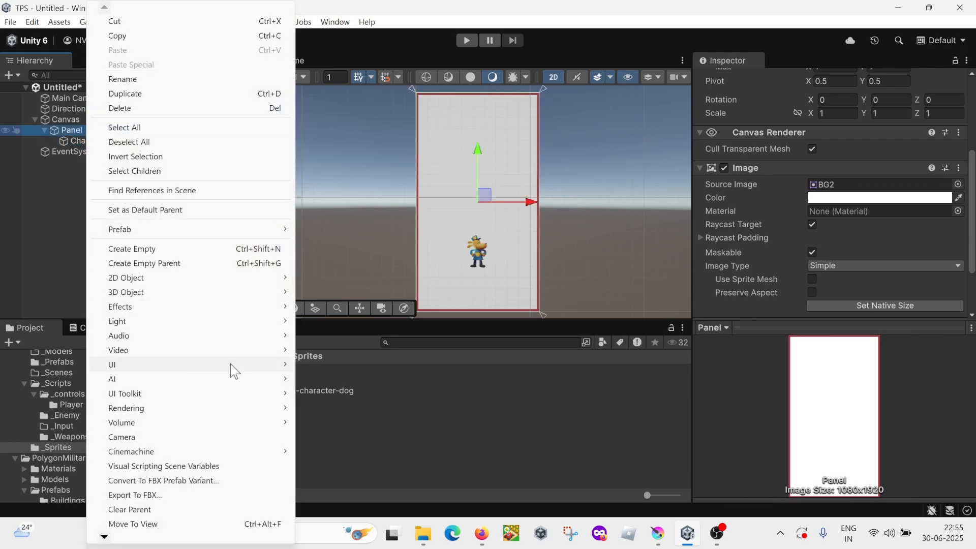
mouse_move(230, 364)
left_click(345, 163)
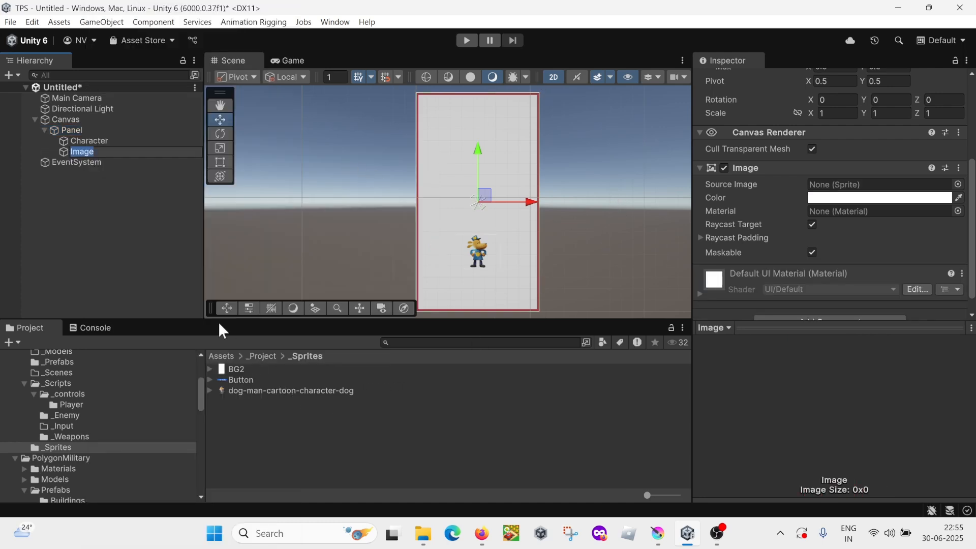
key("BackSpace")
type("we")
key("BackSpace")
key("BackSpace")
type("Button")
key("Return")
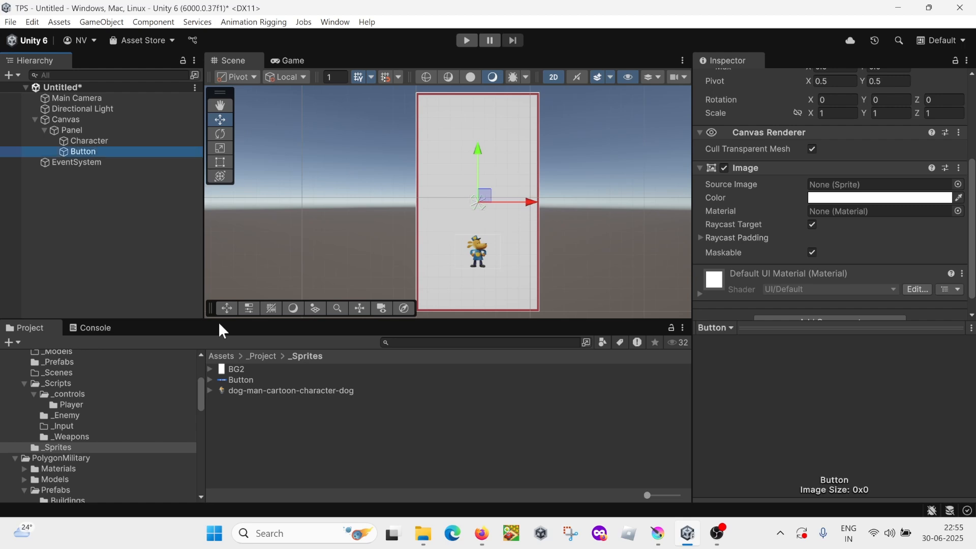
Step: Assign the Button sprite to the Button image and set it to native size
left_click_drag(245, 379, 848, 194)
scroll(874, 255, "down", 2)
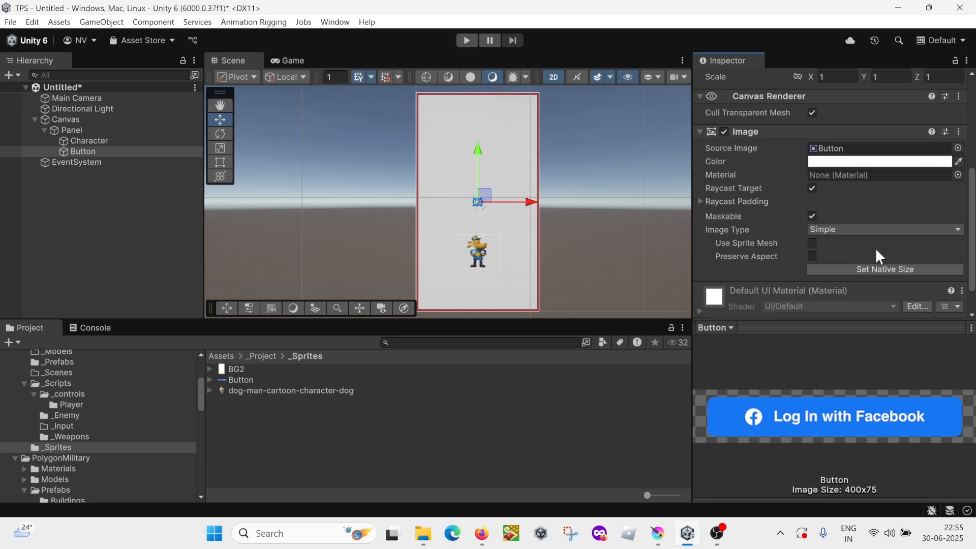
left_click(896, 268)
Step: Move the Button straight down below the Character, to a Pos Y of about -731
scroll(465, 212, "up", 2)
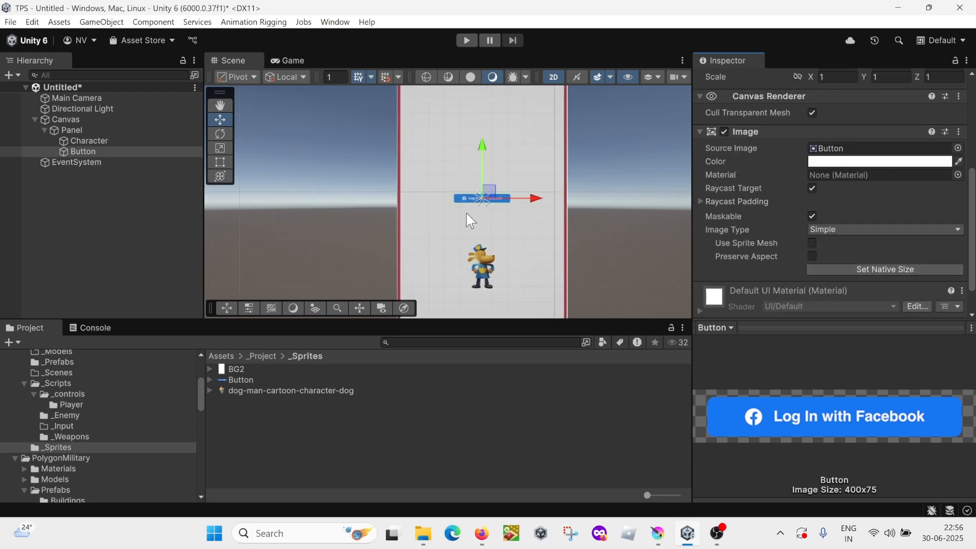
scroll(466, 212, "down", 1)
middle_click_drag(480, 238, 462, 187)
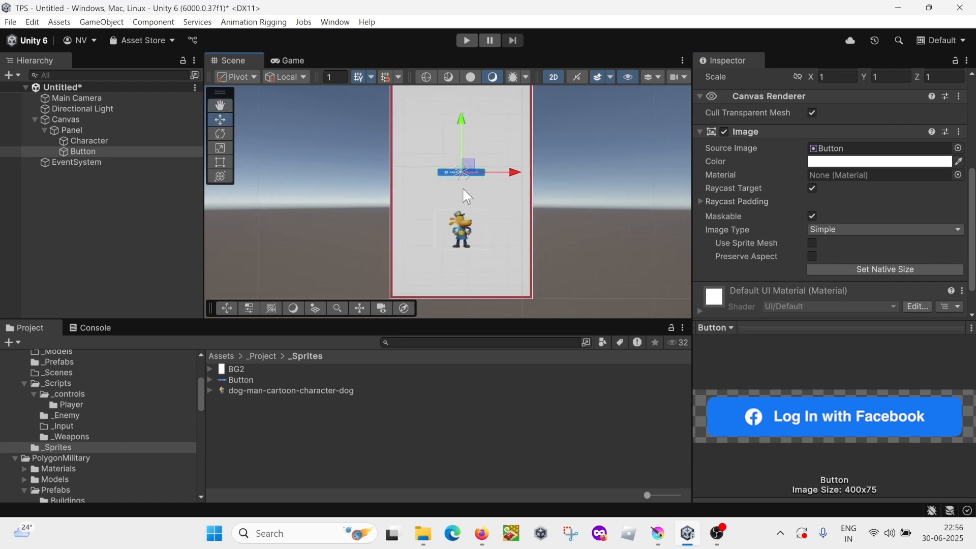
left_click_drag(462, 116, 482, 213)
Step: Anchor the Button to the Panel's bottom center and snap its position to that anchor
scroll(754, 225, "up", 5)
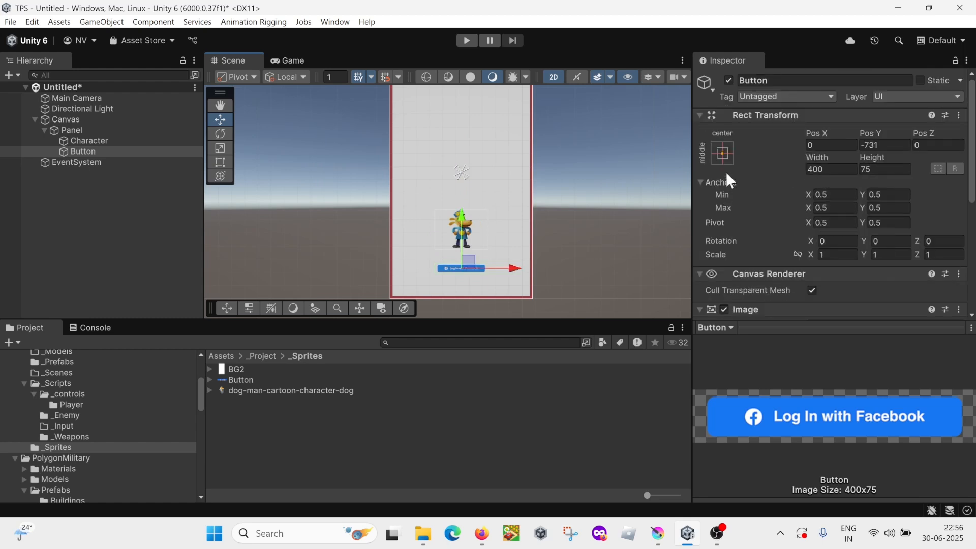
left_click(721, 152)
left_click(797, 321)
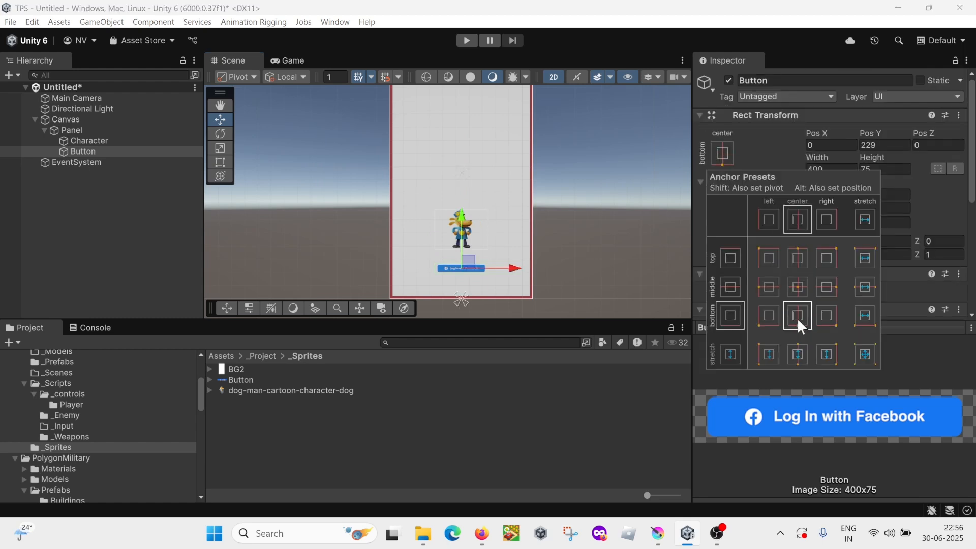
left_click(798, 320, "alt")
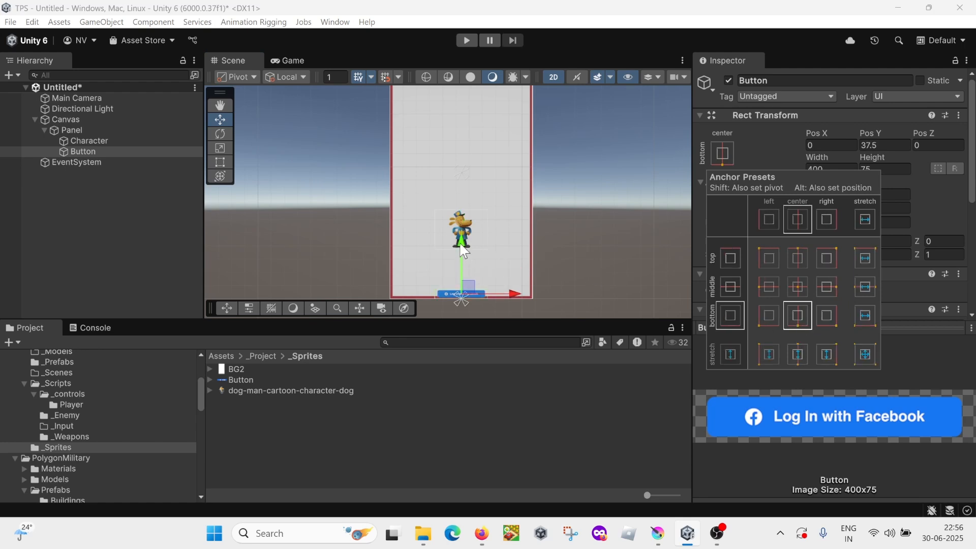
Step: Move the Button straight up from the Panel's bottom edge to a Pos Y of about 269
left_click_drag(463, 249, 459, 219)
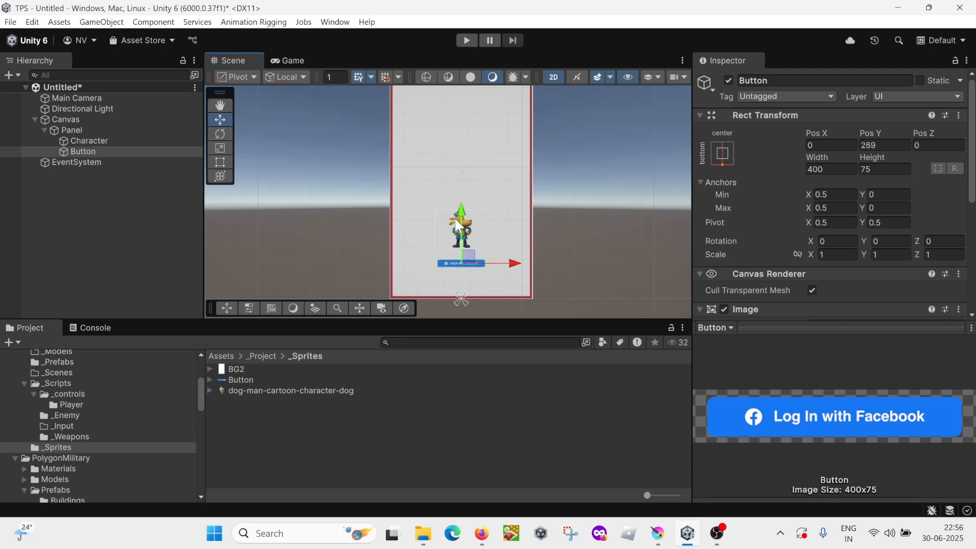
scroll(456, 214, "up", 5)
scroll(456, 215, "down", 9)
middle_click_drag(489, 218, 492, 225)
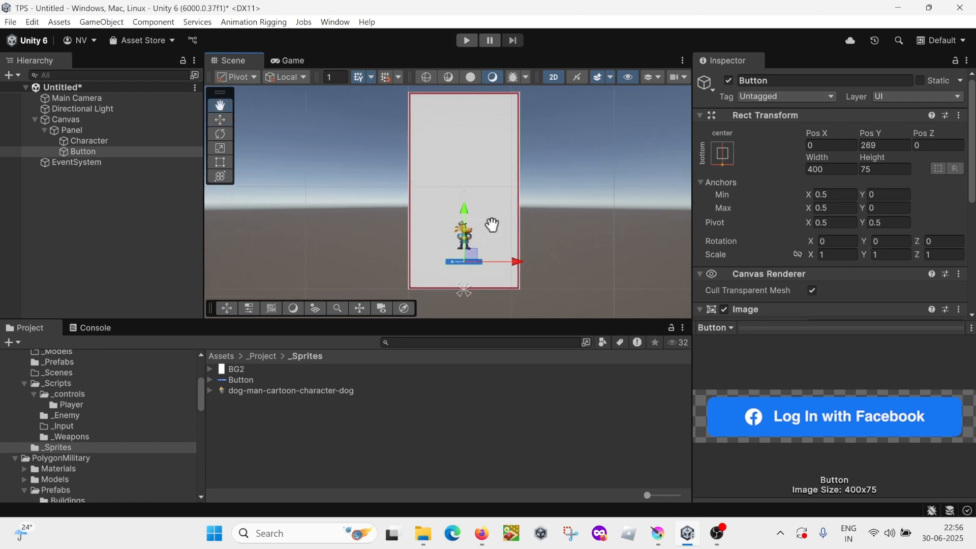
left_click(150, 250)
Step: Check the X, Y and Z scale of the Button and of the Character
left_click(126, 152)
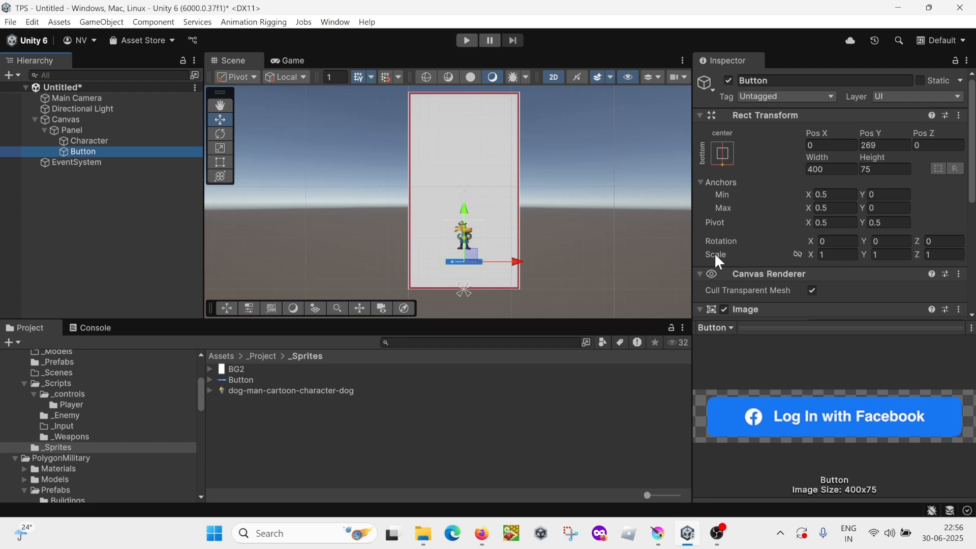
left_click(830, 254)
left_click(883, 254)
left_click(939, 255)
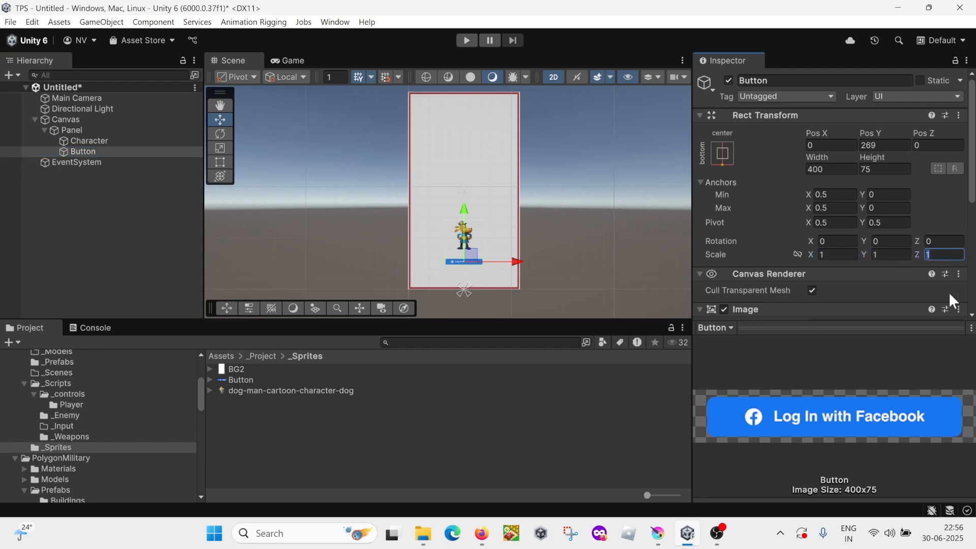
left_click(115, 141)
left_click(833, 254)
left_click(887, 254)
left_click(938, 254)
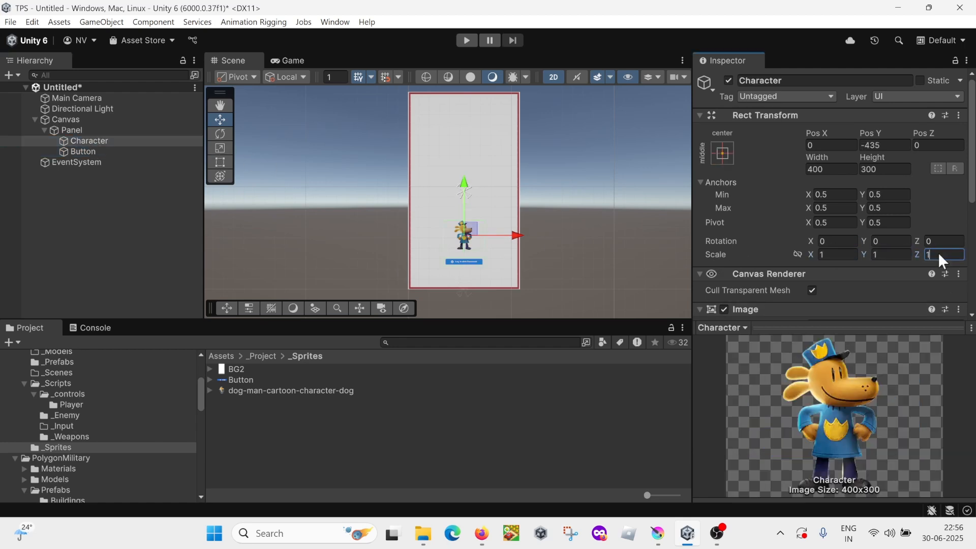
Step: Check the width and height of the Button and of the Character
left_click(79, 131)
left_click(100, 151)
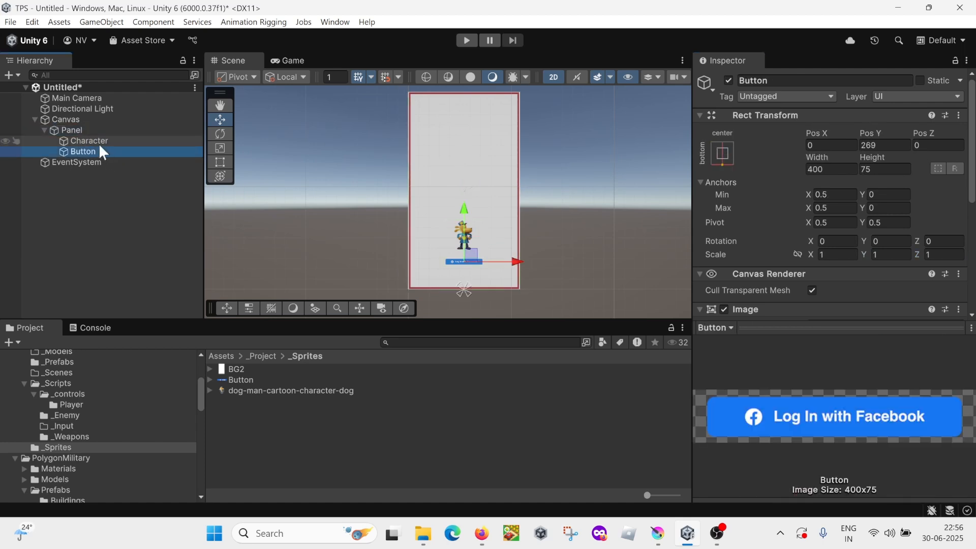
left_click(825, 171)
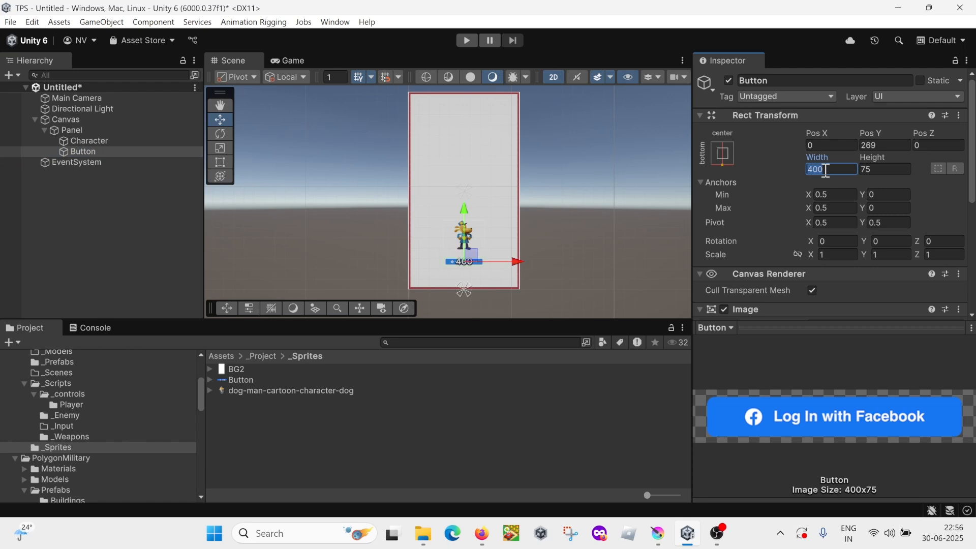
key("Tab")
left_click(87, 140)
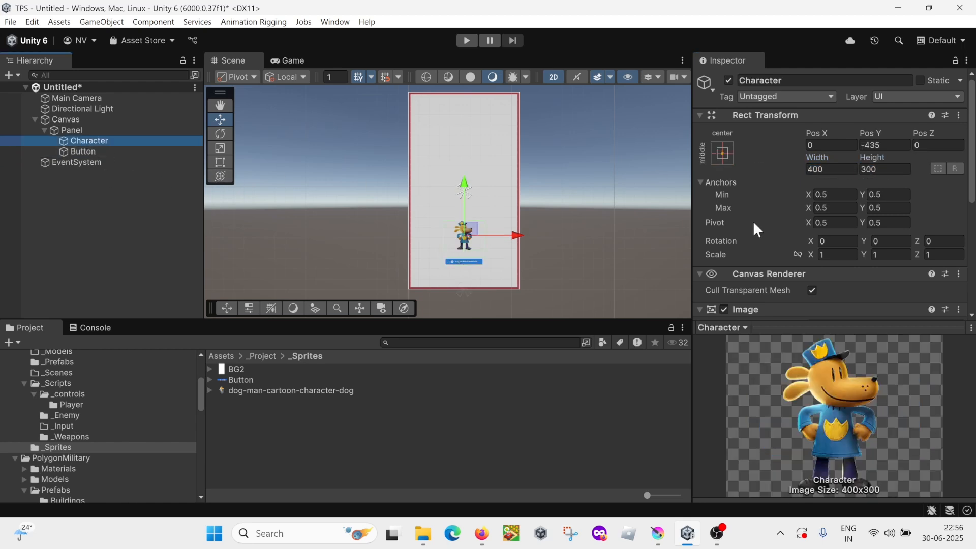
left_click(879, 169)
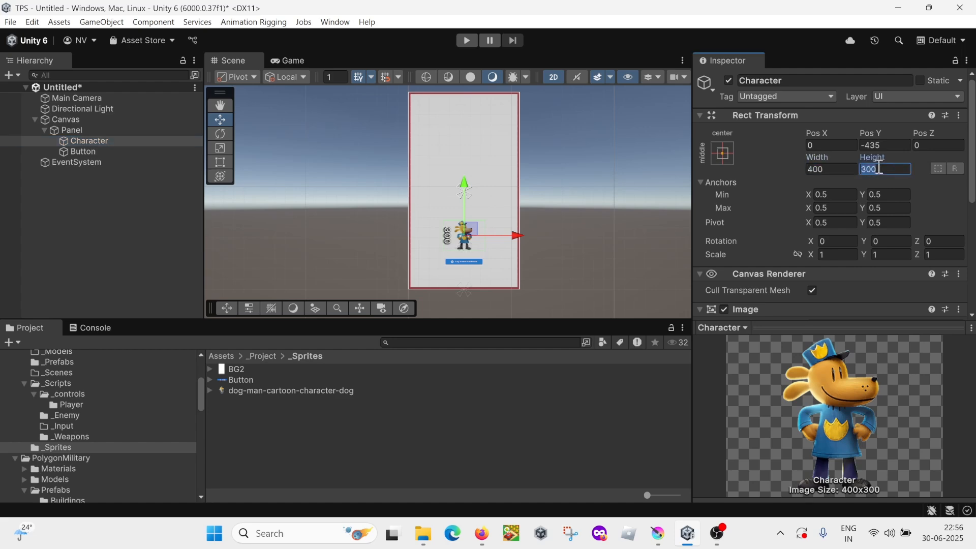
Step: Disable the Image component on the Panel
left_click(78, 130)
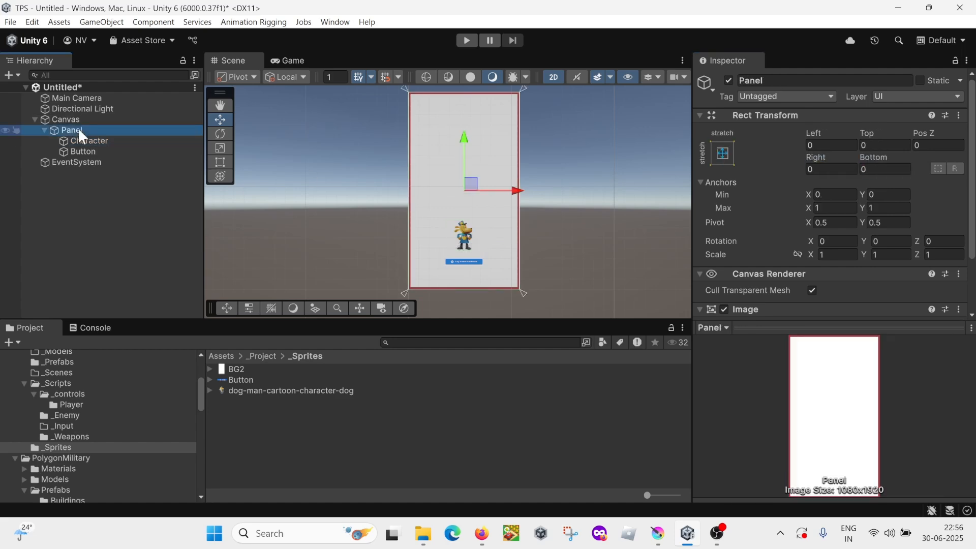
scroll(762, 212, "down", 5)
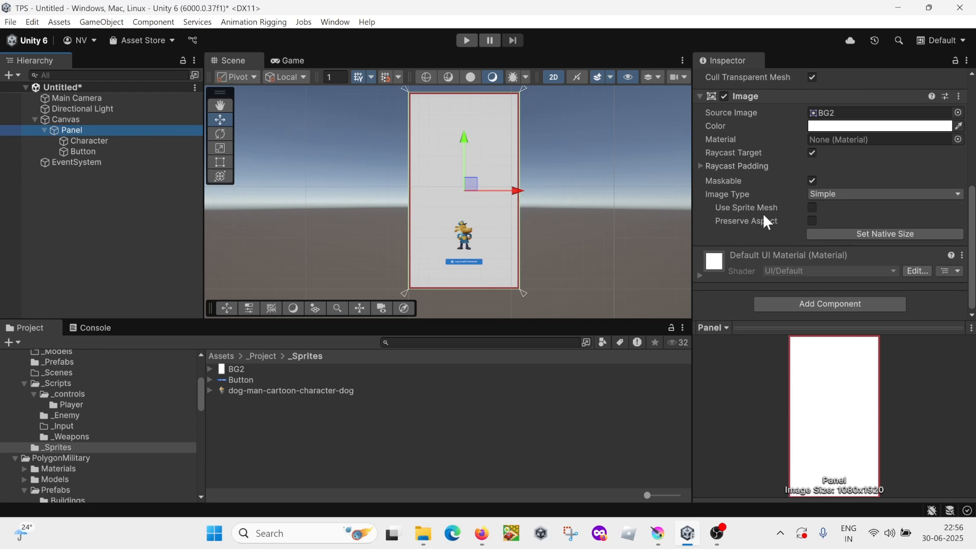
scroll(763, 216, "up", 5)
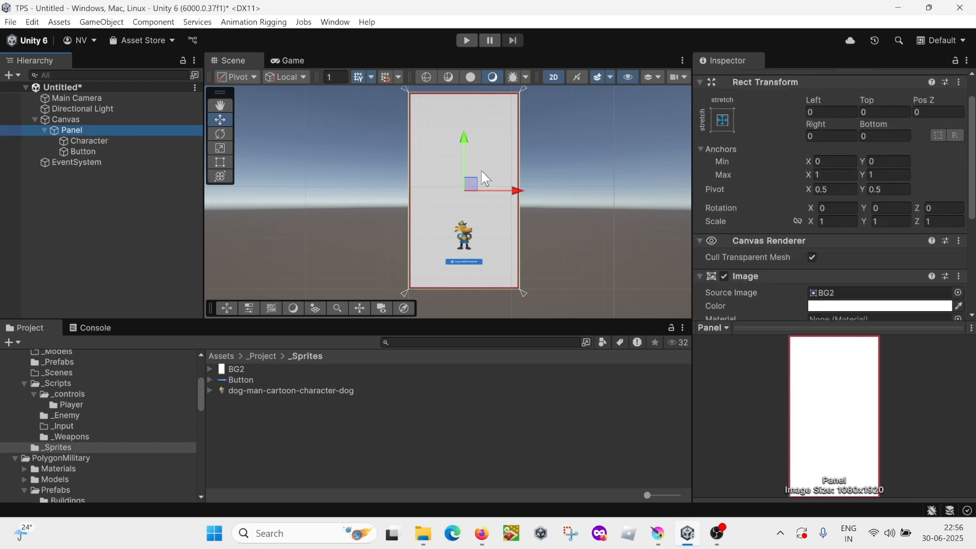
scroll(728, 162, "down", 3)
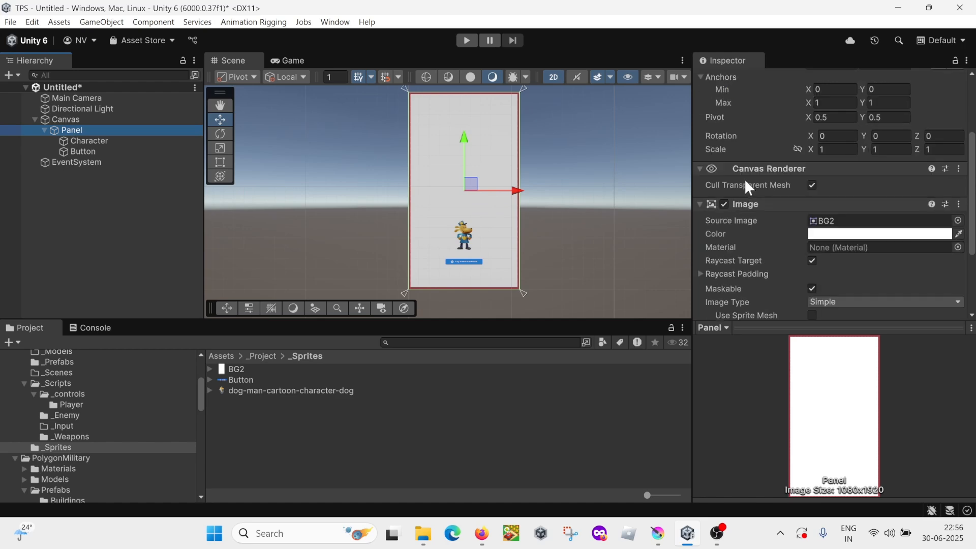
left_click(724, 203)
Step: Add a UI Image named BG under the Panel and place it above the Character in the hierarchy
left_click(88, 131)
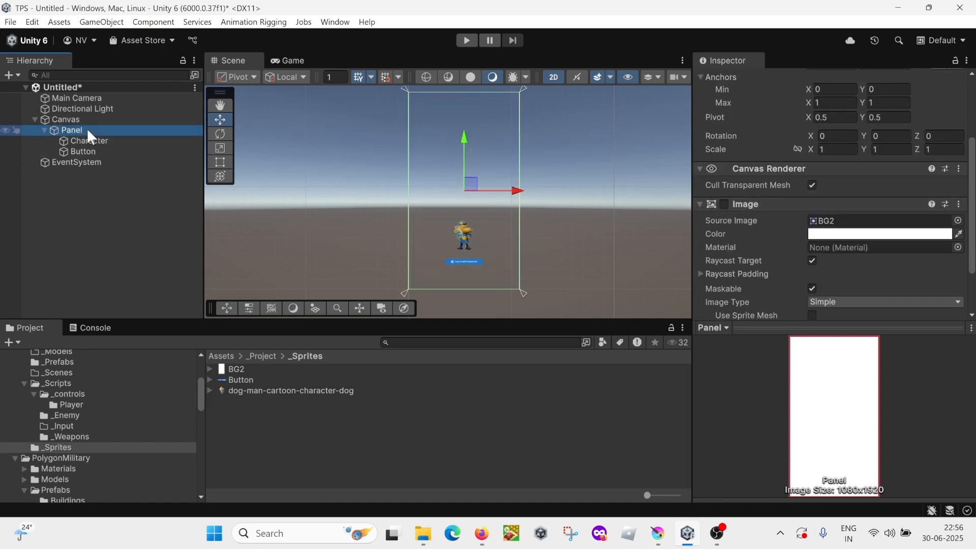
right_click(88, 132)
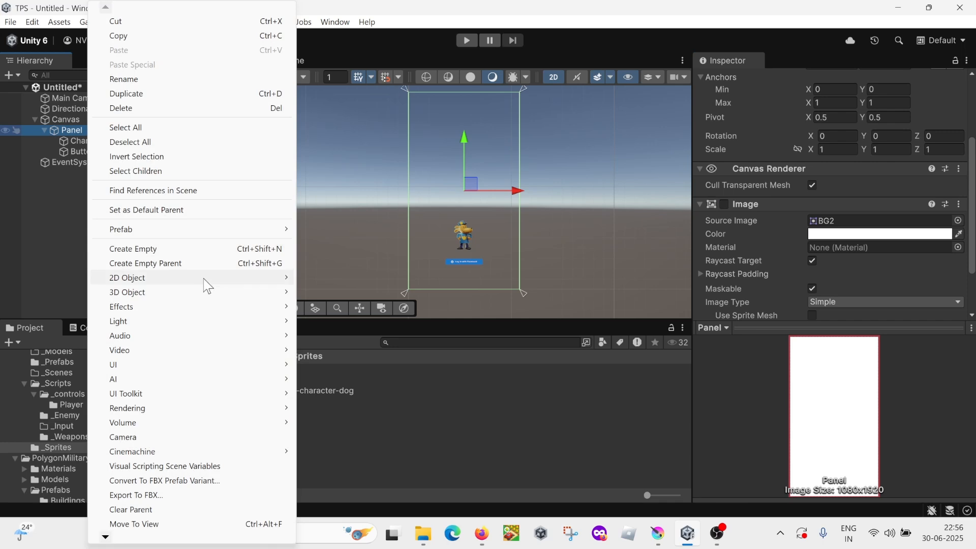
mouse_move(239, 364)
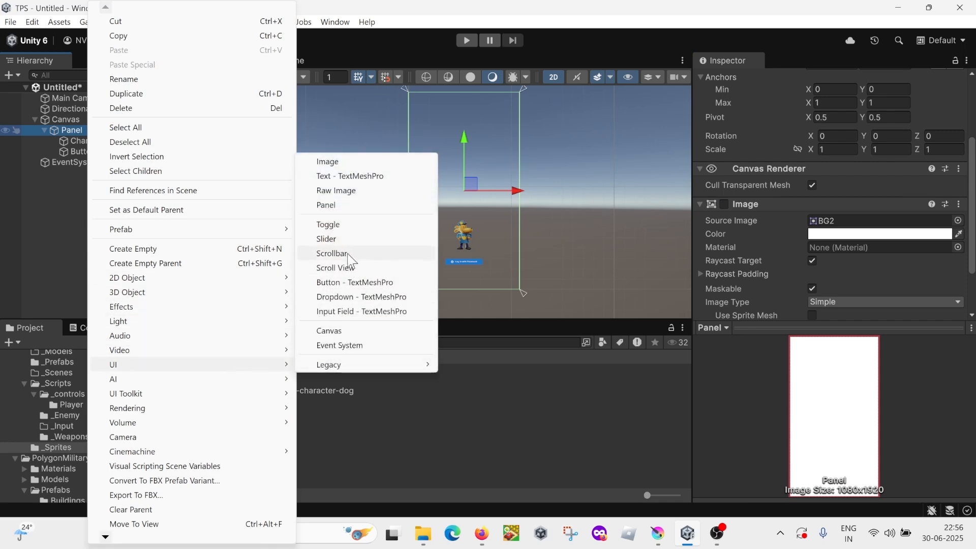
left_click(336, 161)
type("BG")
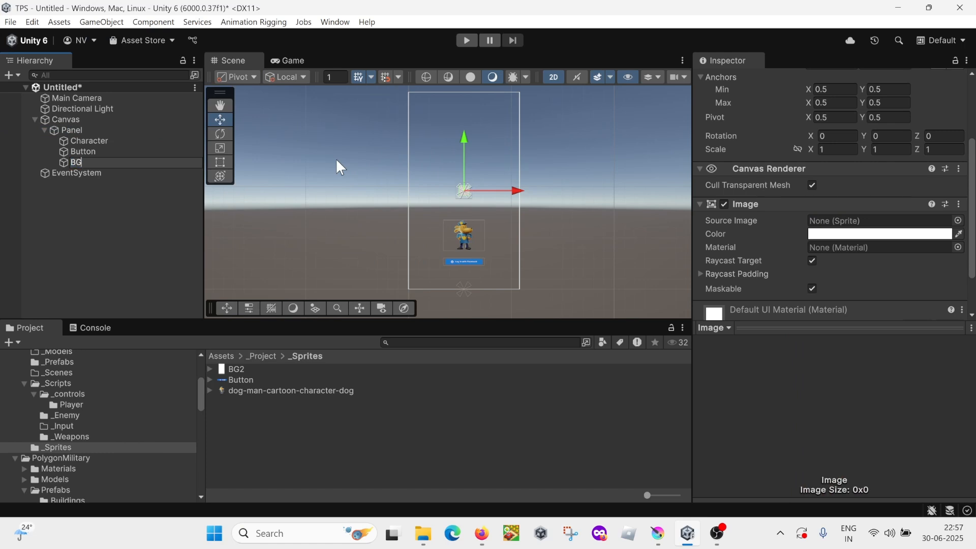
key("Return")
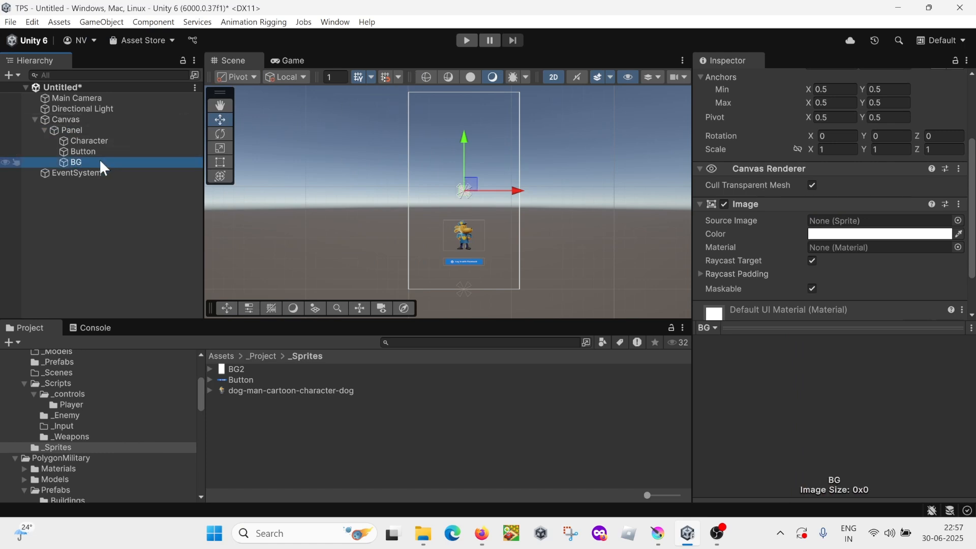
left_click_drag(99, 160, 95, 140)
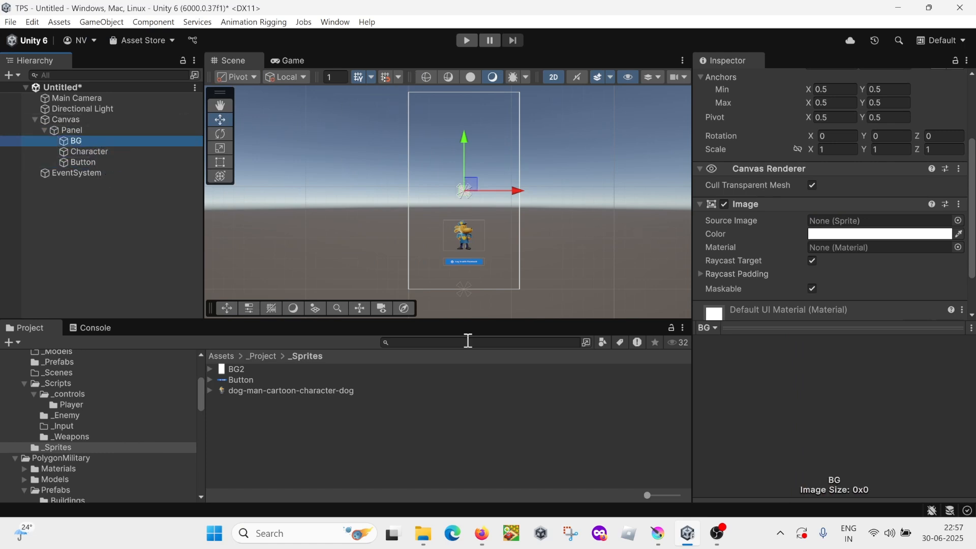
Step: Assign the BG2 sprite to the BG image and set it to native size
left_click(238, 369)
left_click_drag(238, 367, 822, 222)
scroll(822, 222, "down", 6)
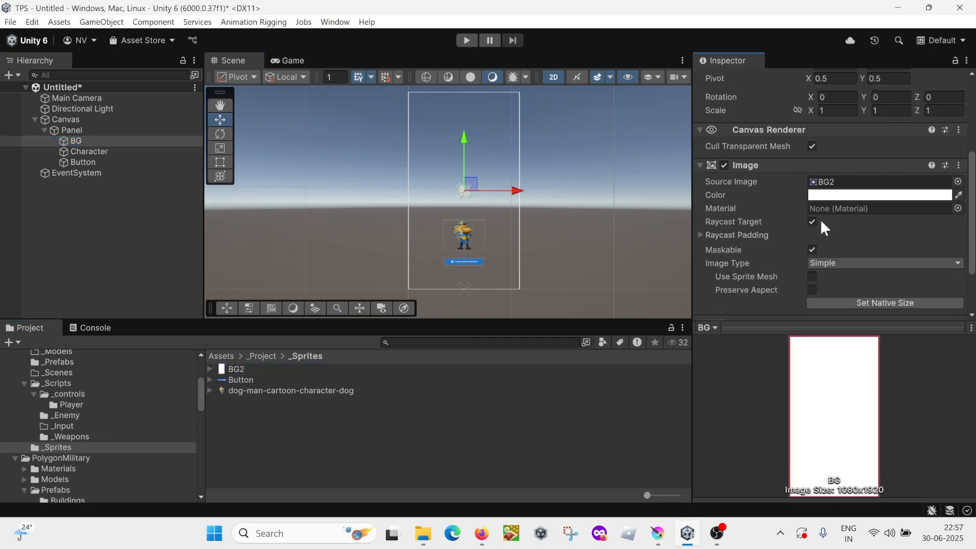
left_click(882, 267)
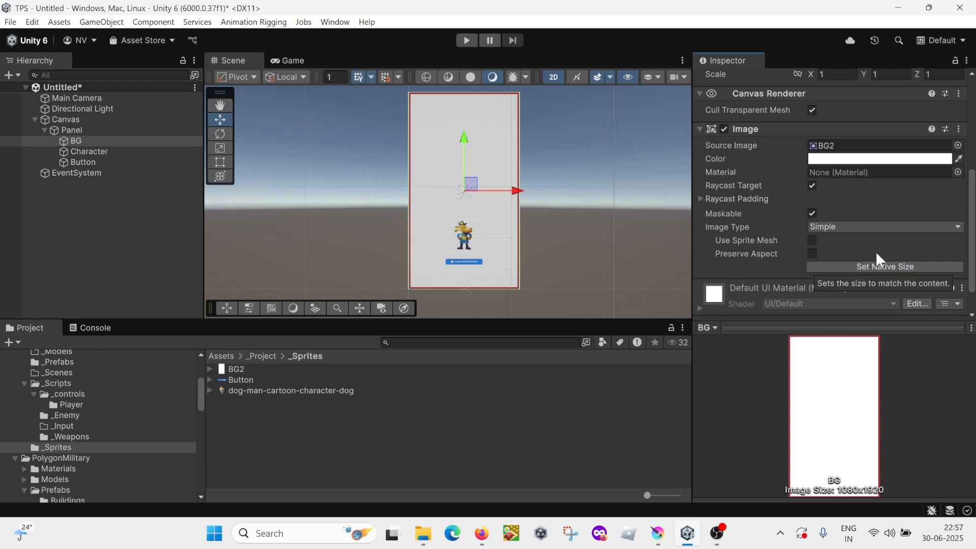
Step: Check the width and height of the BG image
scroll(874, 249, "up", 6)
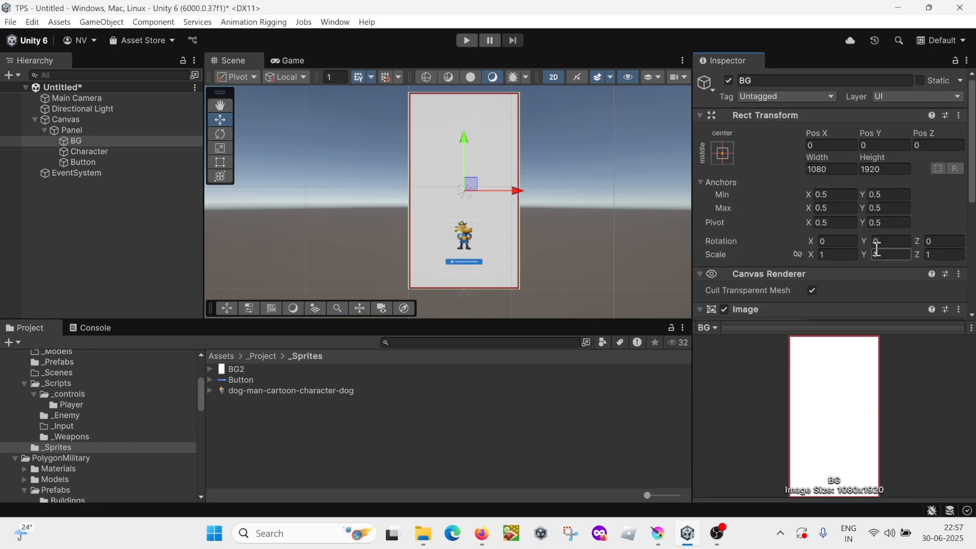
left_click(830, 168)
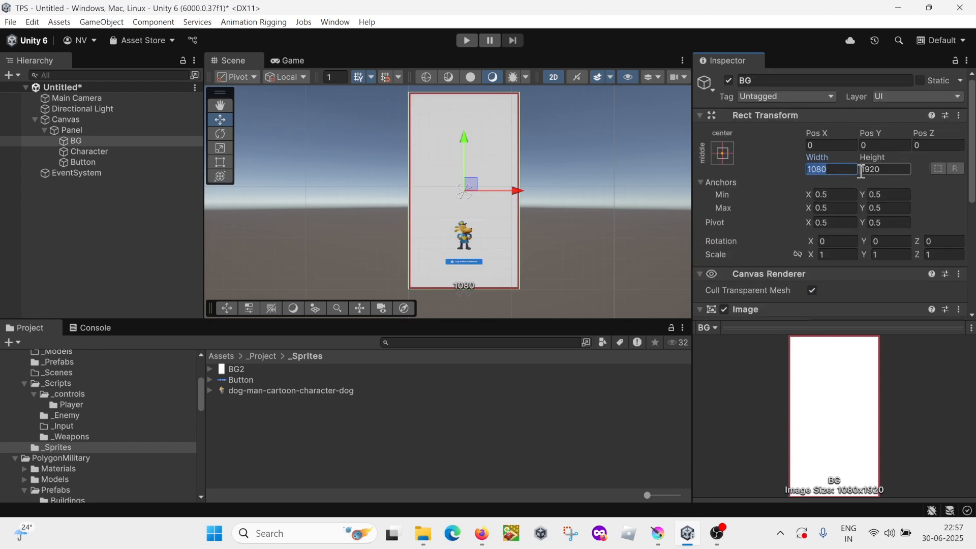
left_click(894, 169)
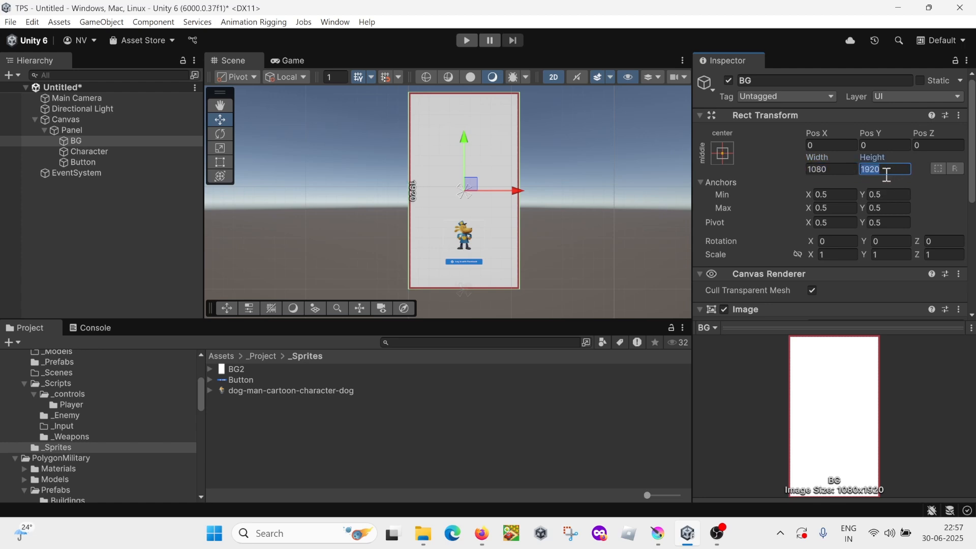
left_click(91, 221)
Step: Preview the finished layout in the Game view and compare it with the mockup in Krita
scroll(300, 219, "down", 1)
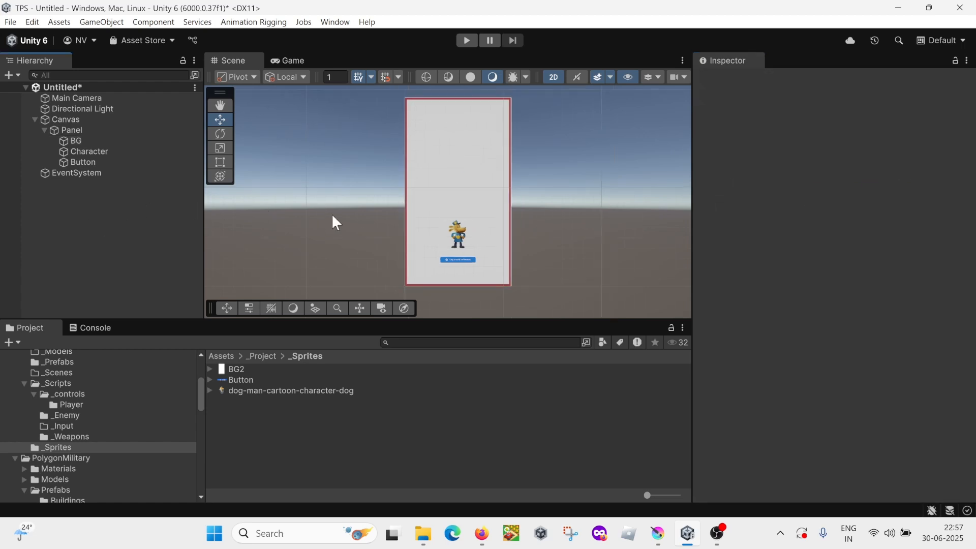
left_click(293, 63)
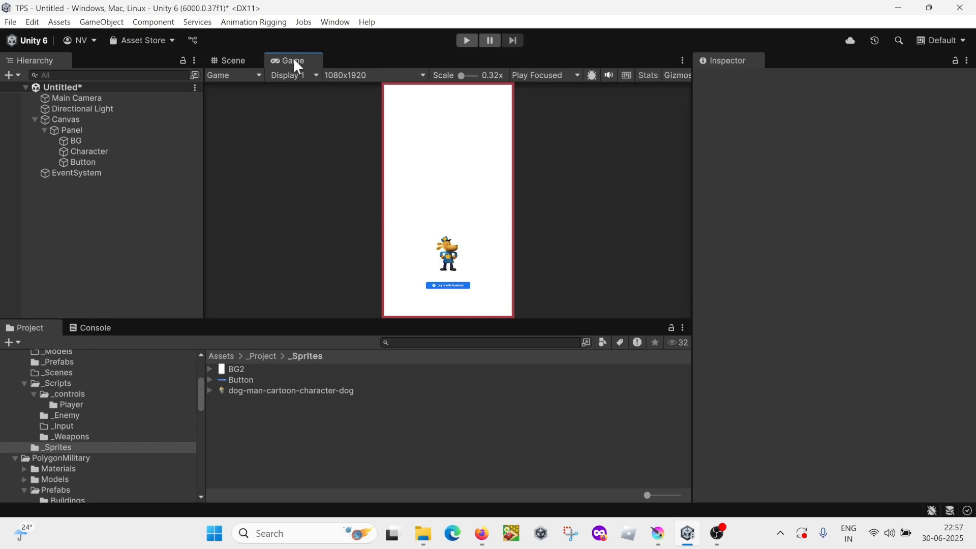
key("alt+Tab")
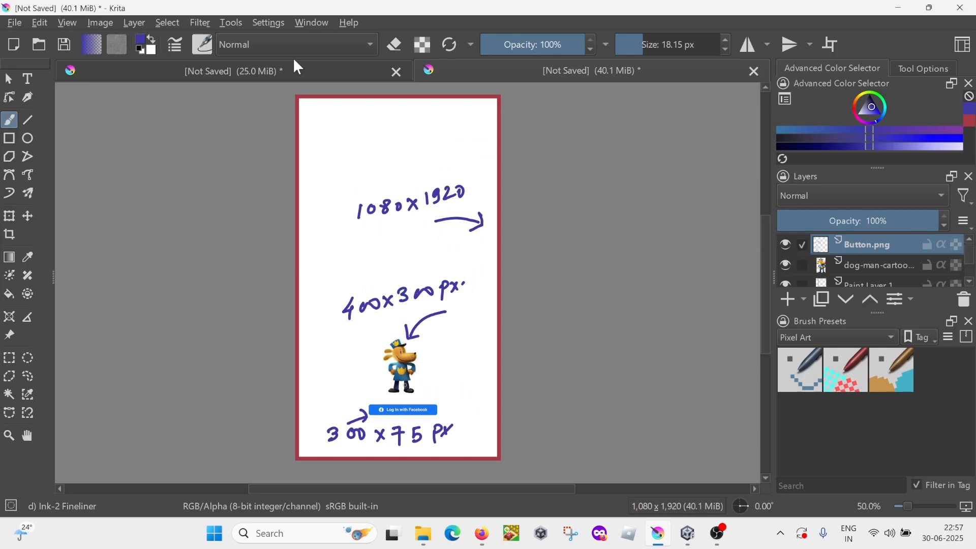
key("alt+Tab")
key("alt+Tab")
key("alt+Tab")
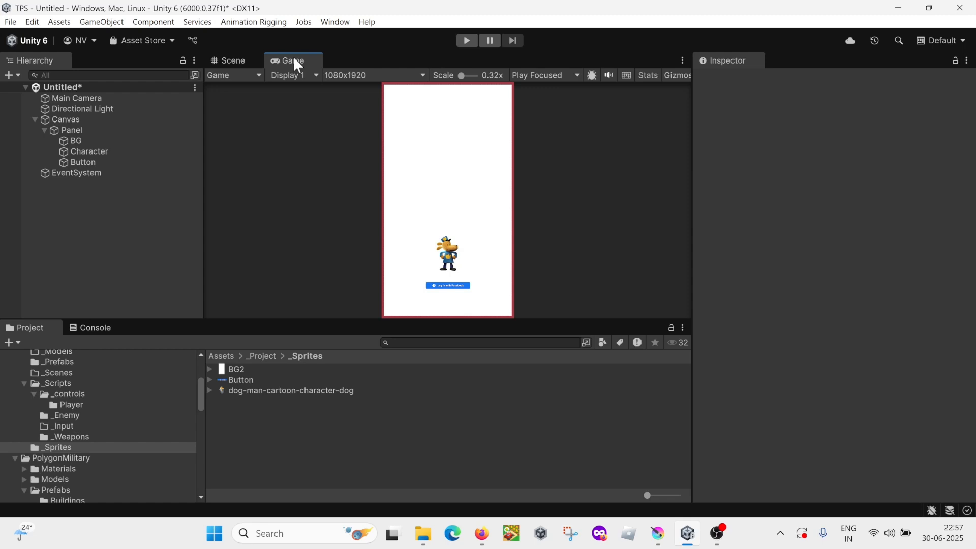
Step: Delete the Canvas together with its Panel and images from the scene
left_click(74, 121)
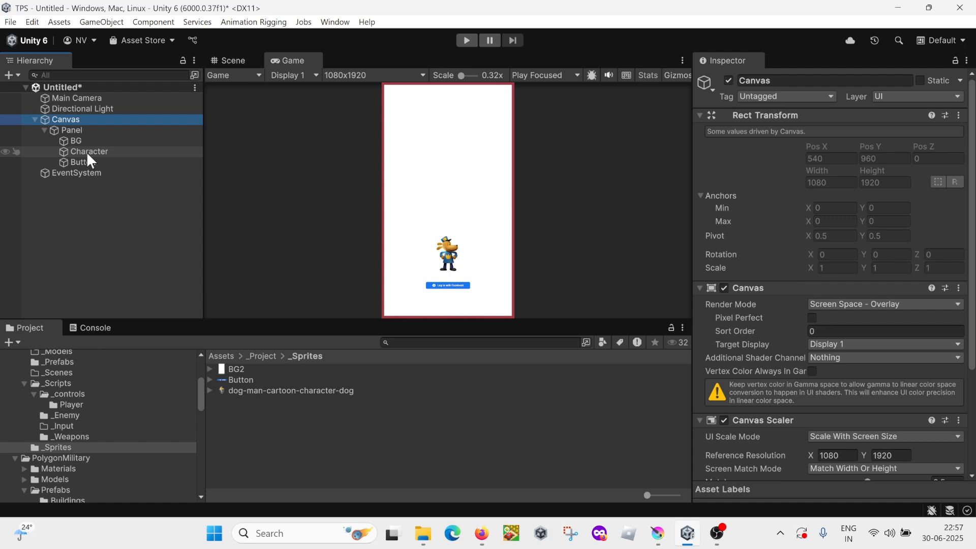
left_click(93, 227)
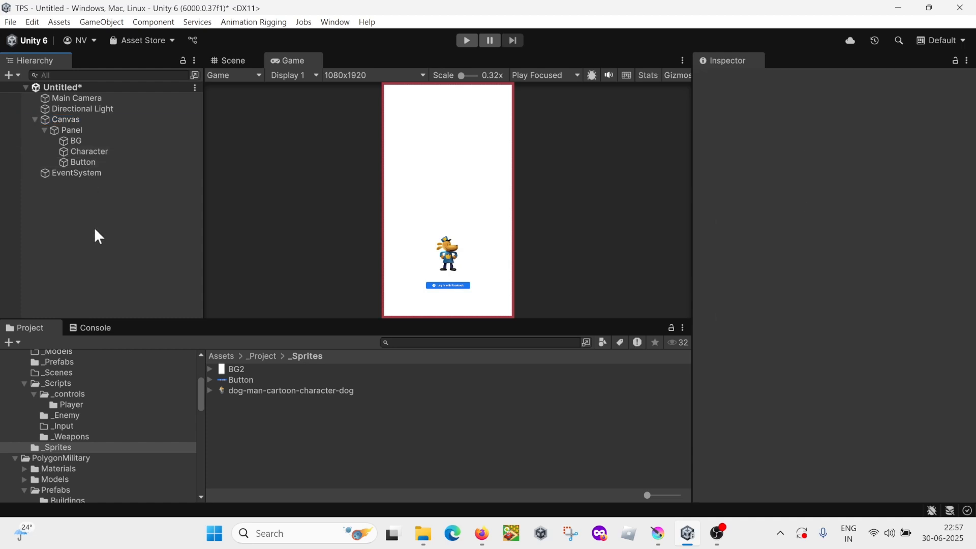
left_click(82, 123)
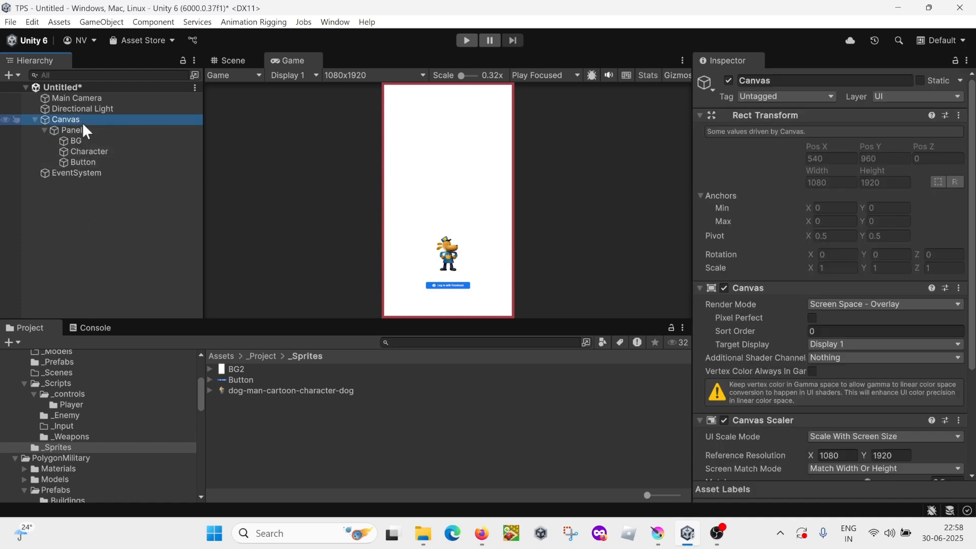
key("Delete")
Step: Switch to the presentation in Firefox and advance to the continuation slide of the Matching Mockups guide
key("alt+Tab")
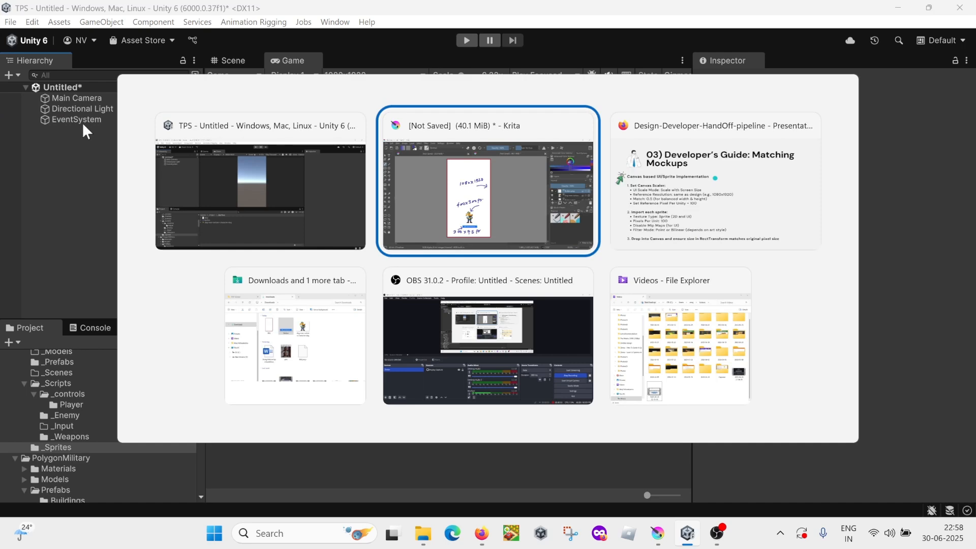
key("alt+Tab")
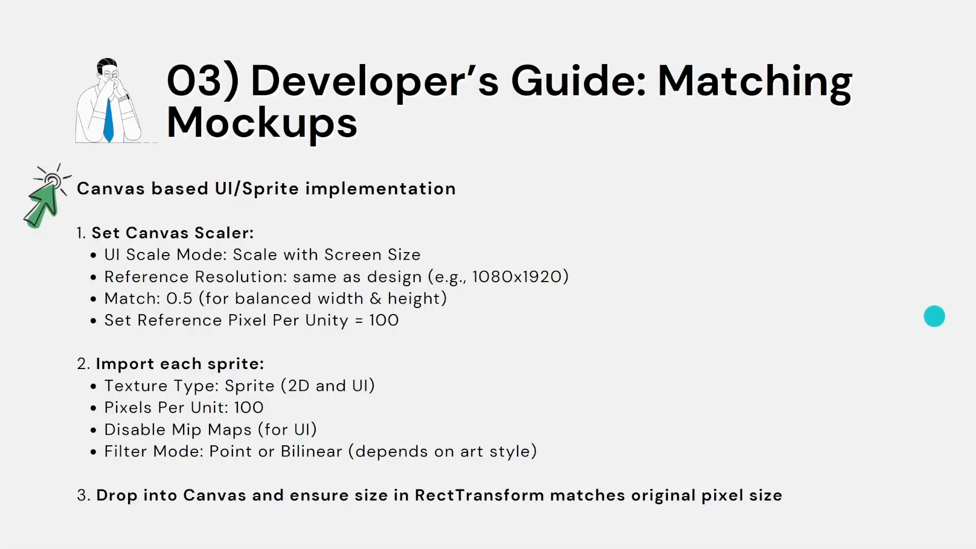
left_click(936, 311)
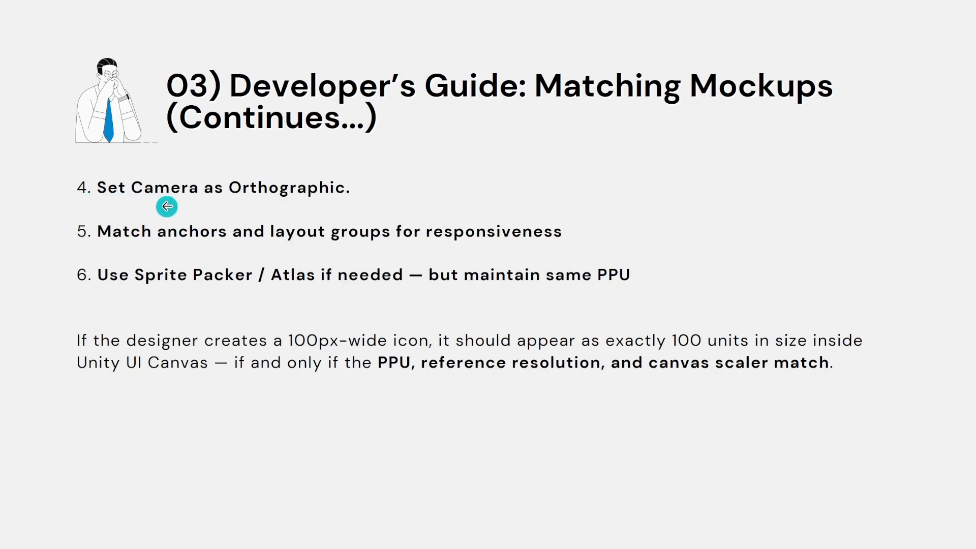
Step: Return to Unity, set the Main Camera's projection to Orthographic and go back to the Scene view
key("alt+Tab")
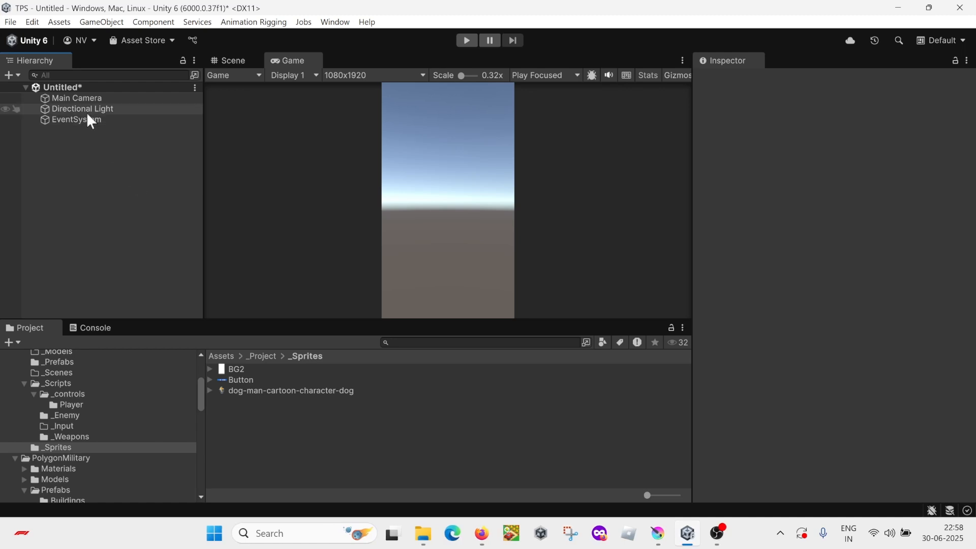
left_click(88, 100)
left_click(827, 224)
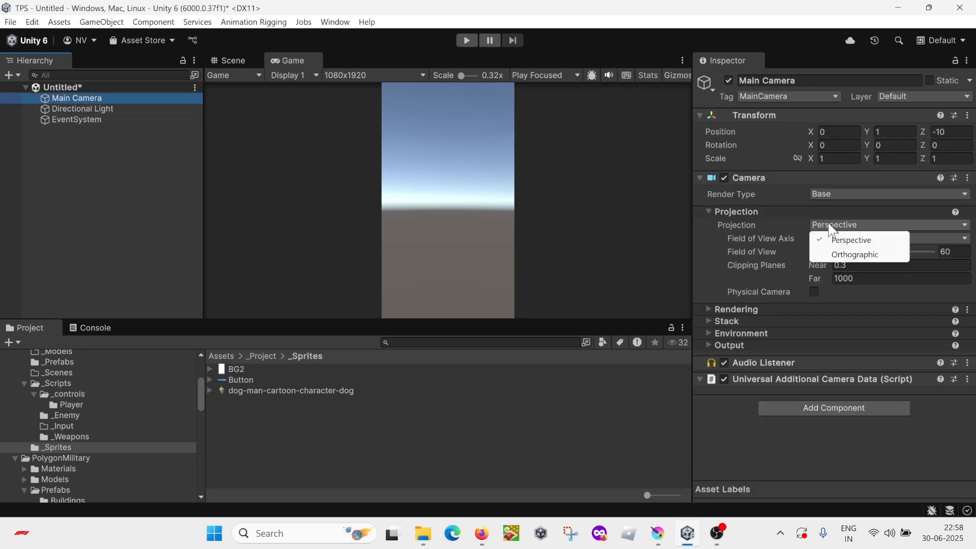
left_click(845, 256)
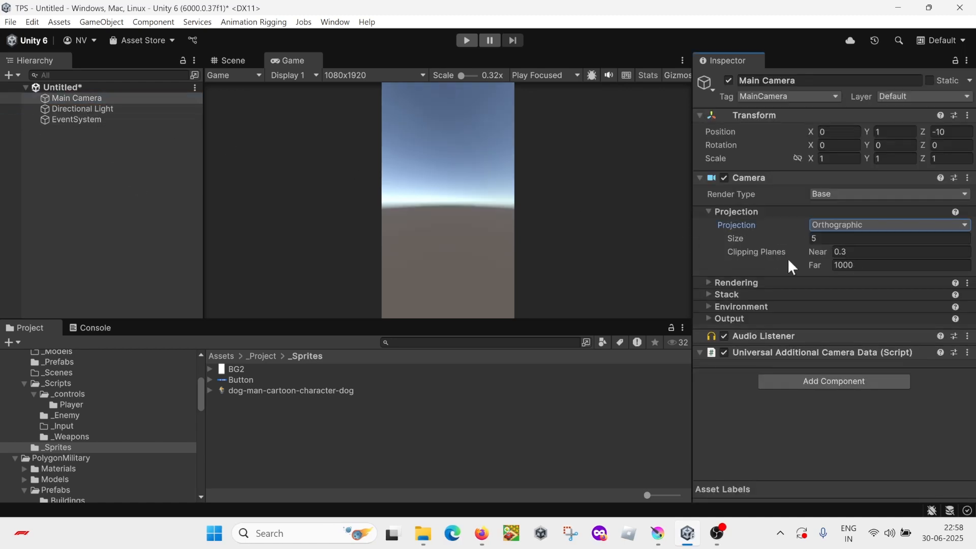
left_click(228, 60)
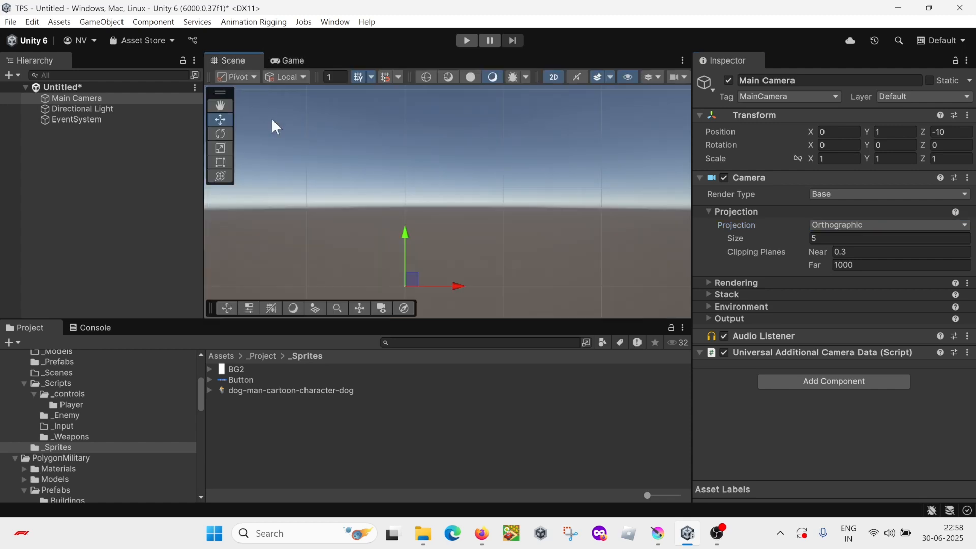
scroll(311, 171, "down", 2)
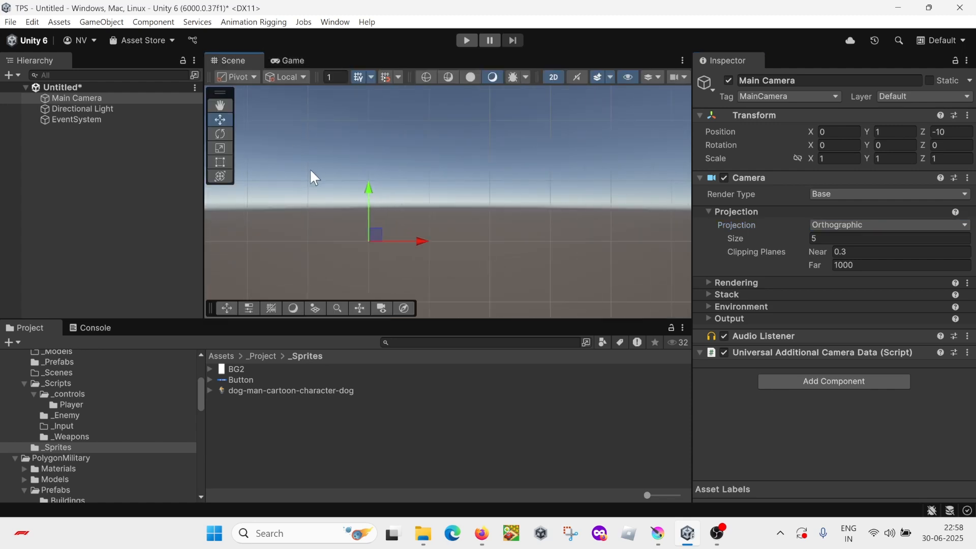
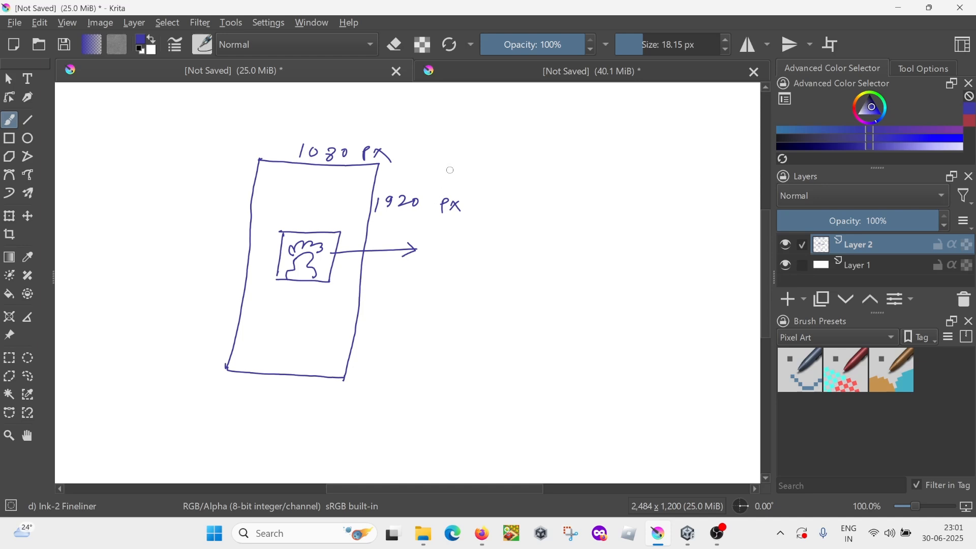
Step: Undo the last brush stroke and handwrite "orthographic size =" beside the phone sketch in Krita with a 6.09 px brush
key("ctrl+z")
left_click_drag(646, 42, 639, 43)
left_click_drag(416, 297, 549, 301)
left_click_drag(553, 297, 562, 296)
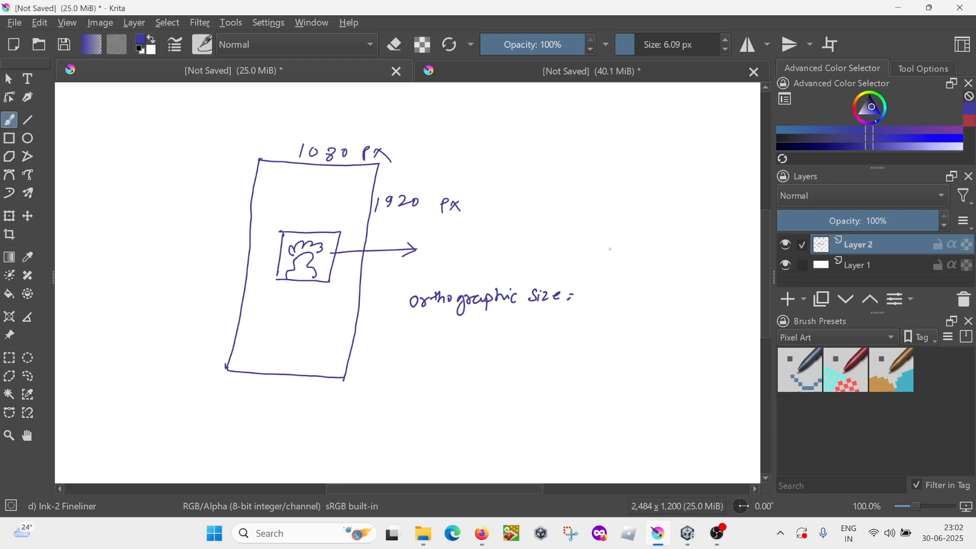
Step: Complete the handwritten formula with height over PPU as a bracketed fraction, divided by 2
mouse_move(601, 258)
left_mouse_down()
mouse_move(598, 277)
mouse_move(610, 277)
left_mouse_up()
left_click_drag(609, 271, 644, 272)
left_click(624, 264)
mouse_move(647, 257)
left_mouse_down()
mouse_move(648, 272)
mouse_move(652, 262)
left_mouse_up()
mouse_move(659, 255)
left_mouse_down()
mouse_move(662, 270)
mouse_move(664, 263)
left_mouse_up()
left_click_drag(585, 292, 685, 276)
left_click_drag(616, 306, 653, 294)
left_click_drag(702, 275, 732, 279)
mouse_move(597, 244)
left_mouse_down()
mouse_move(587, 265)
mouse_move(617, 322)
left_mouse_up()
left_click_drag(670, 245, 667, 305)
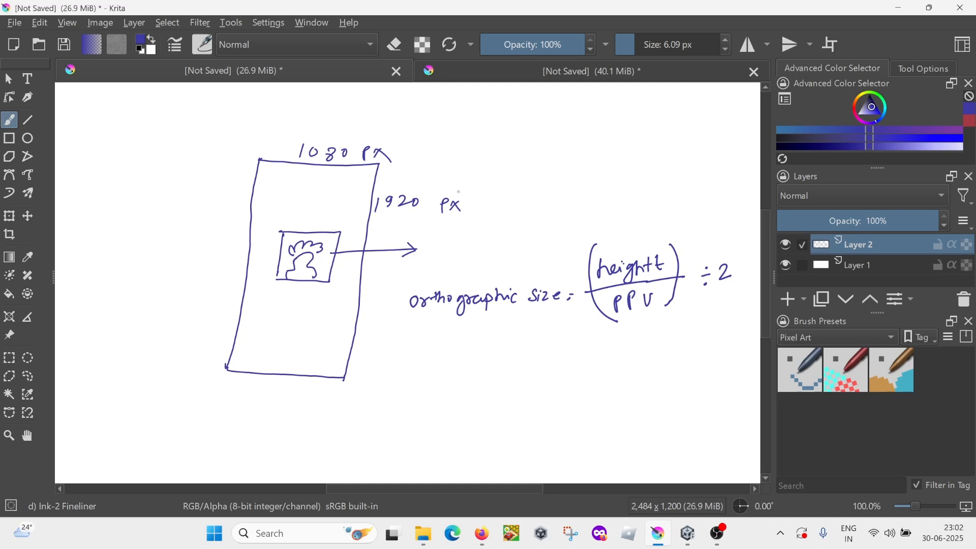
Step: Draw an arrow from the 1920 px label to the height term and annotate PPU with an arrow and 100
mouse_move(460, 192)
left_mouse_down()
mouse_move(513, 192)
mouse_move(608, 251)
mouse_move(613, 244)
left_mouse_up()
left_click_drag(649, 317, 677, 335)
left_click_drag(689, 332, 709, 329)
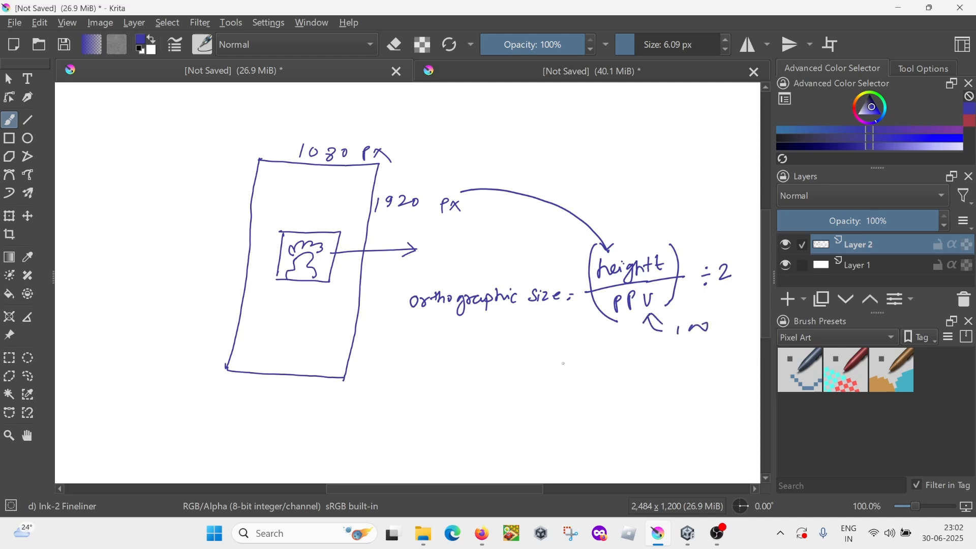
Step: Write the substituted calculation (1920/100) ÷ 2 below the formula
mouse_move(474, 381)
left_mouse_down()
mouse_move(532, 357)
mouse_move(530, 369)
left_mouse_up()
left_click_drag(539, 355, 550, 366)
left_click_drag(558, 355, 555, 357)
mouse_move(506, 382)
left_mouse_down()
mouse_move(562, 375)
mouse_move(515, 399)
mouse_move(549, 382)
left_mouse_up()
left_click_drag(504, 349, 512, 402)
left_click_drag(569, 348, 563, 391)
left_click(604, 357)
left_click_drag(596, 362, 631, 370)
Step: Work the calculation out as 19.2 ÷ 2 = 9.6, box the result and draw an arrow to the phone sketch
left_click_drag(491, 422, 636, 404)
mouse_move(511, 442)
left_mouse_down()
mouse_move(588, 440)
mouse_move(543, 436)
mouse_move(543, 449)
mouse_move(595, 417)
mouse_move(596, 442)
left_mouse_up()
mouse_move(510, 431)
left_mouse_down()
mouse_move(434, 402)
mouse_move(382, 329)
mouse_move(399, 333)
left_mouse_up()
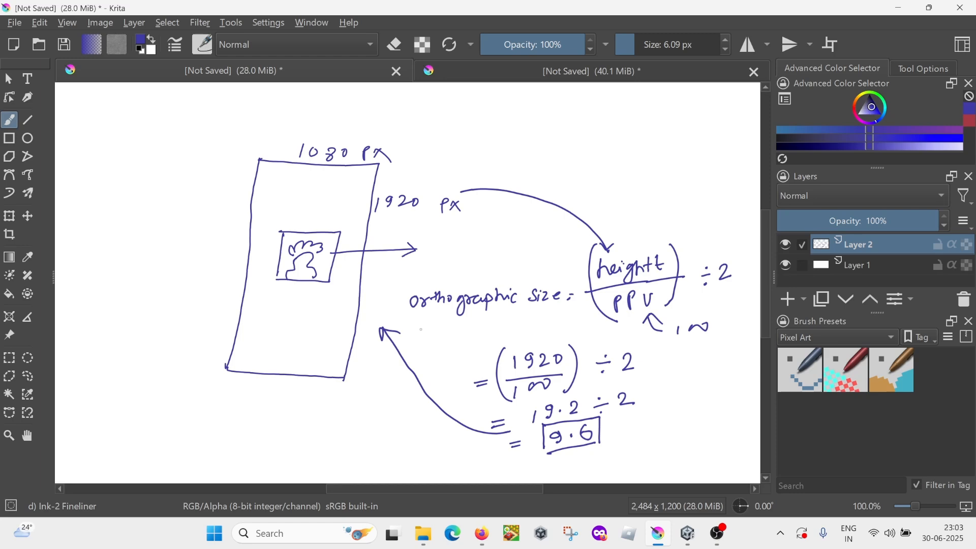
Step: Switch to Unity, set the Main Camera's orthographic size to 9.6 and frame the camera in the Scene view
key("alt+Tab")
left_click(840, 238)
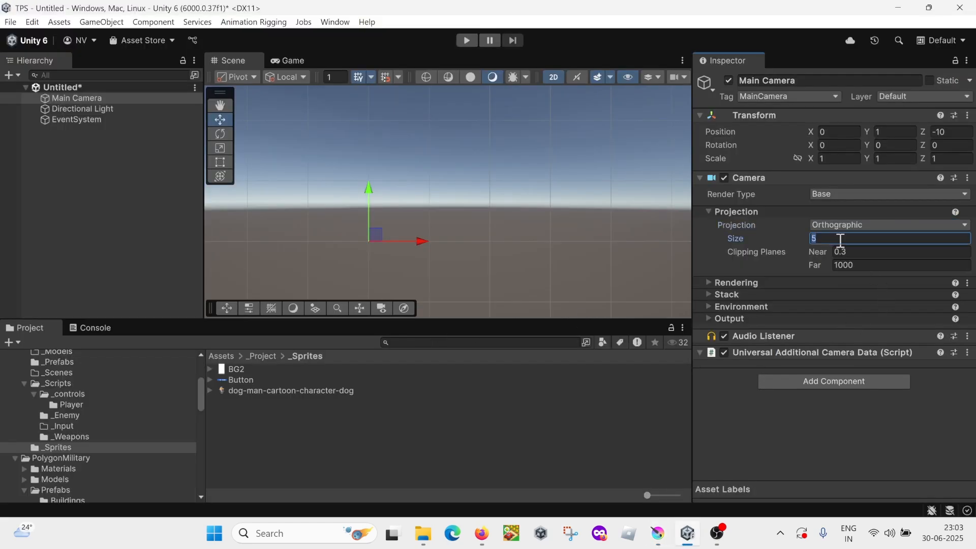
type("9.6")
scroll(406, 218, "down", 2)
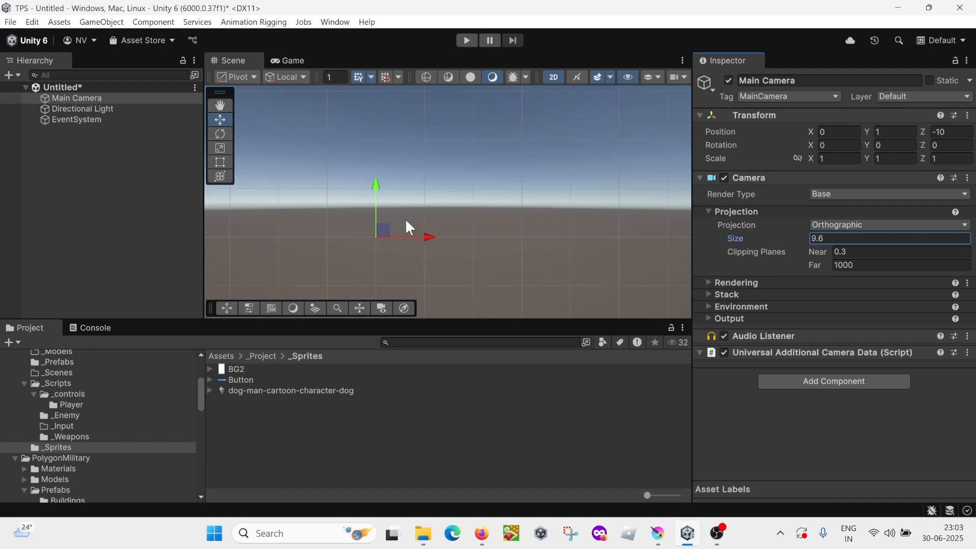
double_click(88, 98)
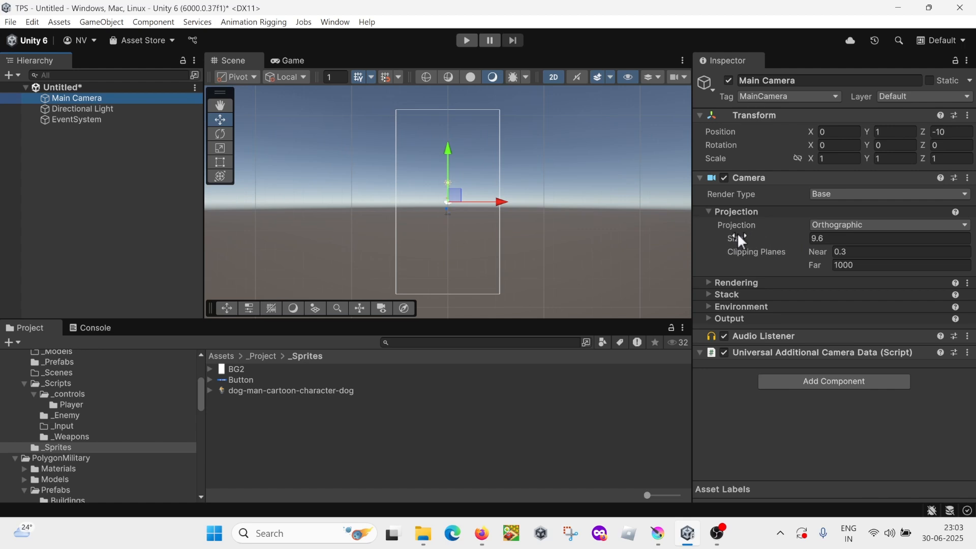
scroll(475, 209, "down", 2)
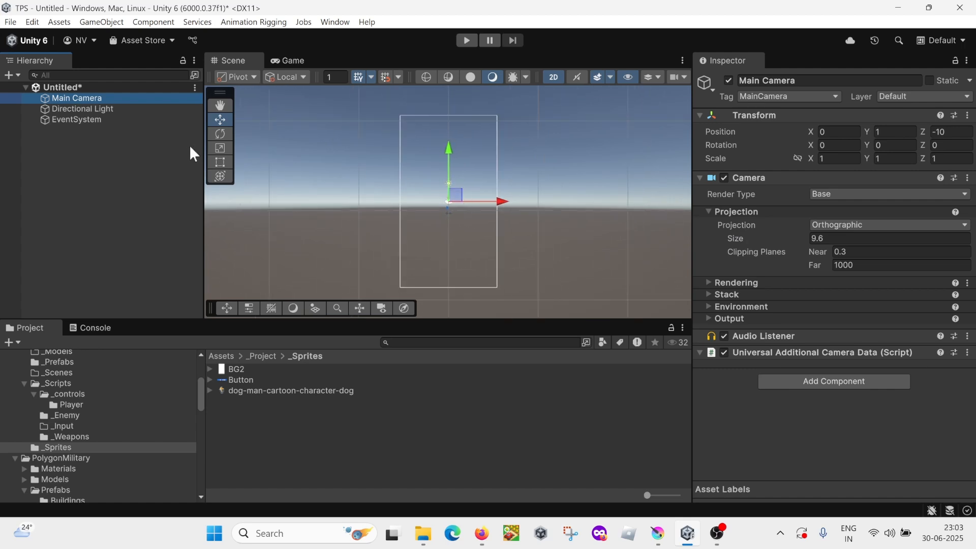
Step: Add the BG2 sprite to the scene and set the Main Camera's Y position to 0
left_click(237, 369)
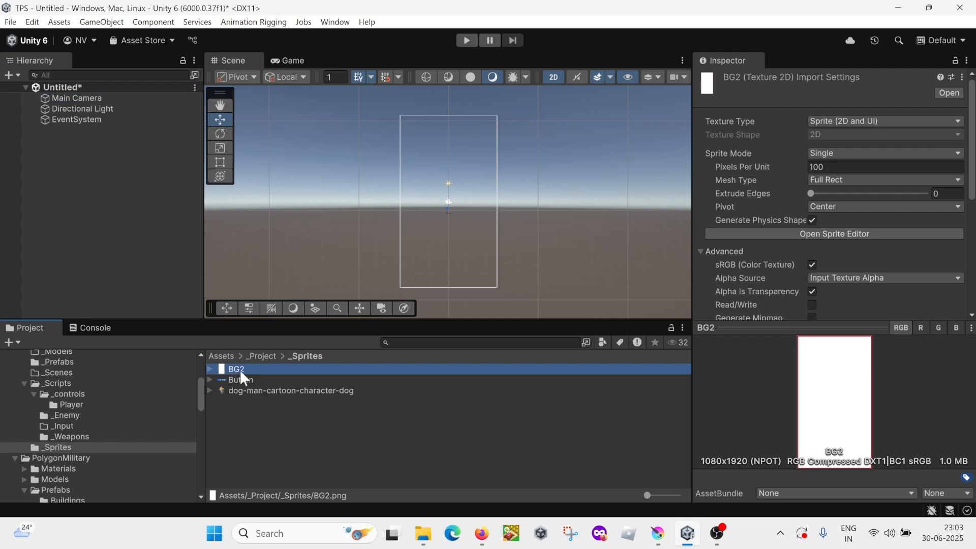
left_click_drag(240, 369, 101, 172)
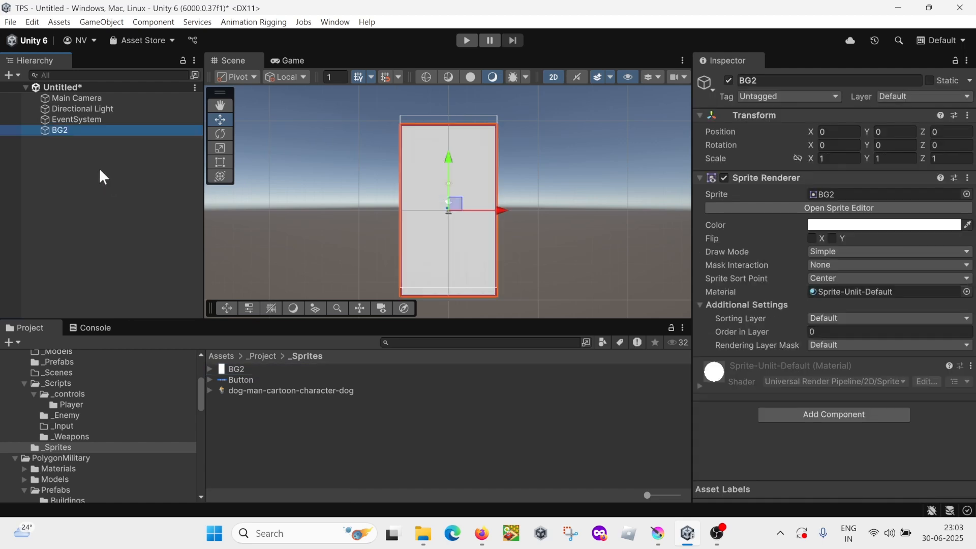
left_click(80, 100)
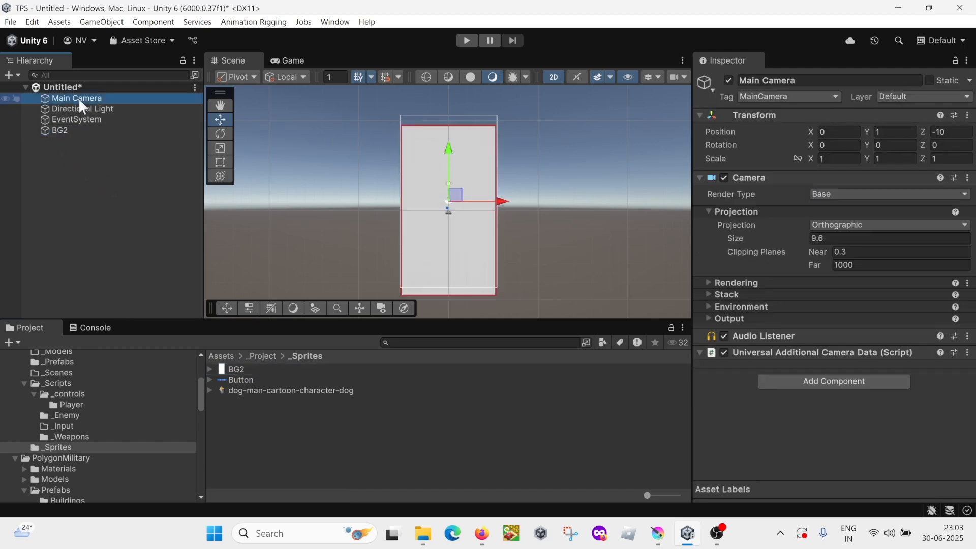
left_click(891, 133)
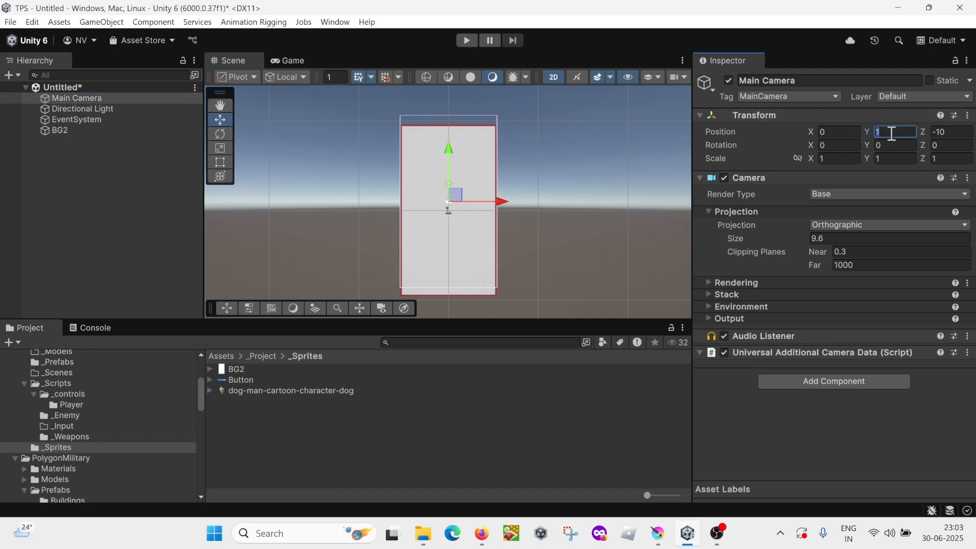
type("0")
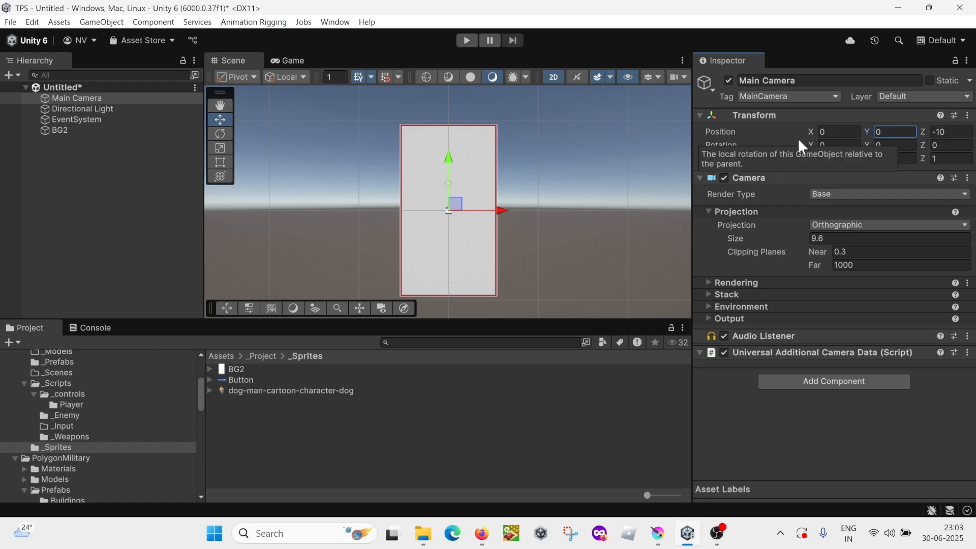
Step: Check BG2's position, its fit in the Game view and the Main Camera's orthographic size
left_click(72, 130)
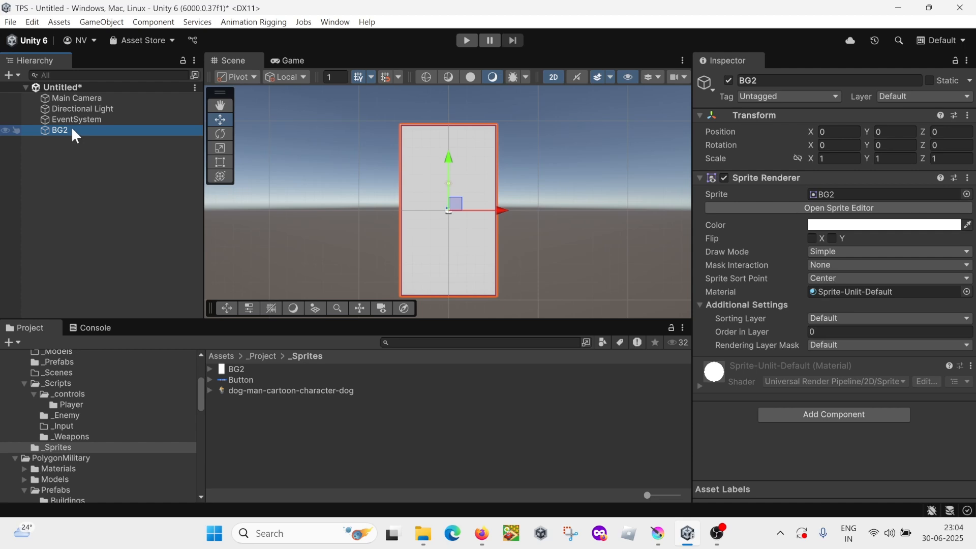
left_click(836, 131)
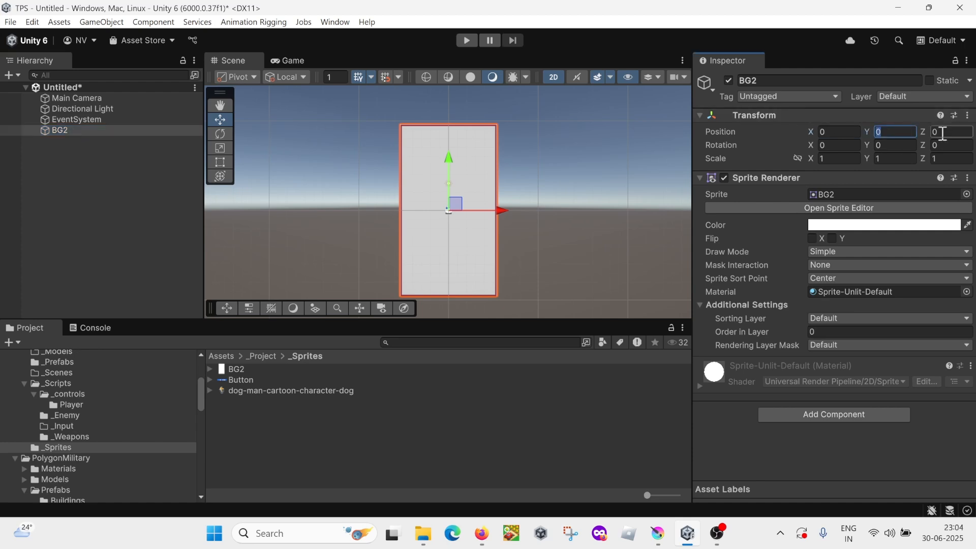
left_click(291, 60)
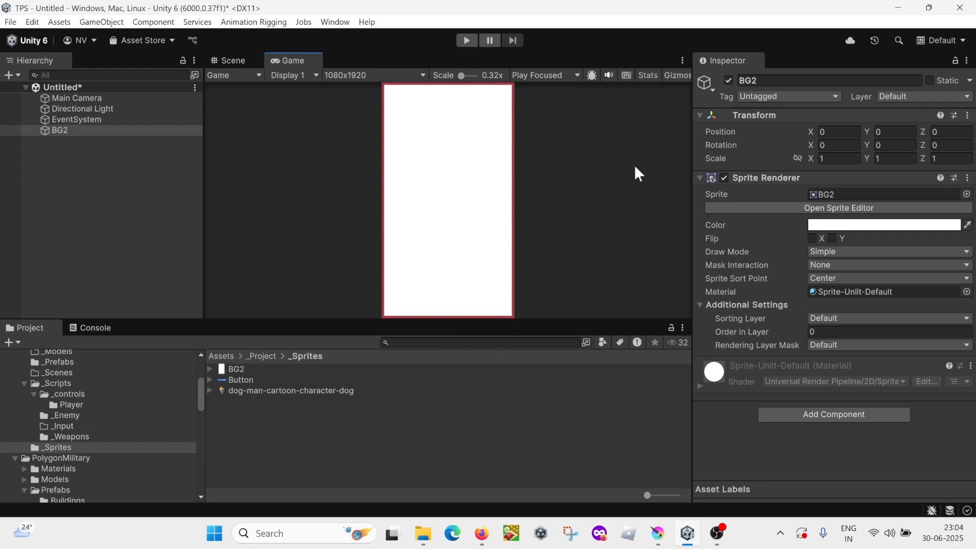
left_click(97, 98)
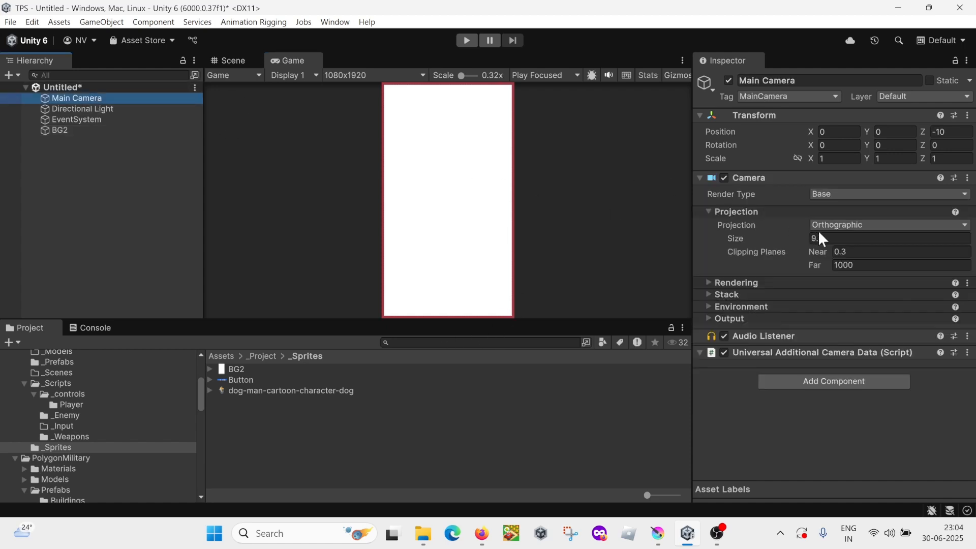
left_click(839, 236)
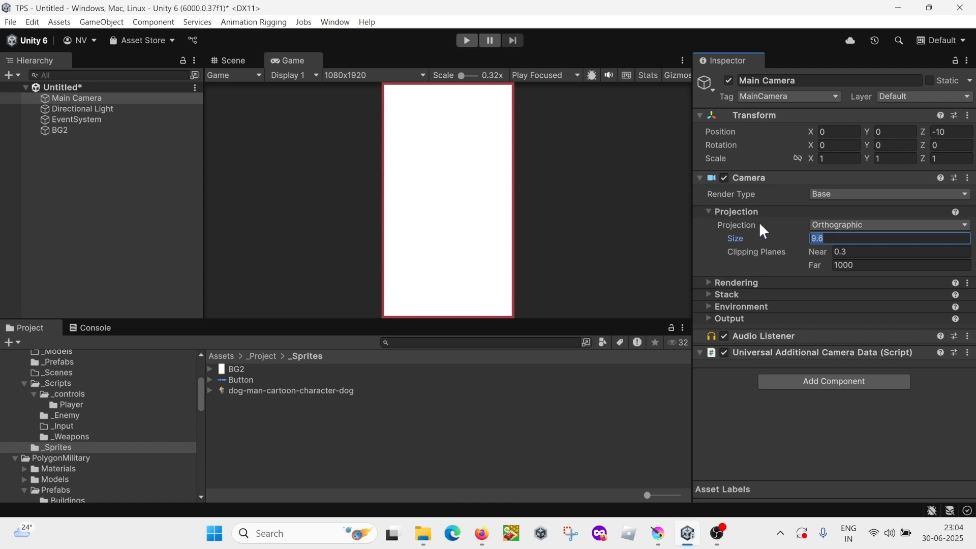
left_click(69, 130)
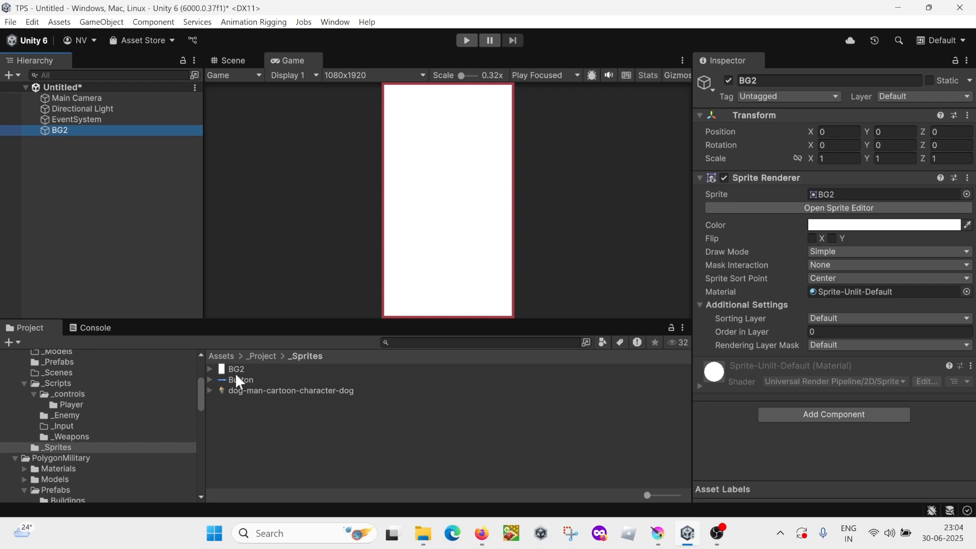
Step: Add the dog-man-cartoon-character-dog sprite to the scene with Order in Layer 1 and place it at Y -4
left_click(249, 391)
left_click_drag(248, 391, 103, 222)
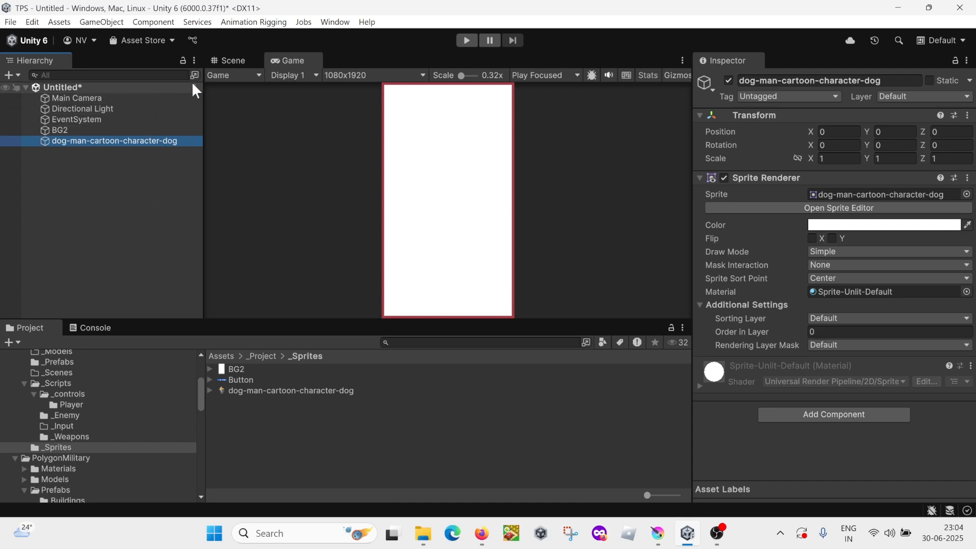
left_click(219, 60)
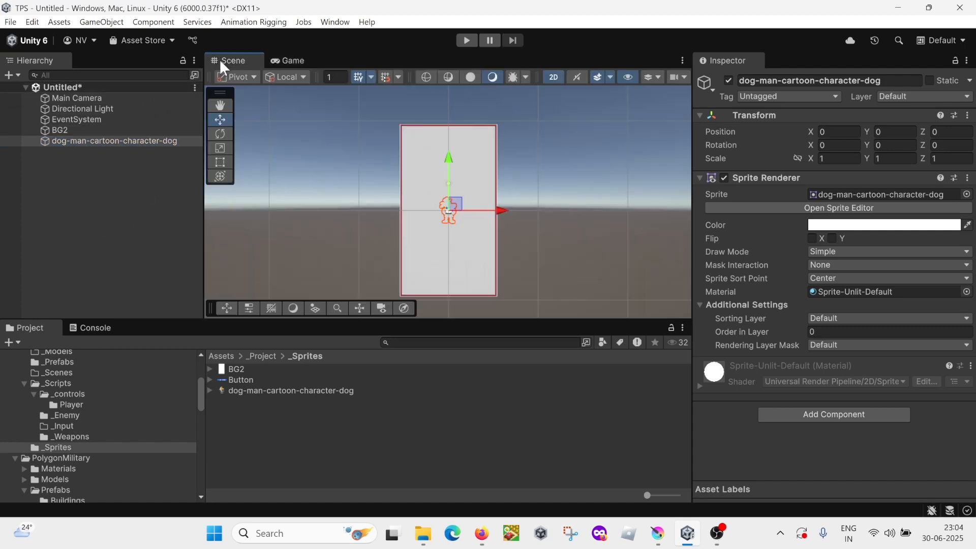
left_click(280, 60)
left_click(870, 331)
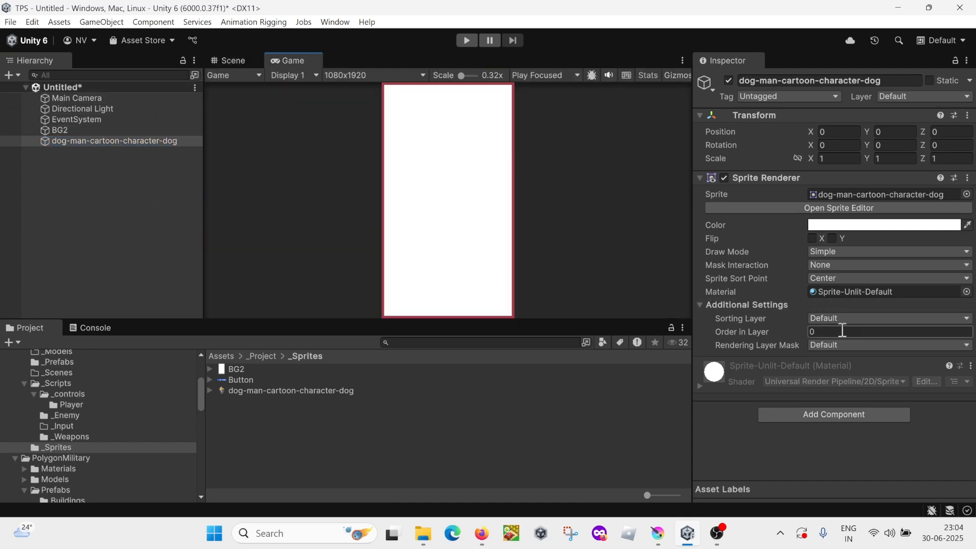
type("1")
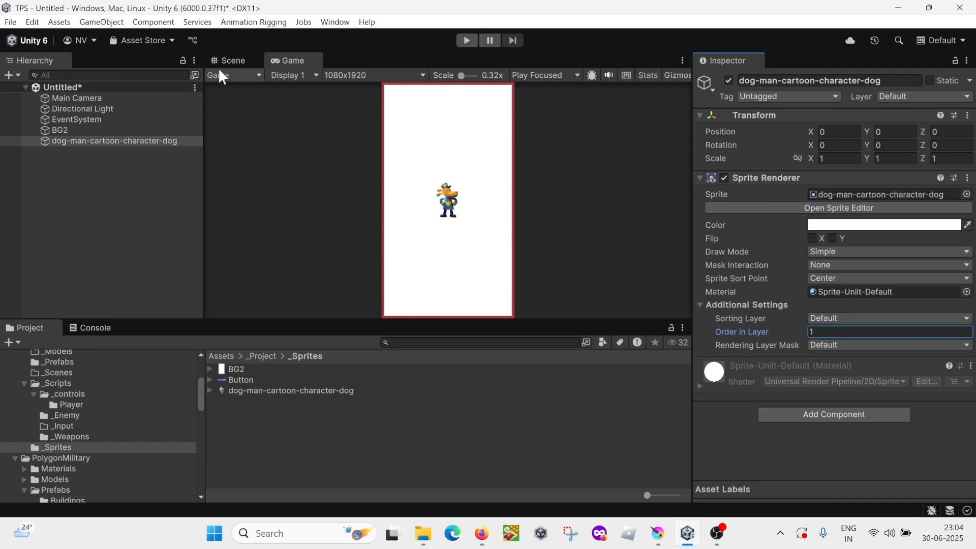
left_click(233, 60)
left_click_drag(445, 155, 452, 190)
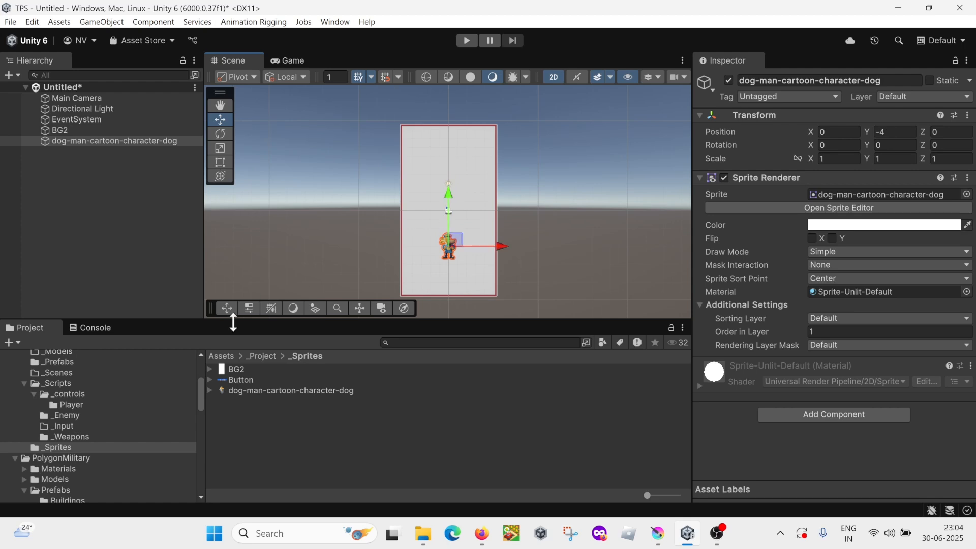
Step: Add the Button sprite to the scene with Order in Layer 2 and place it below the dog at about Y -6.38
left_click(240, 380)
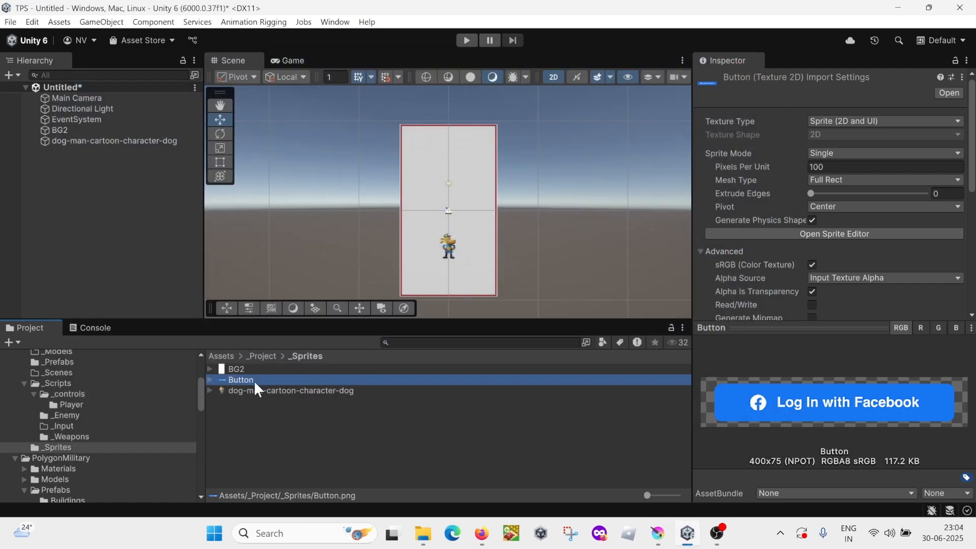
left_click_drag(254, 380, 136, 235)
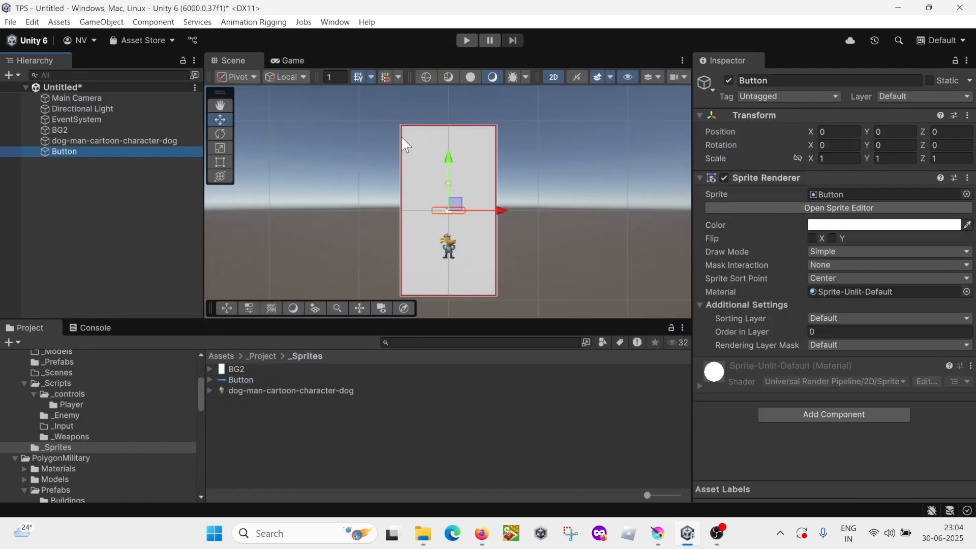
left_click(827, 331)
type("2")
left_click_drag(448, 157, 453, 215)
Step: Preview the layout in the Game view and review the settings of the Main Camera and the three sprites
left_click(295, 61)
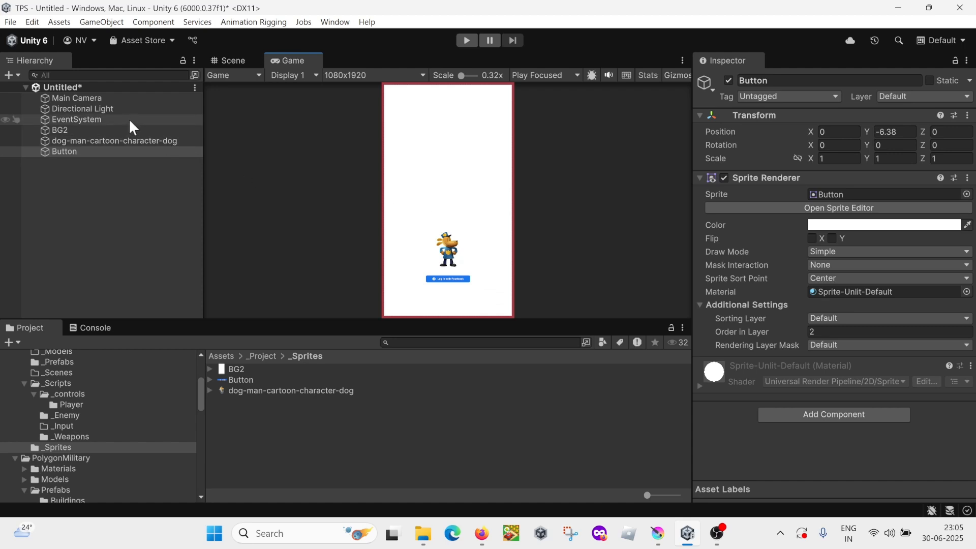
left_click(131, 101)
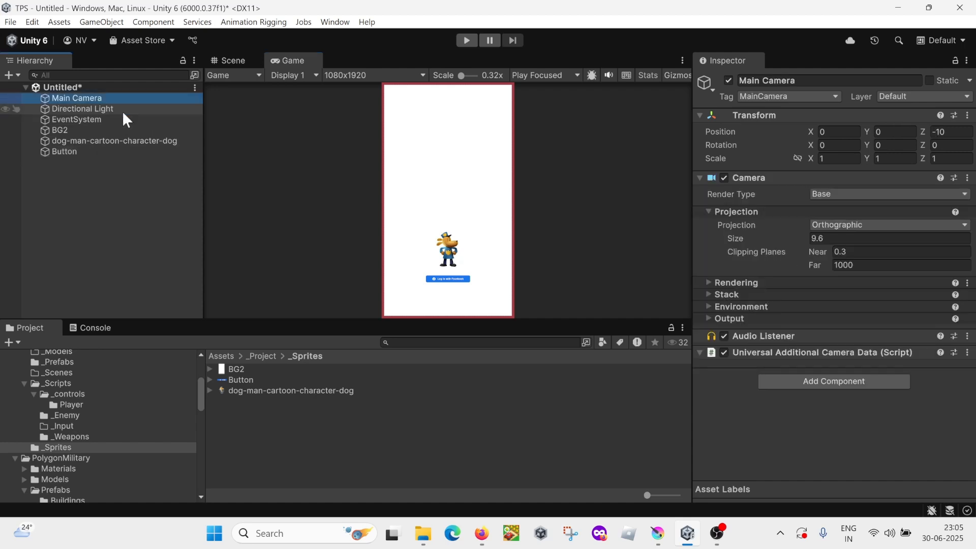
left_click(75, 151)
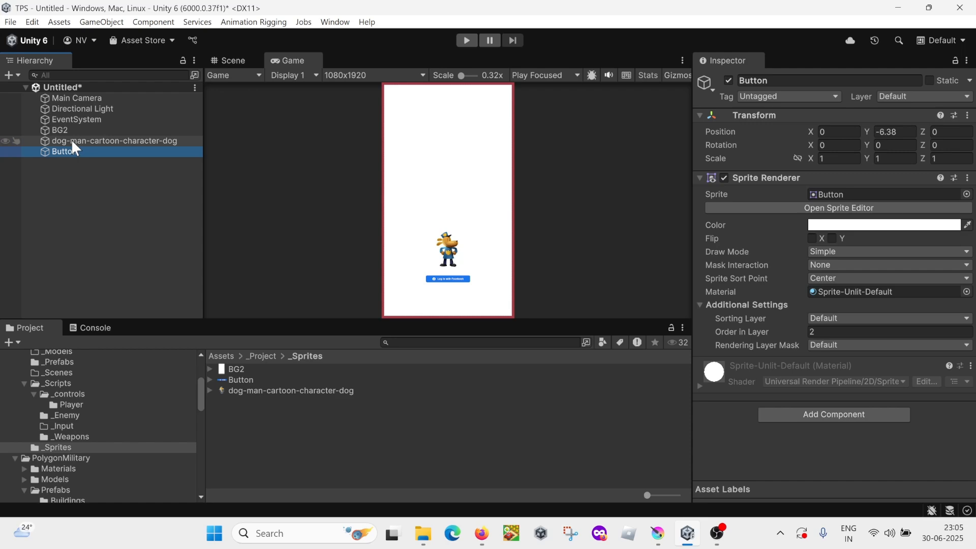
left_click(71, 140)
left_click(66, 130)
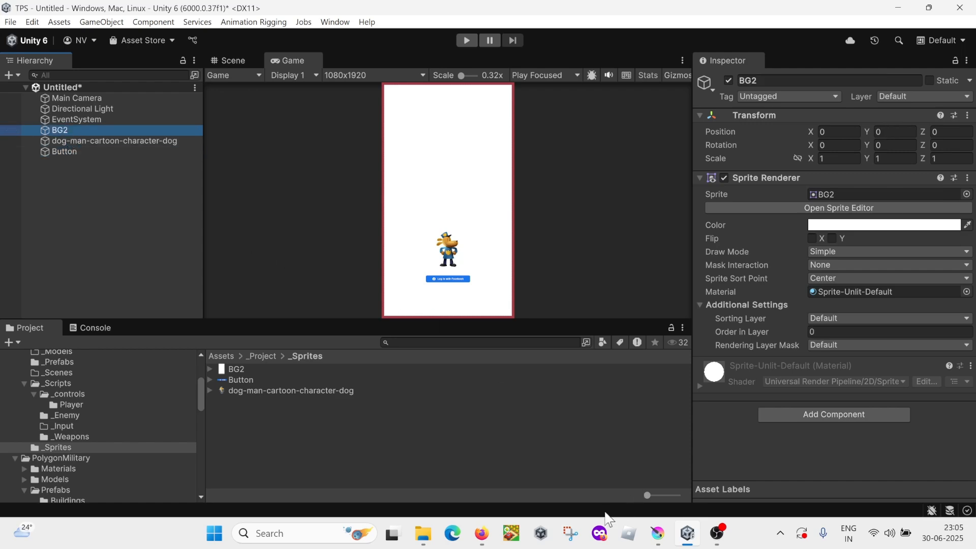